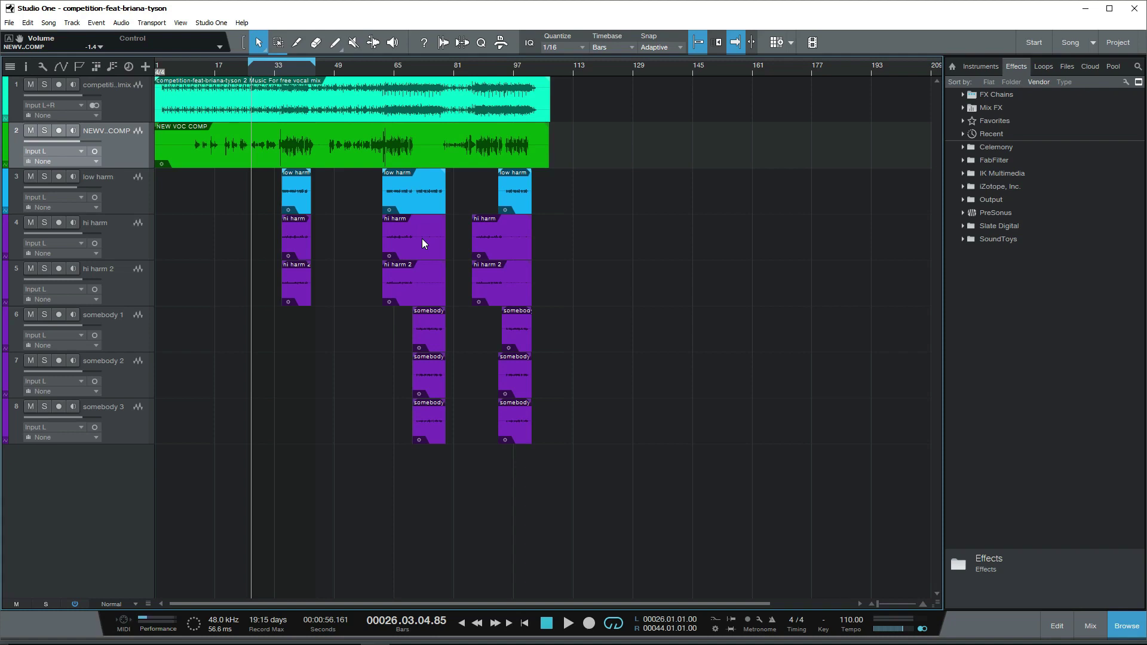
Step: Extend the loop range to cover the whole song, from bar 1 to bar 106
left_click_drag(315, 62, 397, 62)
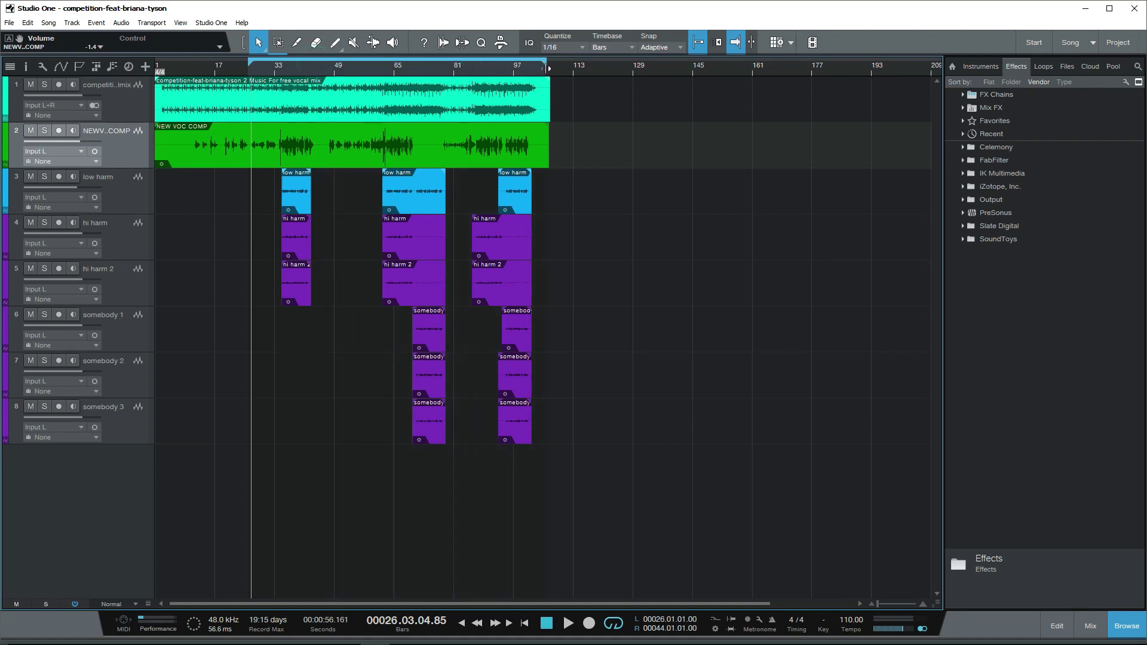
mouse_move(248, 67)
left_mouse_down()
mouse_move(139, 76)
mouse_move(190, 75)
mouse_move(225, 100)
mouse_move(258, 85)
mouse_move(250, 70)
left_mouse_up()
left_click(186, 71)
left_click(249, 70)
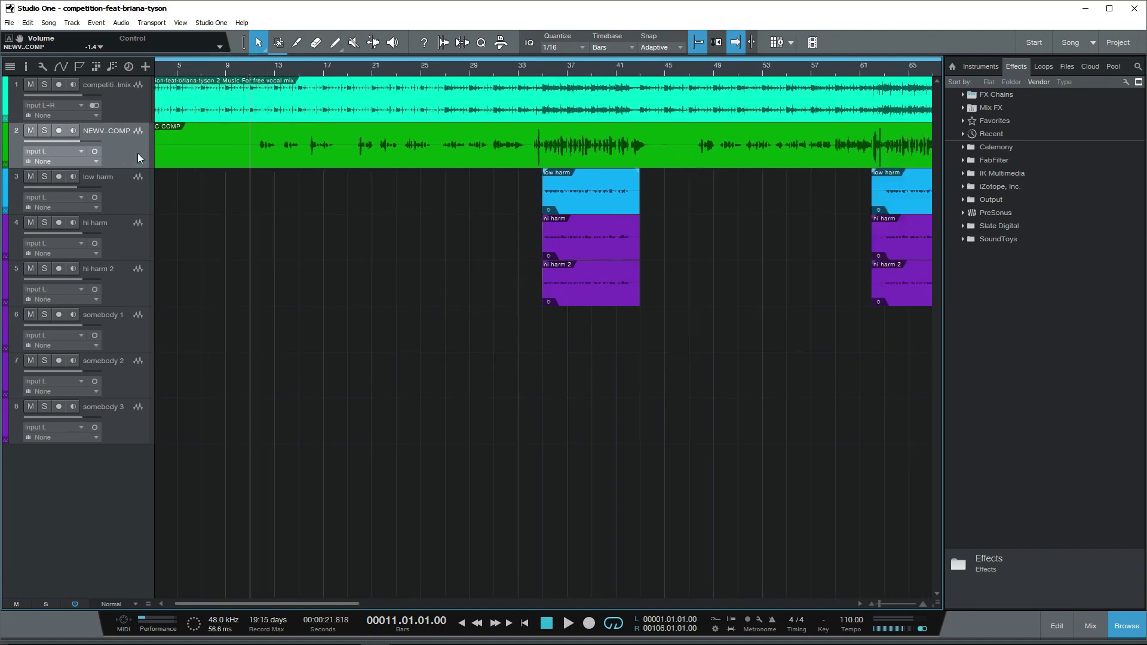
Step: Play the song from bar 11 to bar 16 and listen to the opening lead vocal phrases against the music
left_click(258, 69)
left_click(252, 71)
key("space")
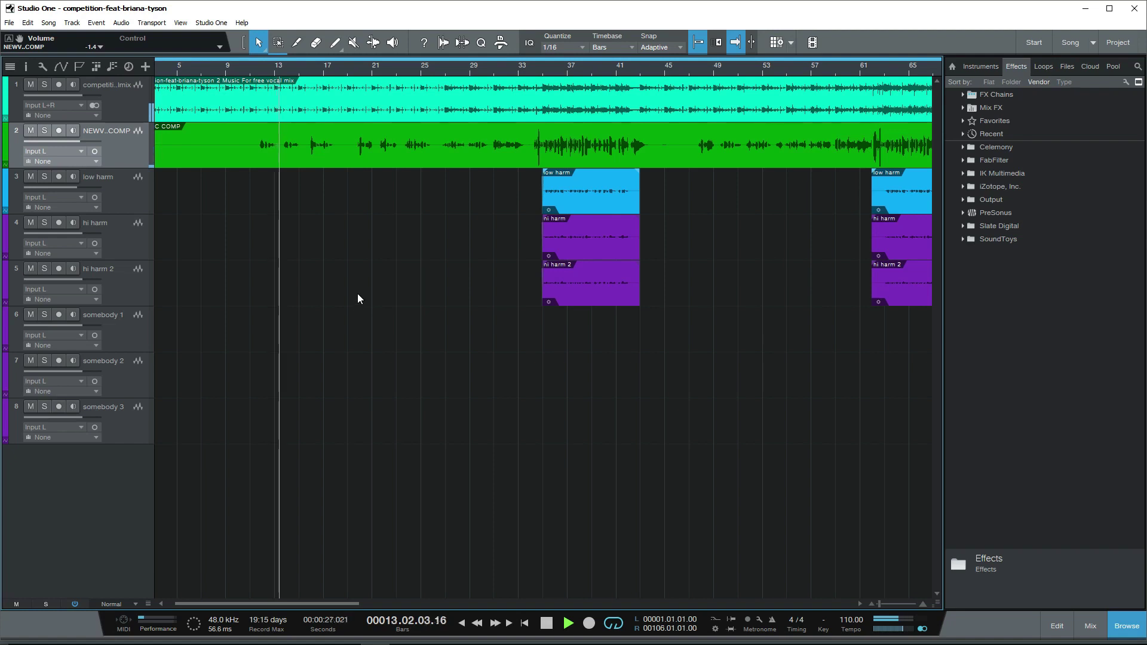
key("w")
key("e")
key("e")
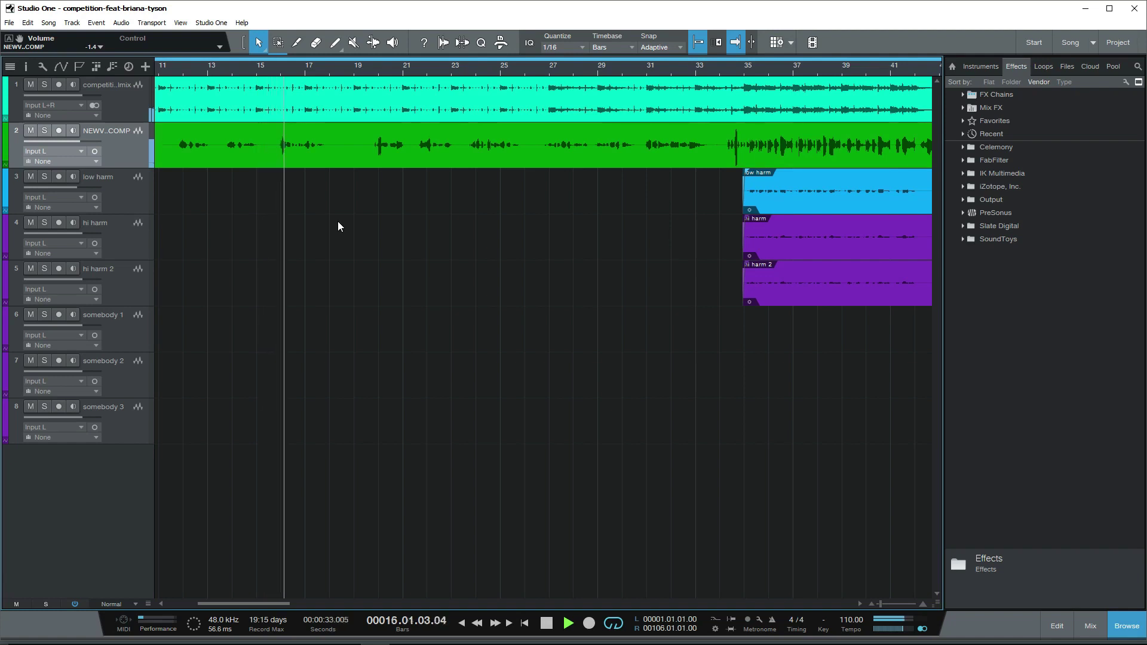
key("space")
Step: Replay the lead vocal phrase from bar 16 and stop just before bar 18
left_click_drag(282, 66, 281, 81)
left_click(285, 67)
key("space")
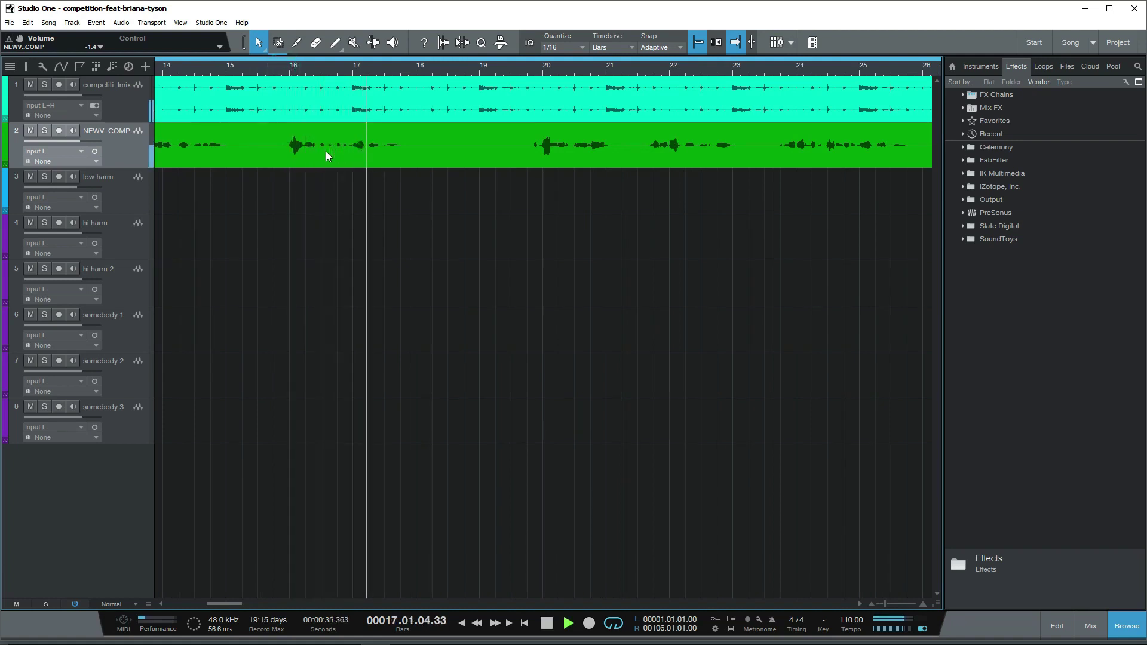
key("space")
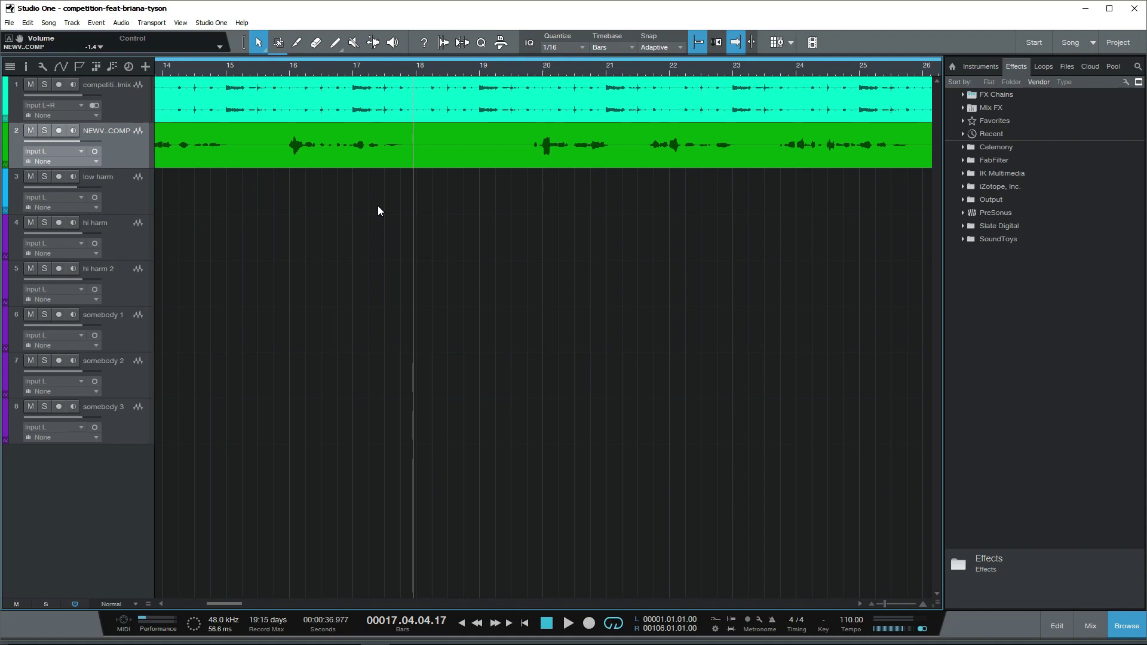
Step: Show the Volume automation on the NEW VOC COMP track and enlarge the track's height
right_click(126, 159)
left_click(120, 149)
left_click(60, 67)
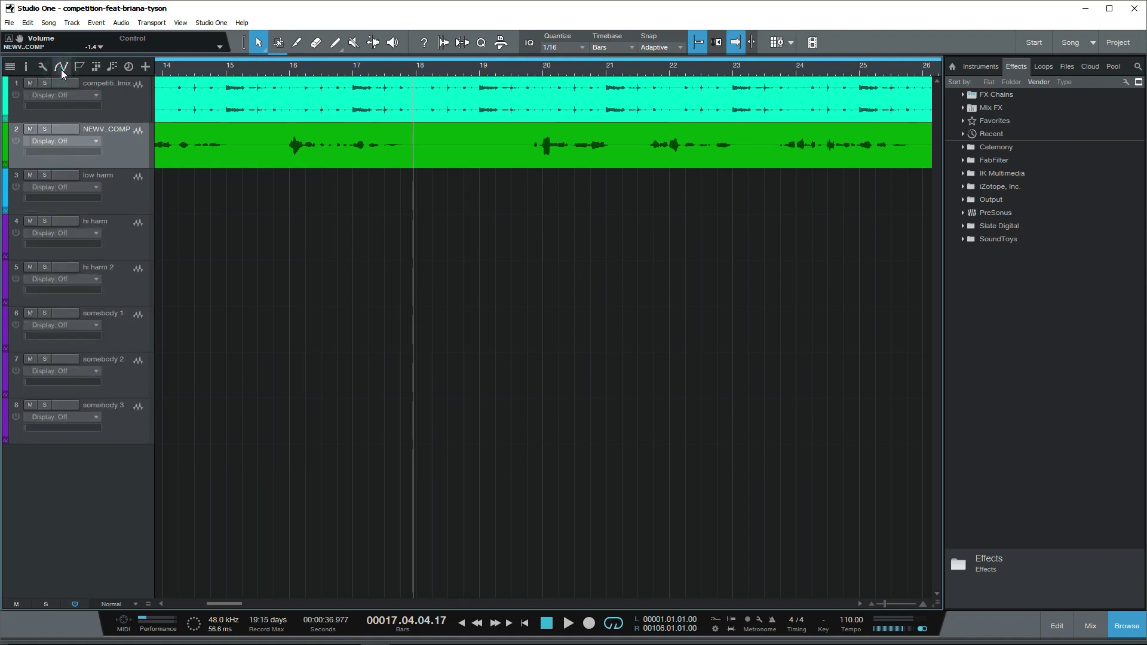
left_click(62, 142)
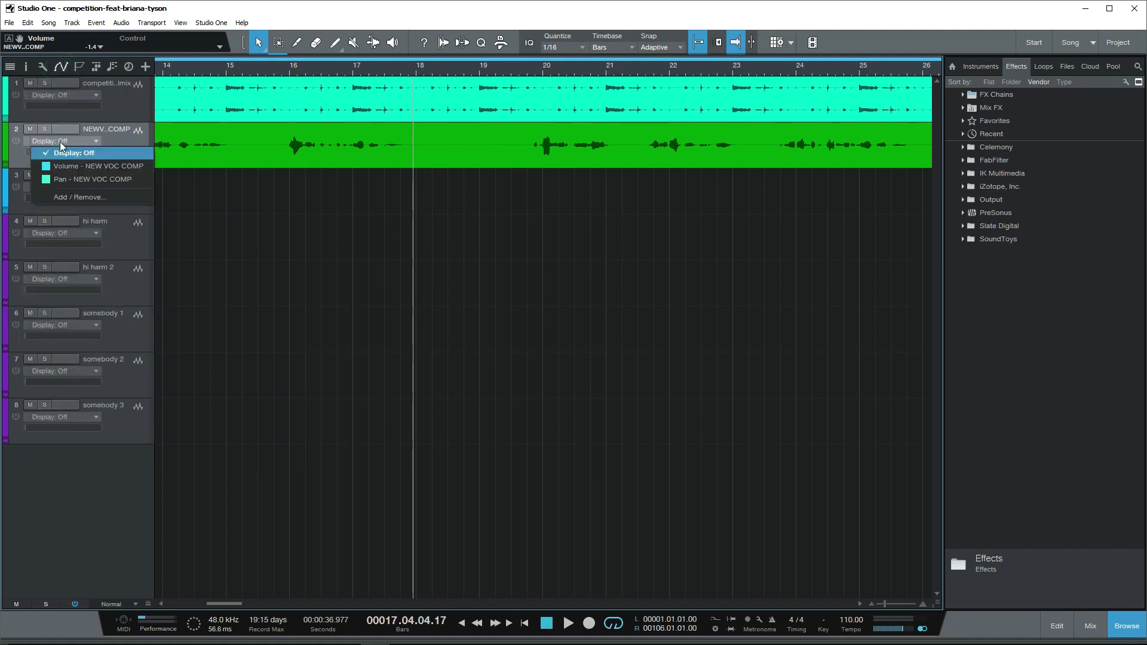
left_click(66, 166)
left_click_drag(132, 168, 132, 367)
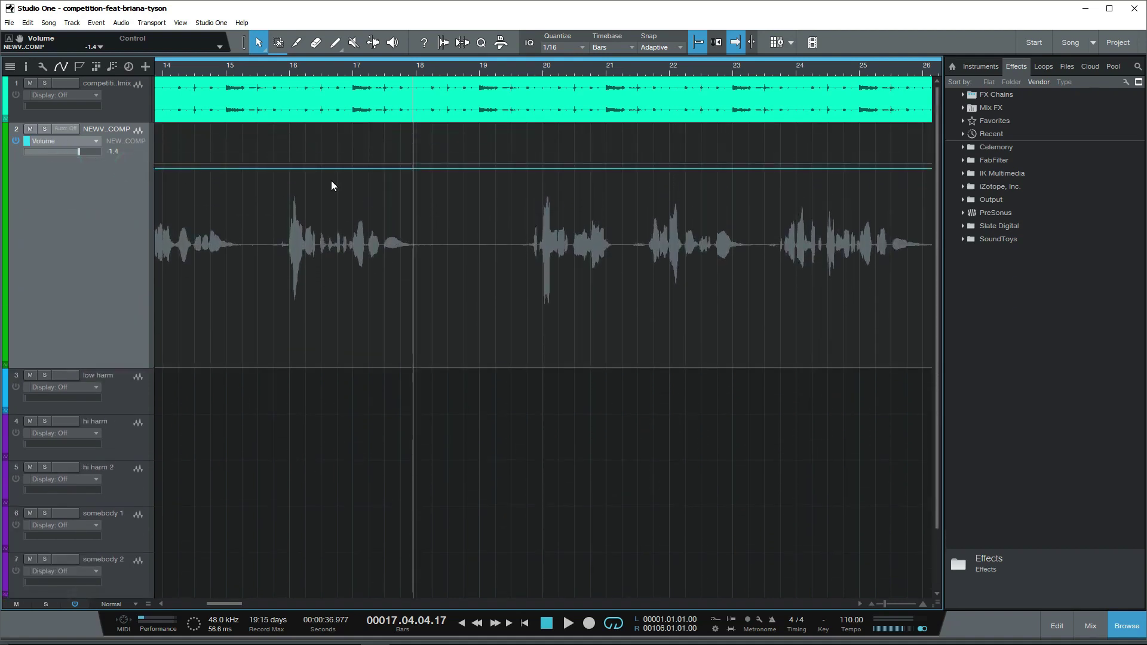
Step: Examine the lead vocal's waveform across the song for differences in level between its sections
key("w")
key("w")
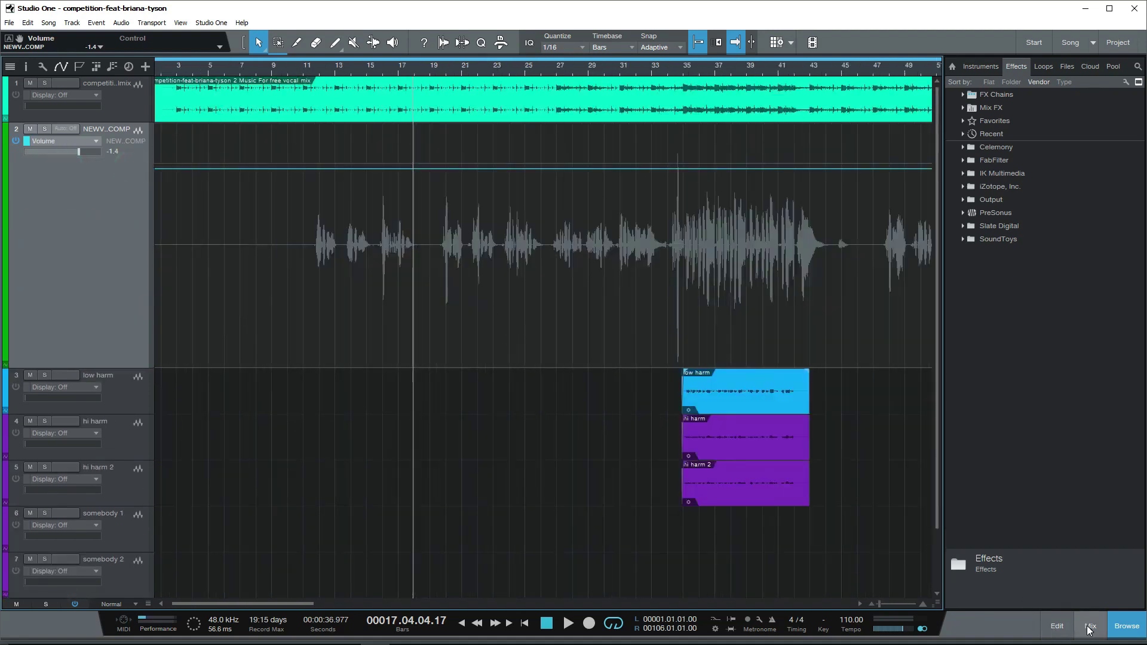
left_click(1089, 628)
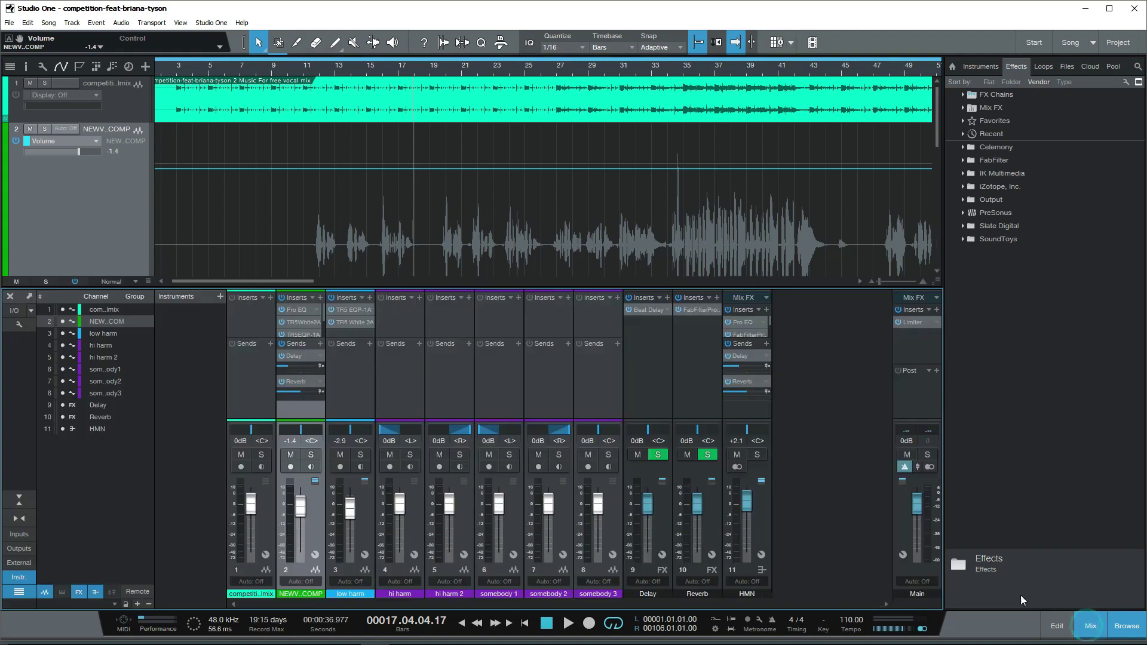
left_click(1098, 628)
key("w")
key("w")
key("e")
key("e")
key("w")
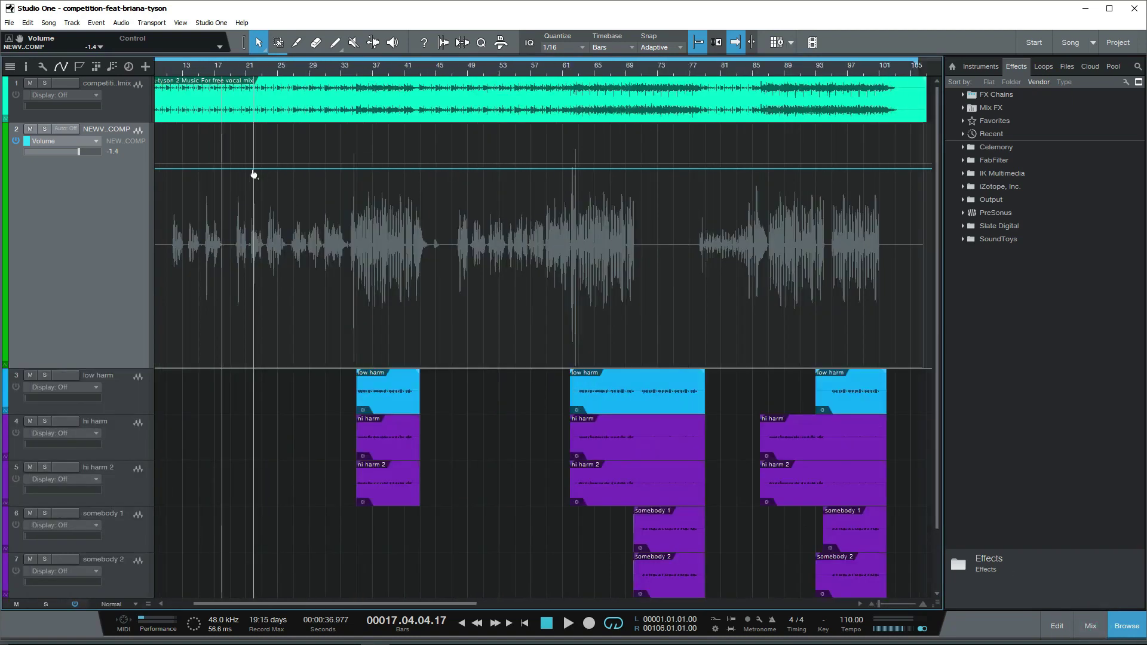
key("w")
key("w")
Step: Play the first vocal phrase and add a volume automation point at its start, just before bar 12
left_click(185, 73)
key("e")
key("e")
key("e")
key("e")
key("e")
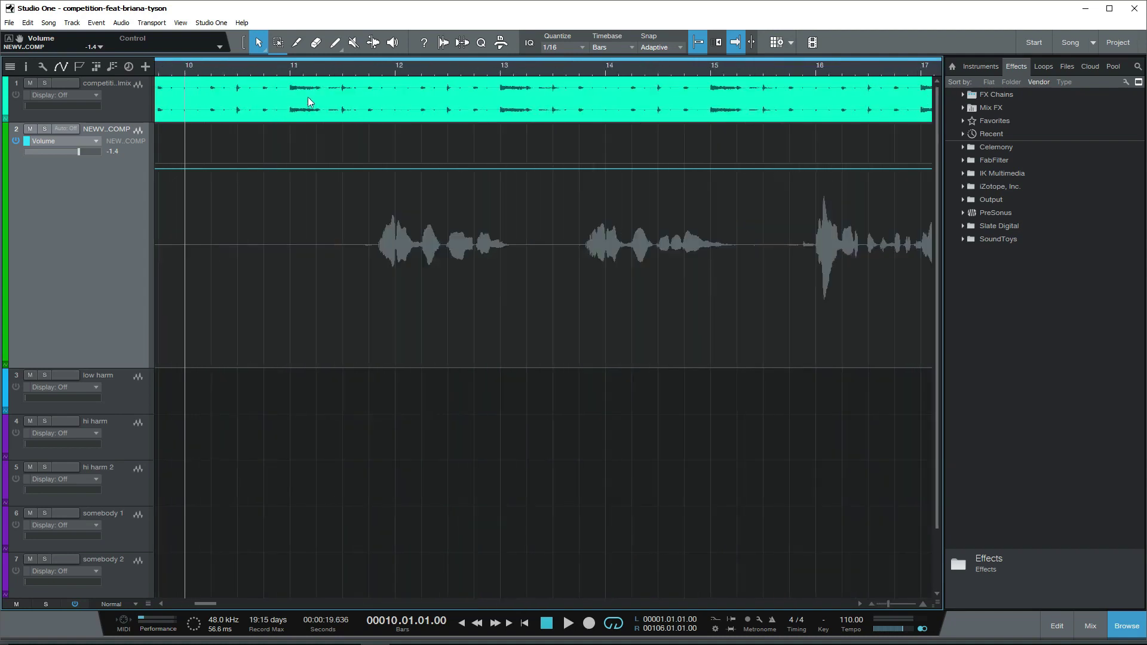
left_click(364, 68)
key("space")
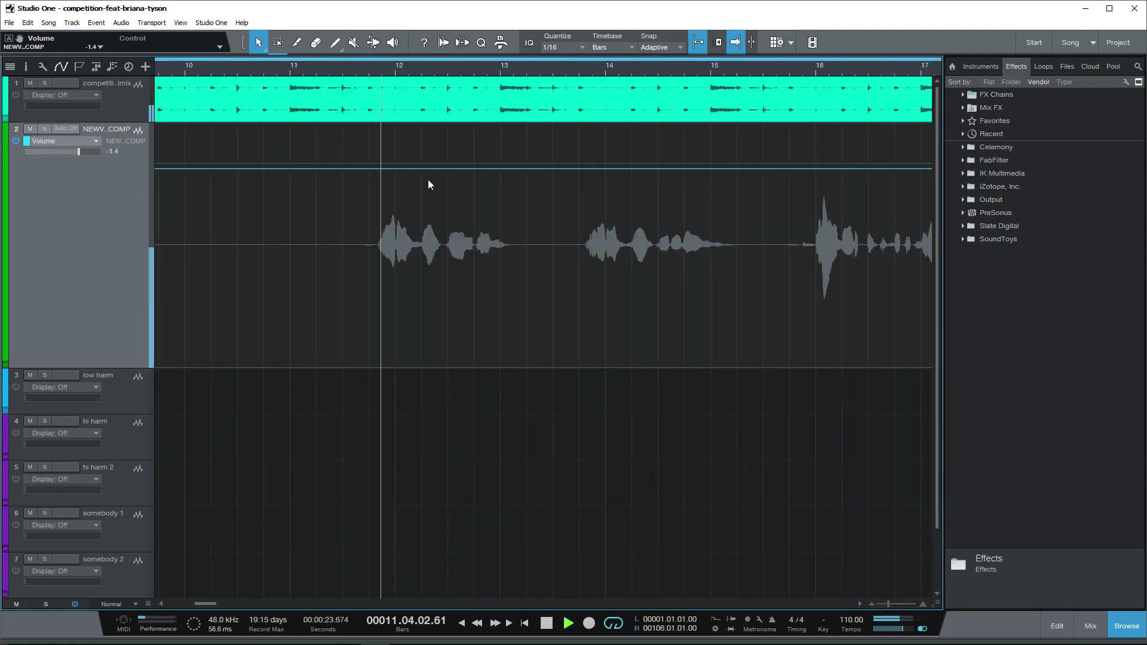
left_click(376, 169)
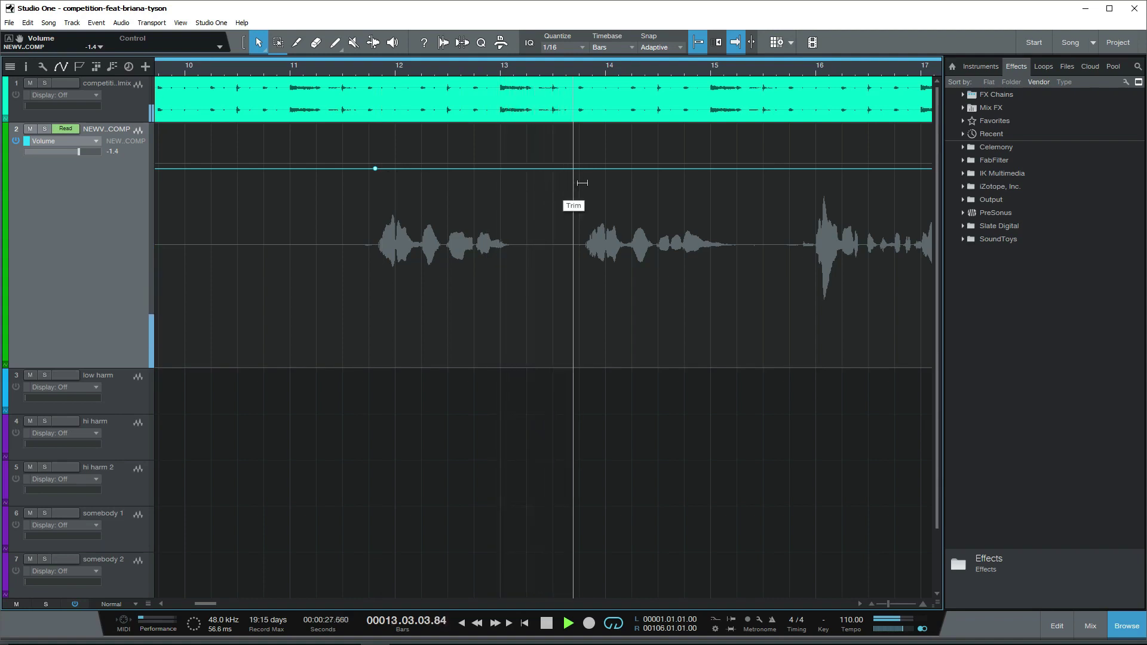
Step: Add three volume points around the start of the second vocal phrase before bar 14 and raise the middle one into a small peak
key("space")
left_click(567, 169)
left_click(605, 169)
left_click_drag(581, 169, 579, 158)
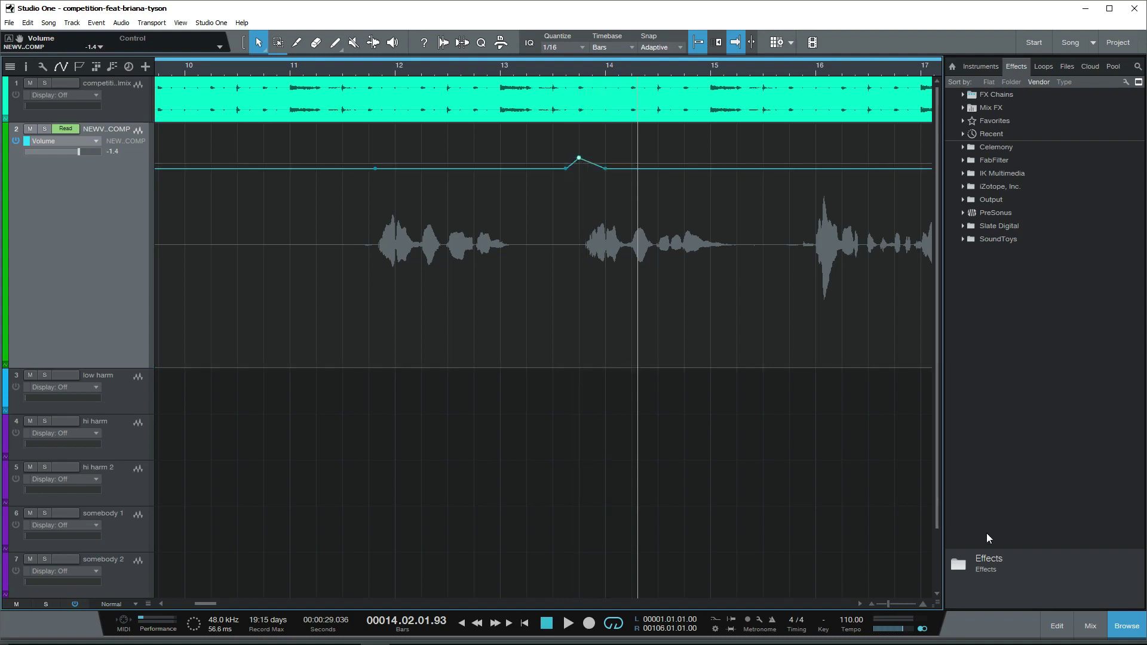
Step: Play back the second vocal phrase with the mixer shown in a reduced height below the arrangement
left_click(1091, 627)
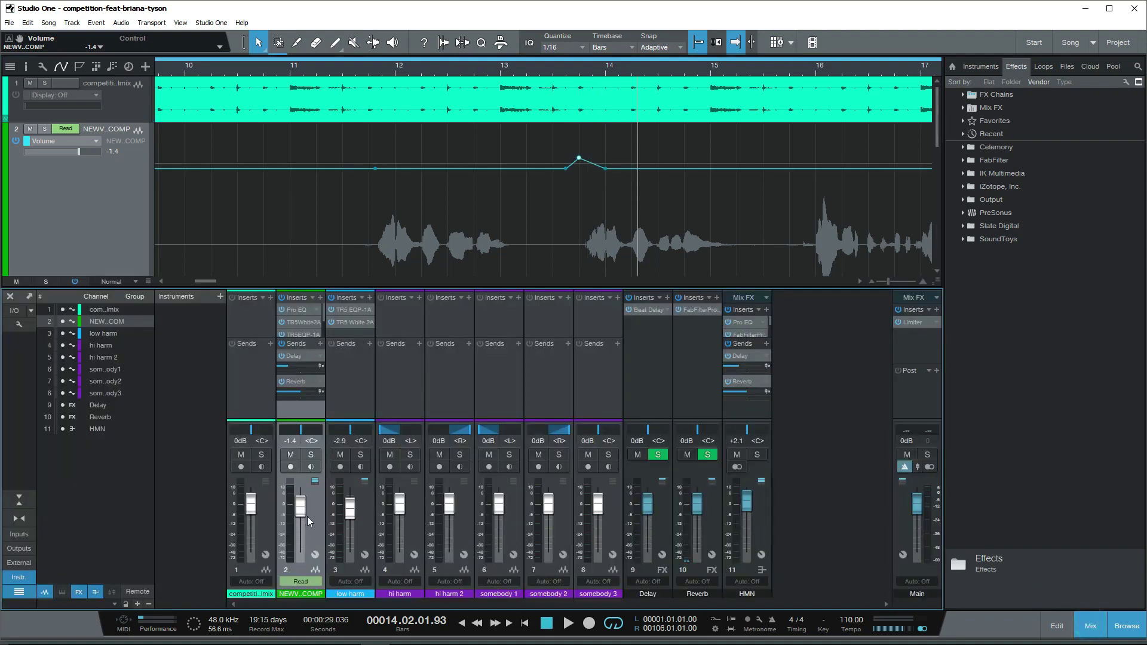
left_click(526, 70)
key("space")
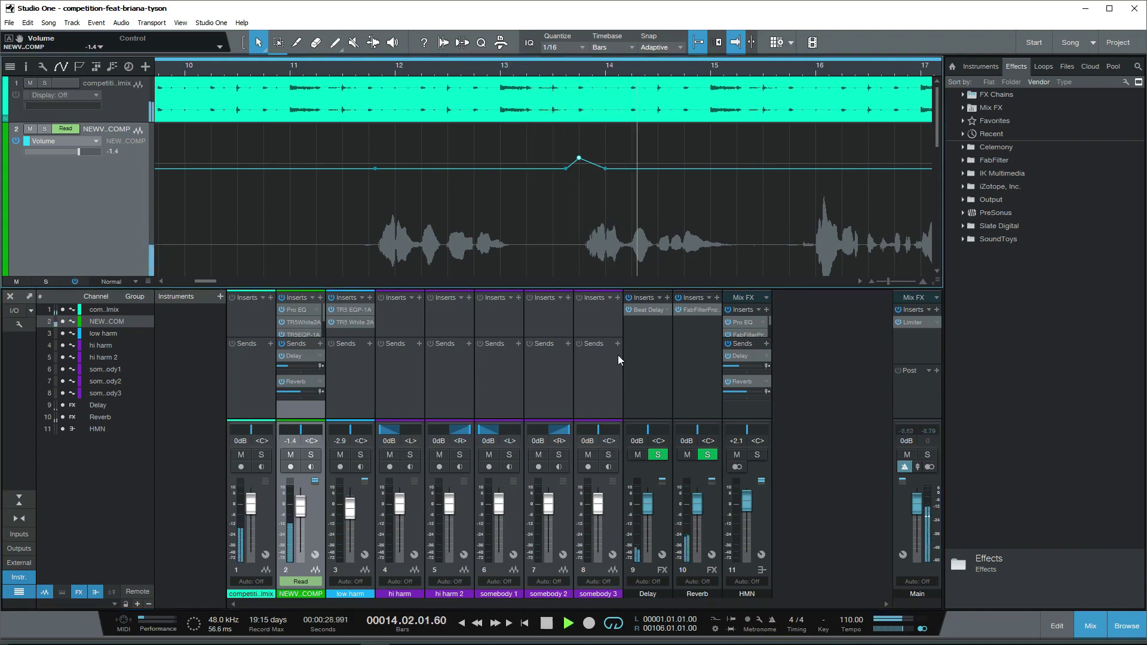
left_click_drag(603, 288, 595, 381)
key("space")
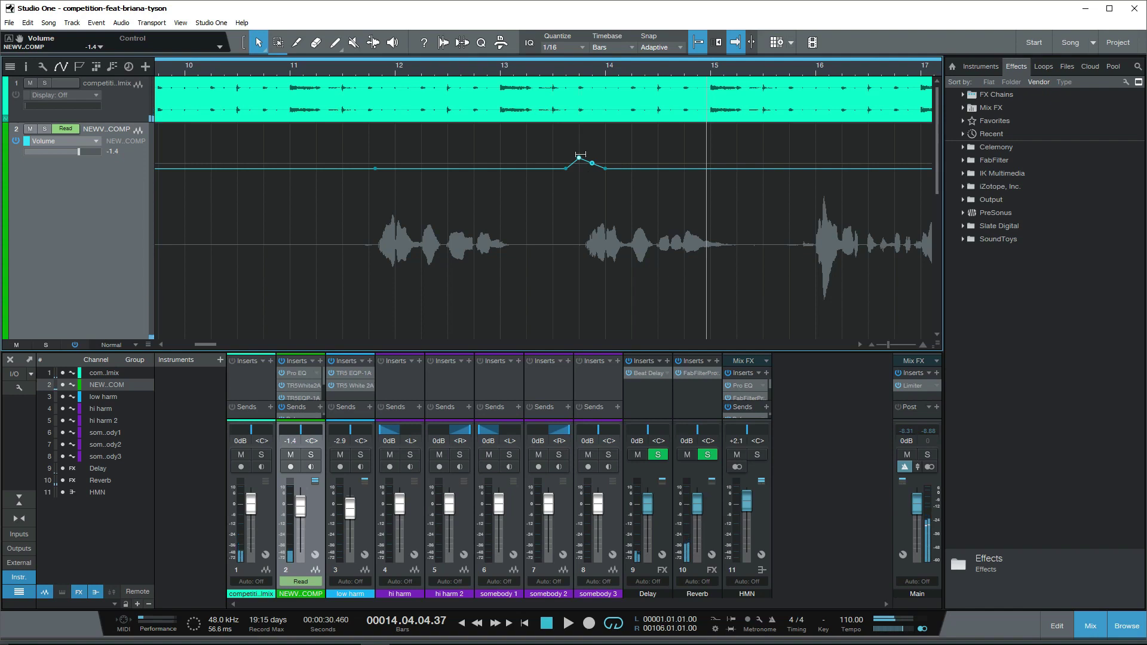
Step: Move the volume peak before bar 14 slightly later and lower, and replay the lead-in with the mixer hidden
left_click_drag(581, 161, 587, 164)
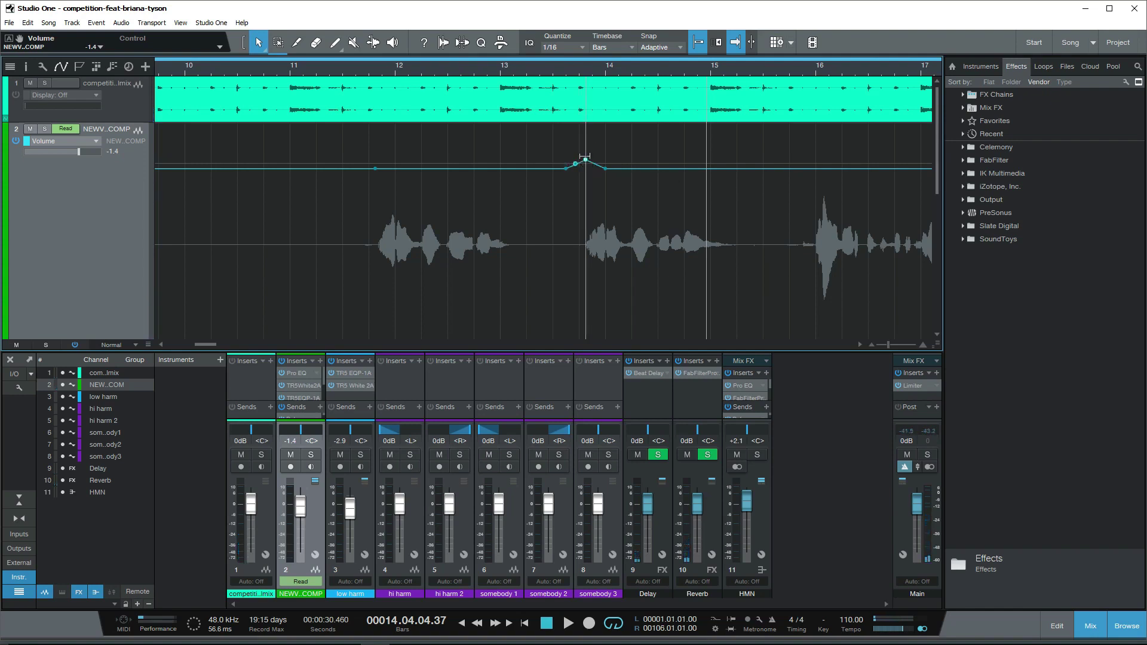
key("space")
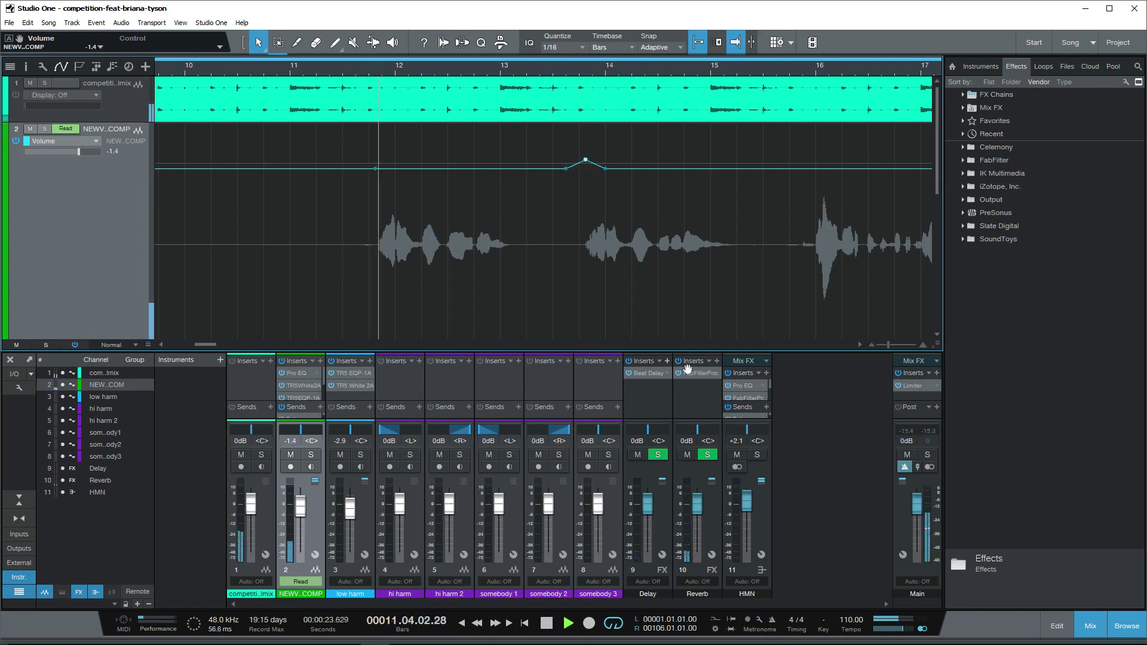
key("F3")
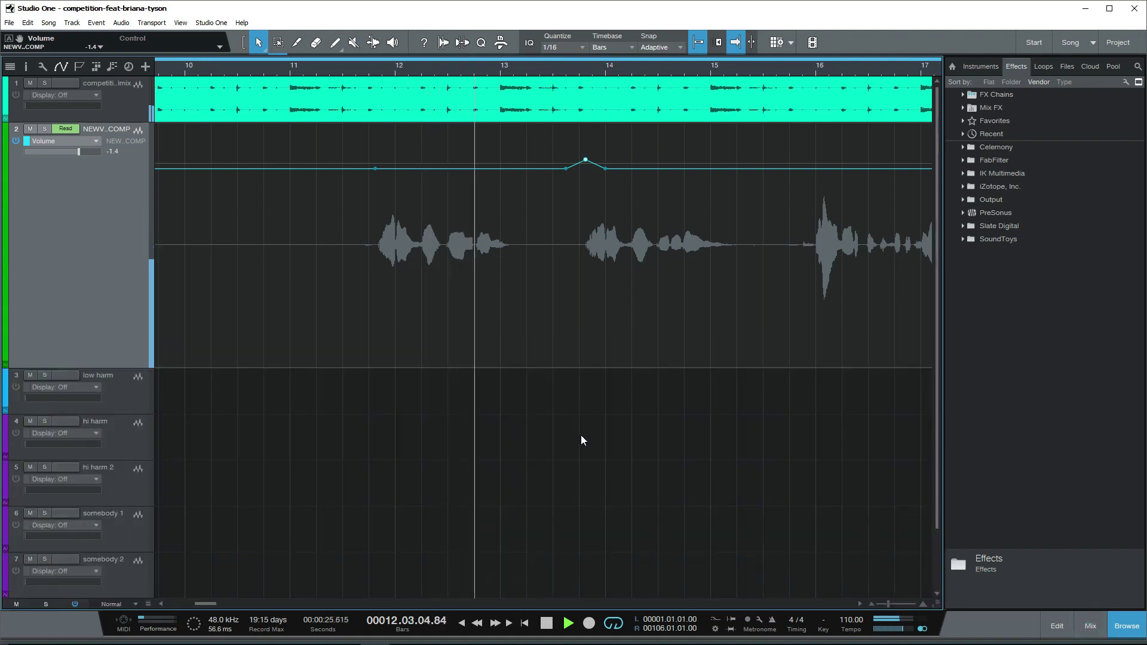
key("space")
Step: Add a small volume peak at bar 13 over the end of the first vocal phrase and play it back
left_click(512, 169)
left_click(480, 169)
left_click_drag(499, 169, 503, 162)
left_click(363, 69)
key("space")
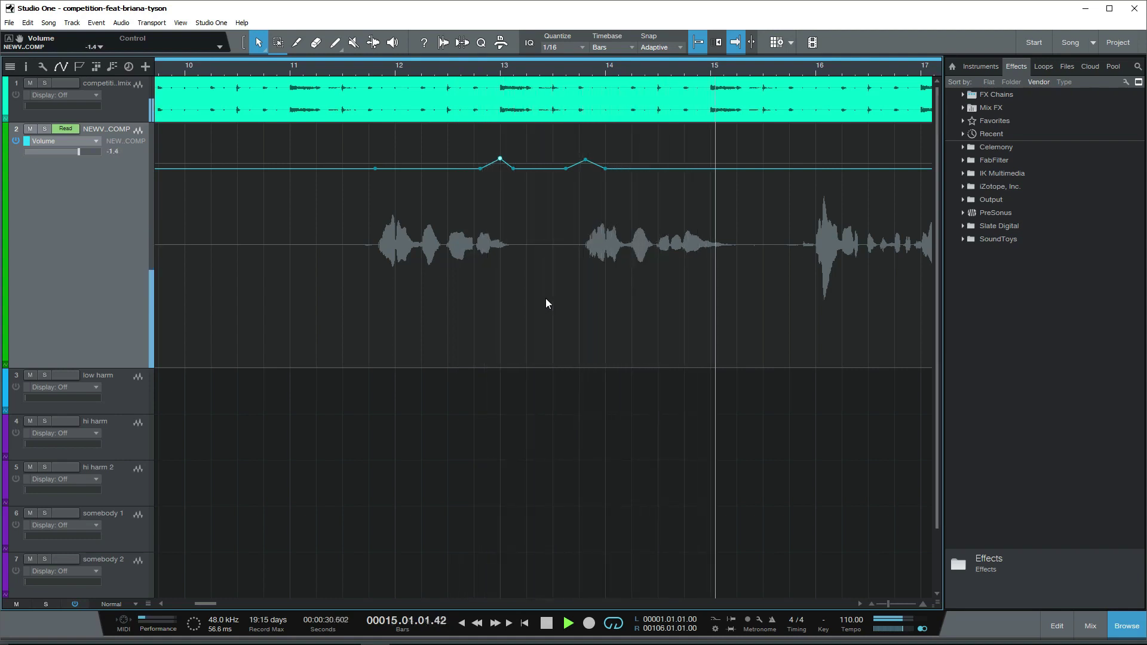
Step: Add volume points around the quiet words between about 16.3 and bar 17 and raise that section into a plateau
key("w")
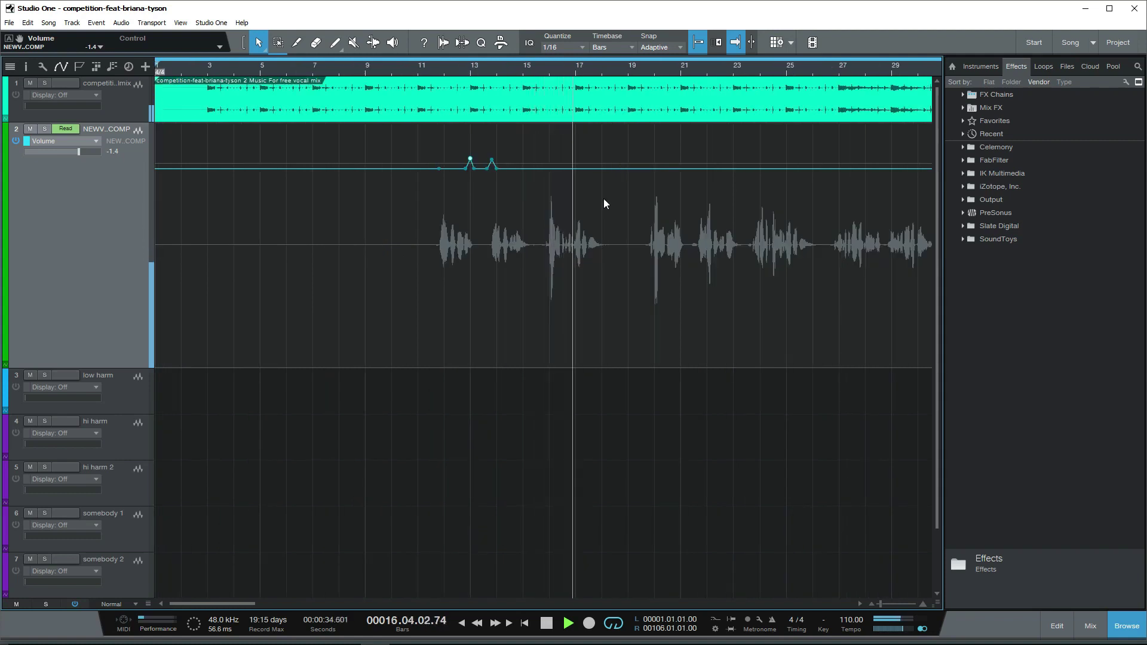
key("space")
key("e")
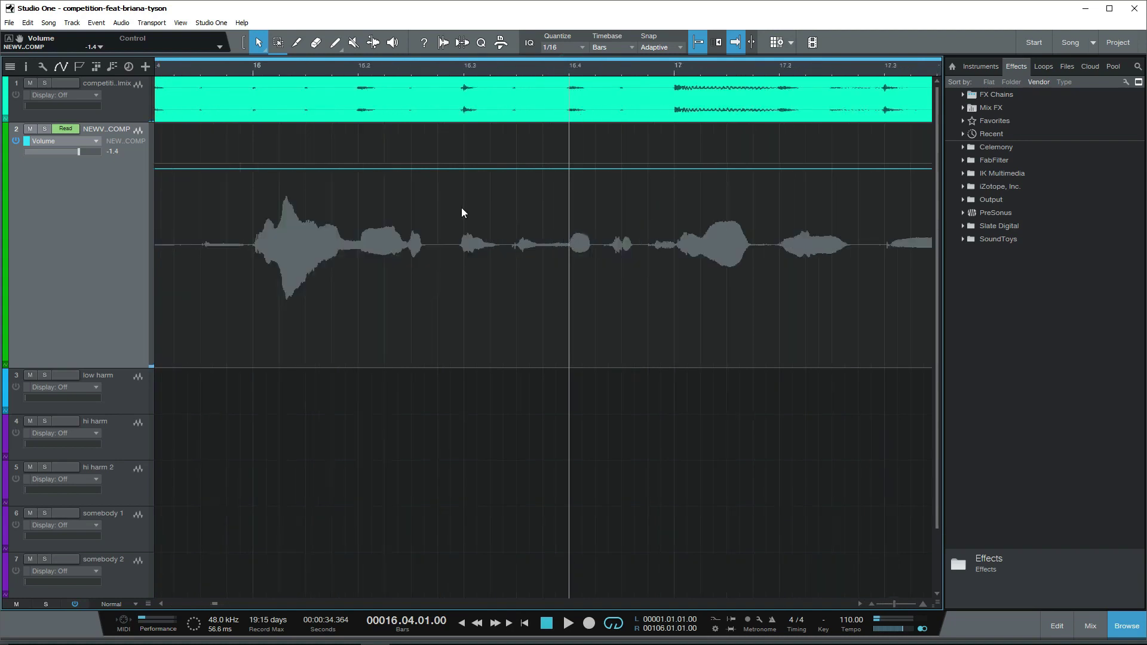
left_click(346, 73)
key("space")
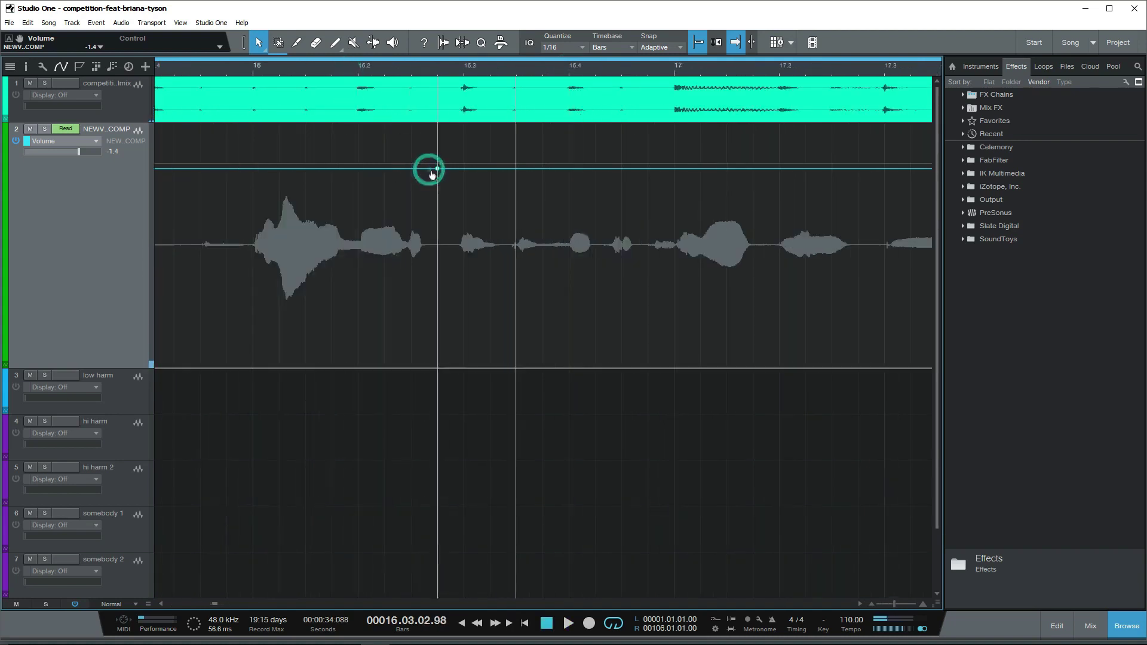
left_click(674, 170)
left_click_drag(464, 168, 466, 157)
left_click_drag(648, 166, 651, 160)
Step: Add three volume points around the second phrase's tail and raise the middle one at 15.2 to about +1.5 dB
key("w")
key("w")
key("w")
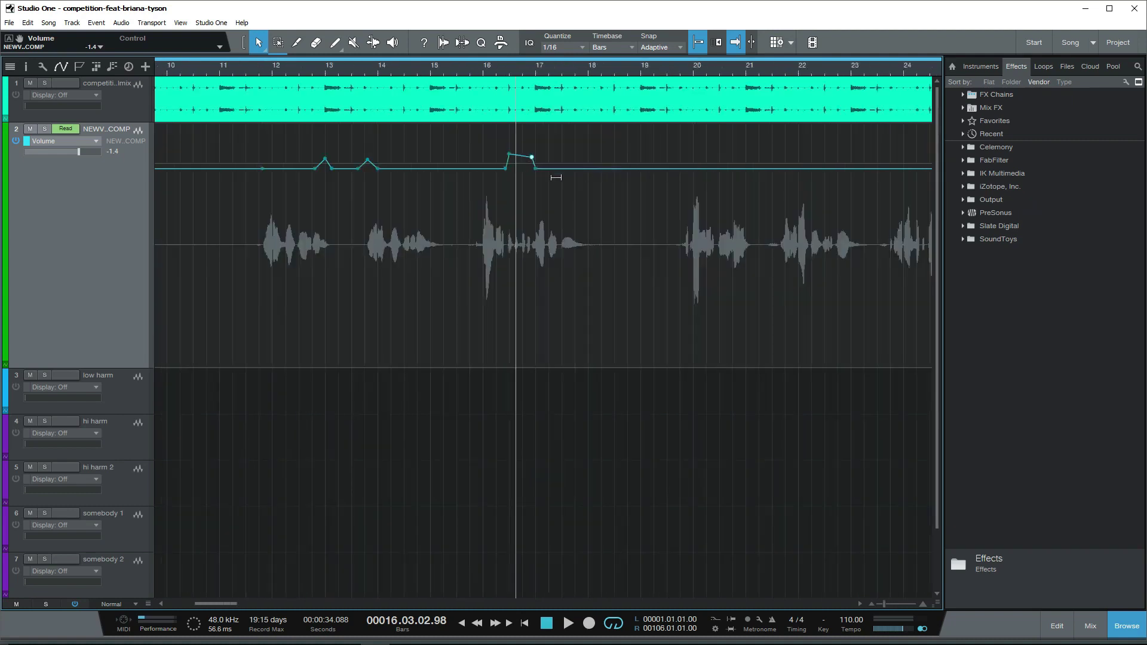
left_click(370, 82)
key("space")
key("space")
left_click(442, 170)
left_click(416, 169)
left_click(455, 169)
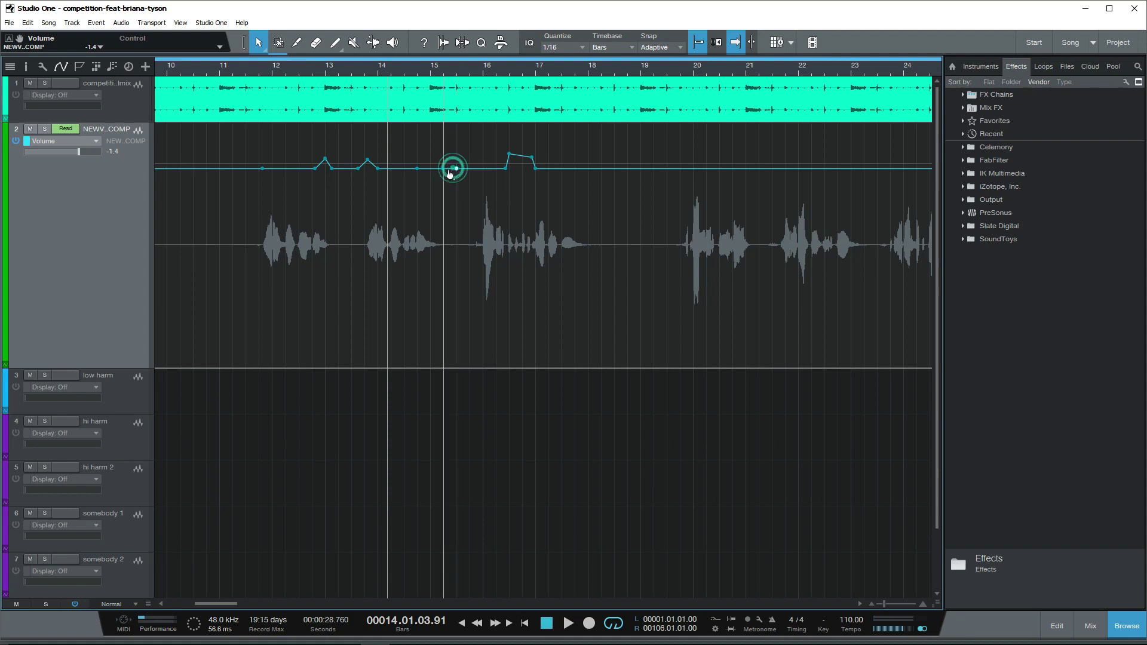
left_click_drag(443, 170, 444, 157)
Step: Play back the raised phrase tail and the plateau through bar 17 to check the volume boosts
key("space")
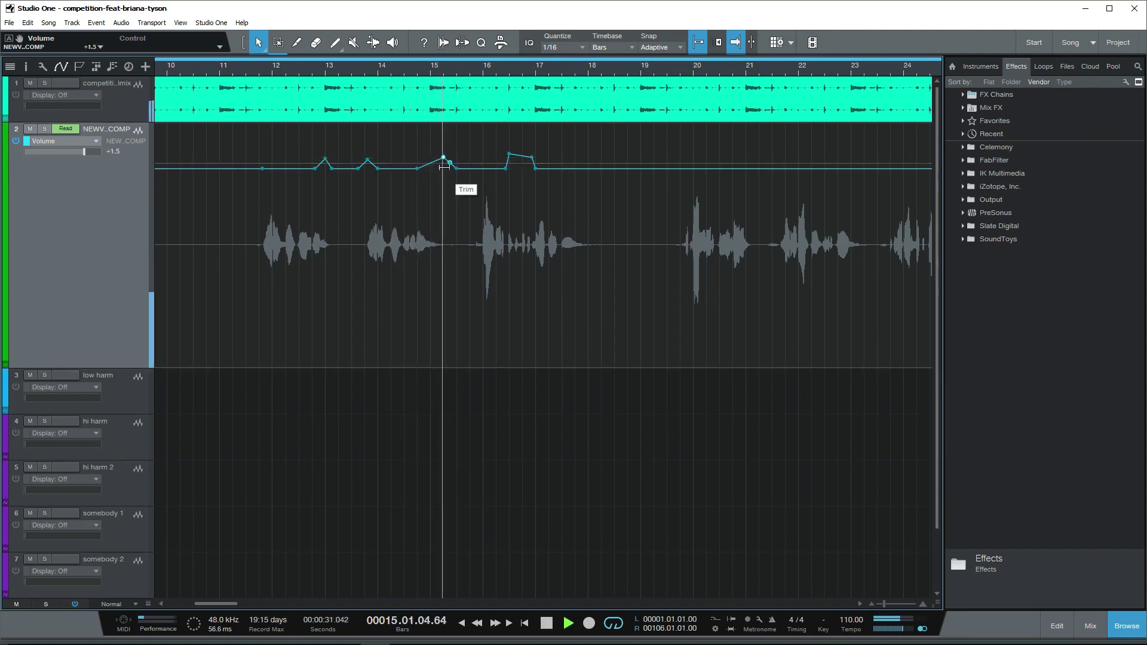
mouse_move(443, 161)
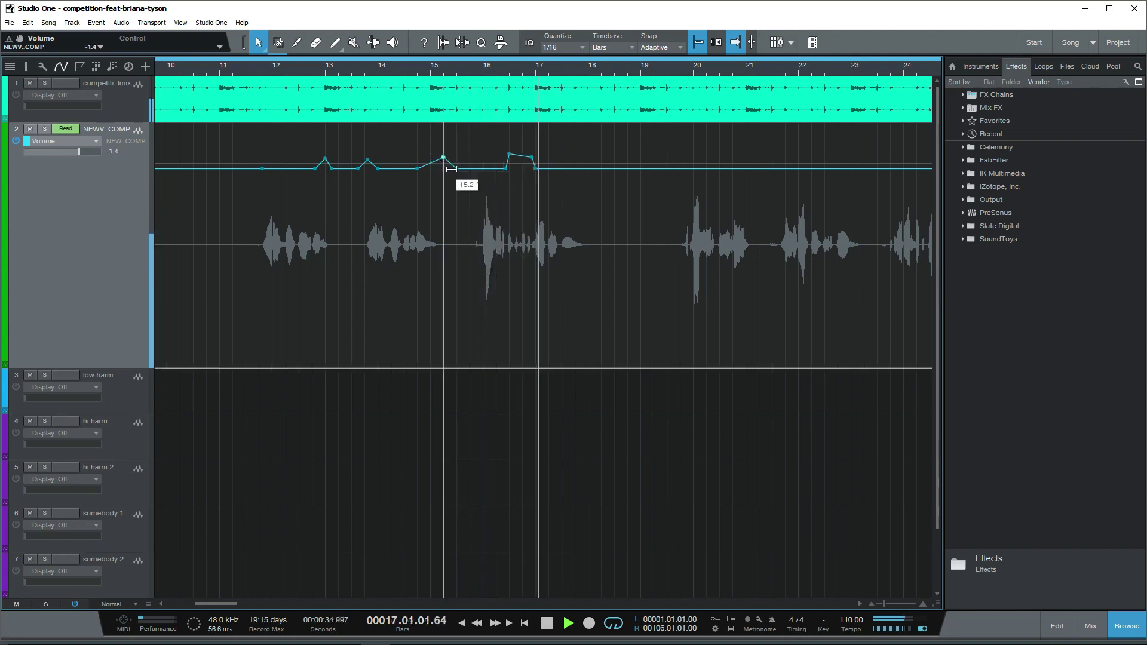
key("space")
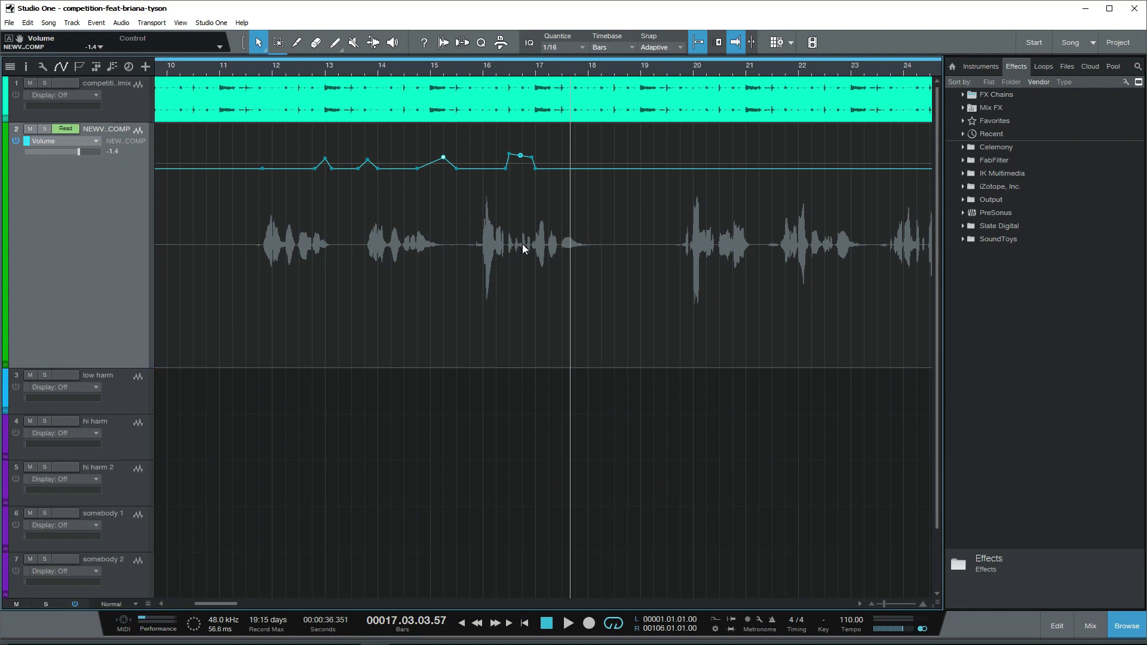
Step: Replay the third vocal phrase, add a volume point just after bar 18, and raise the curve at bar 18 into a gradual ramp
left_click(470, 69)
key("space")
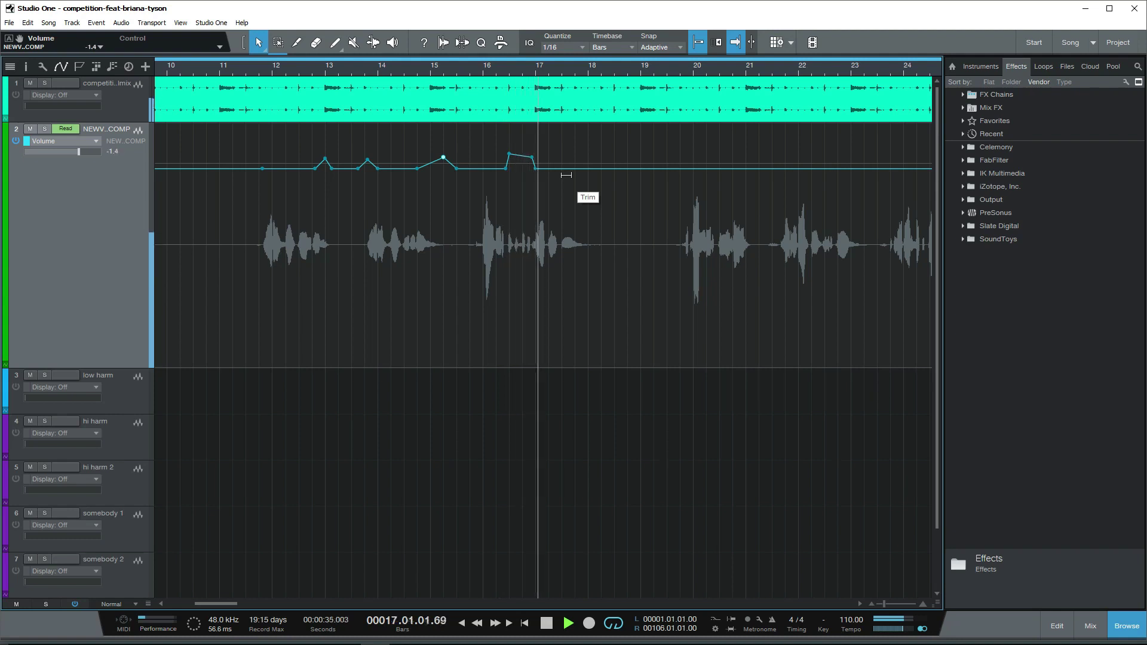
key("space")
left_click(602, 169)
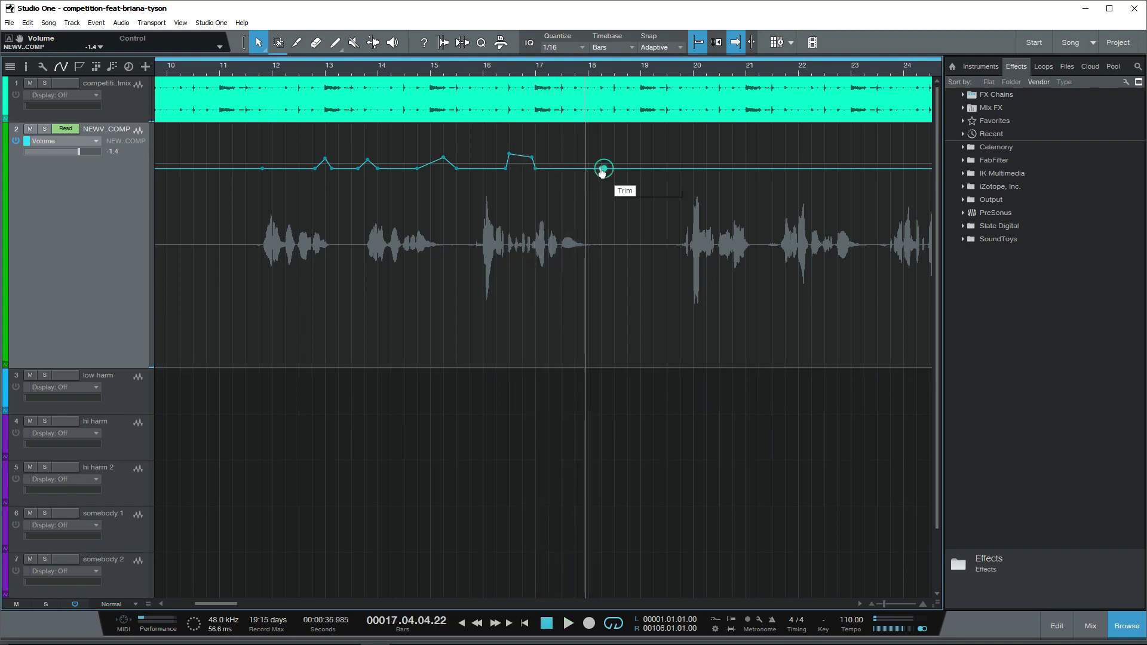
left_click_drag(591, 170, 587, 155)
Step: Play back the third vocal phrase from just after bar 16 to check the volume ramp peaking at bar 18
left_click(491, 70)
key("space")
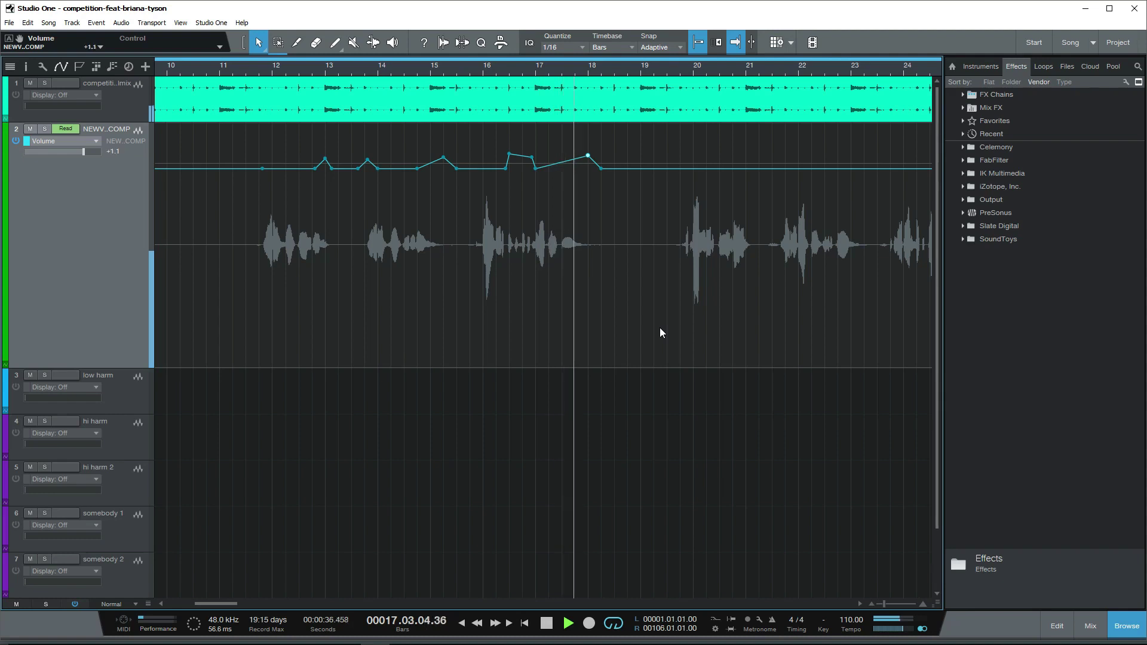
key("w")
key("w")
key("e")
key("e")
key("e")
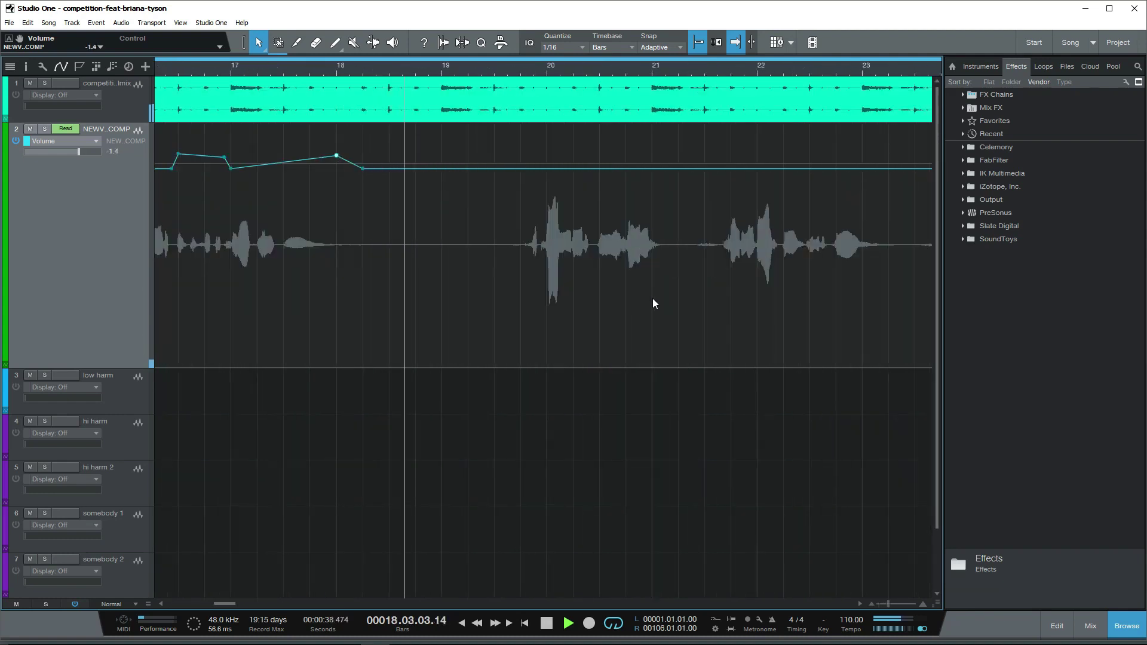
Step: Listen to the vocal phrases from bar 19 through bar 23 for words that sink below the music
key("w")
key("w")
key("w")
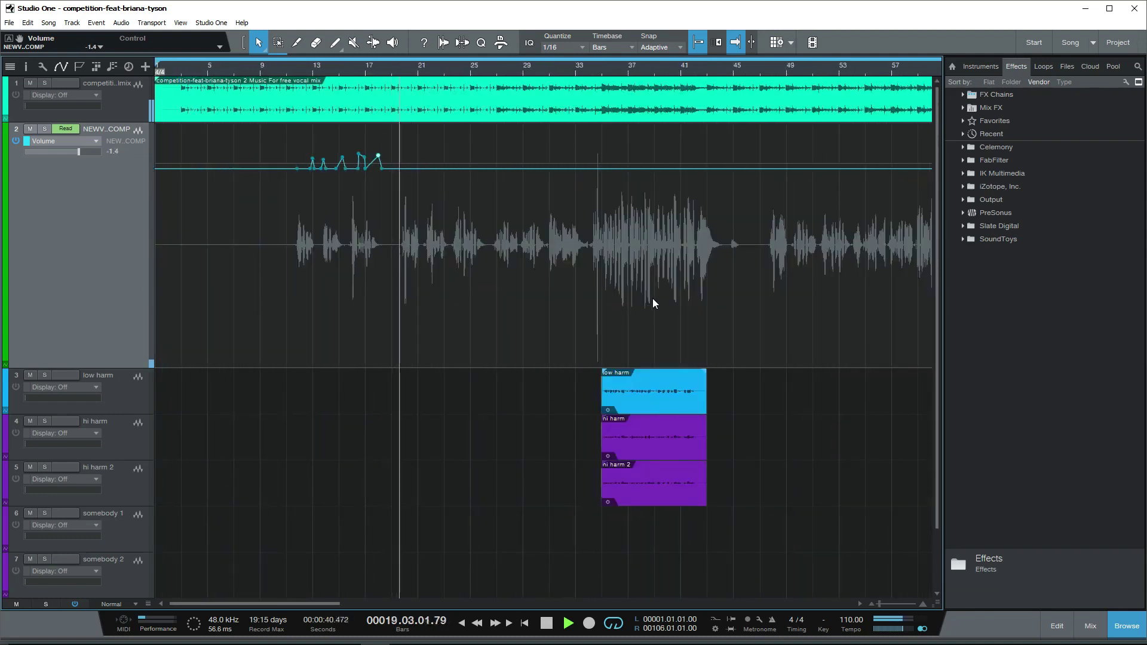
key("e")
key("e")
key("e")
key("e")
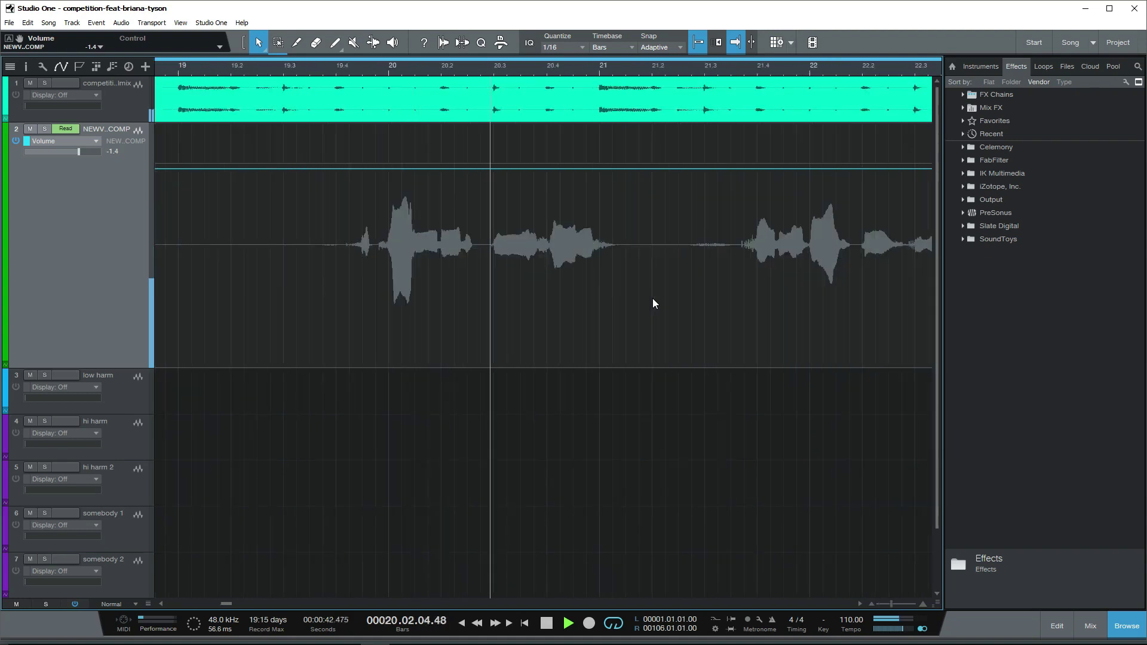
key("w")
key("w")
key("w")
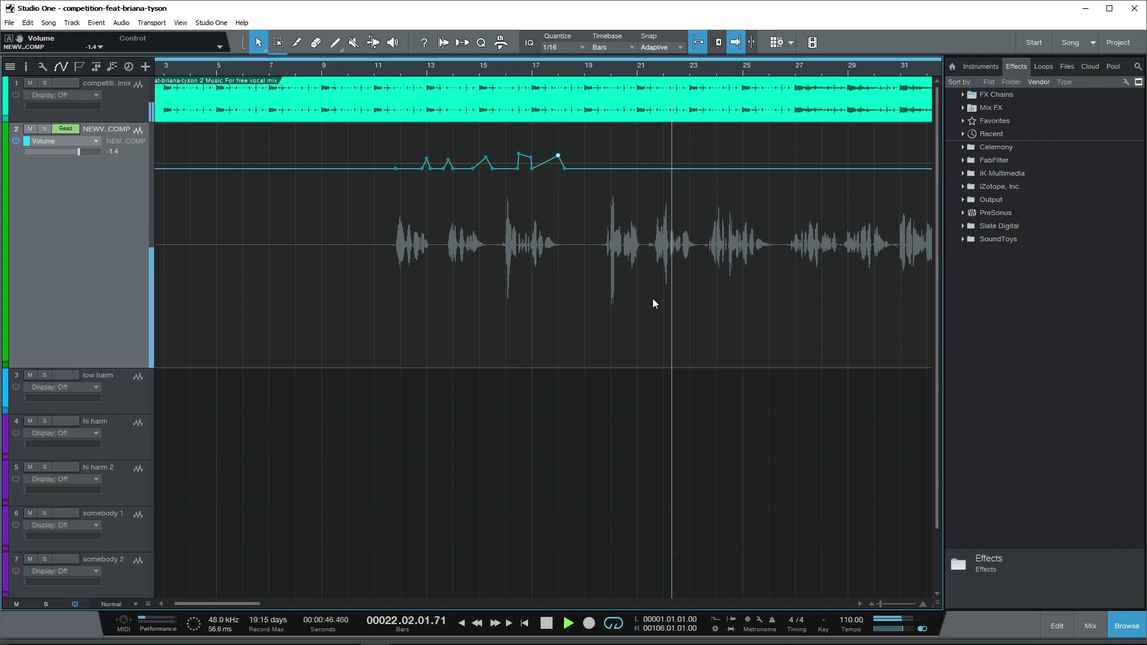
key("space")
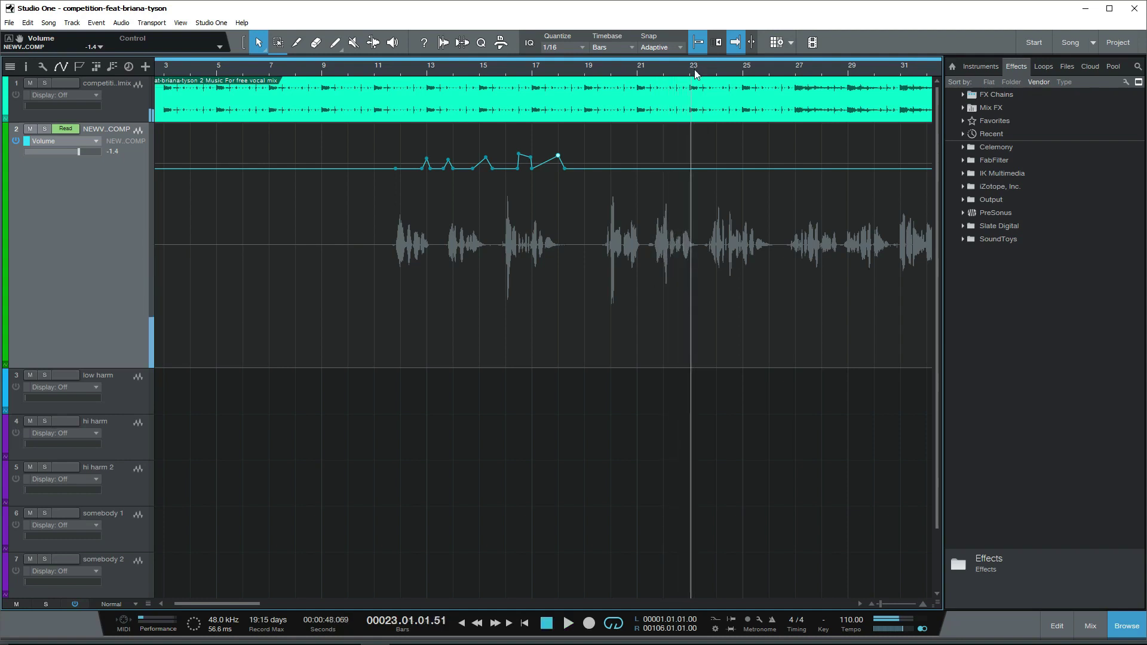
Step: Add volume points at about 21.3 and 23.2 around the phrase, and raise a point at 21.4.4 to about +2.7 dB
left_click(694, 68)
key("e")
key("e")
key("e")
left_click(344, 71)
left_click(341, 169)
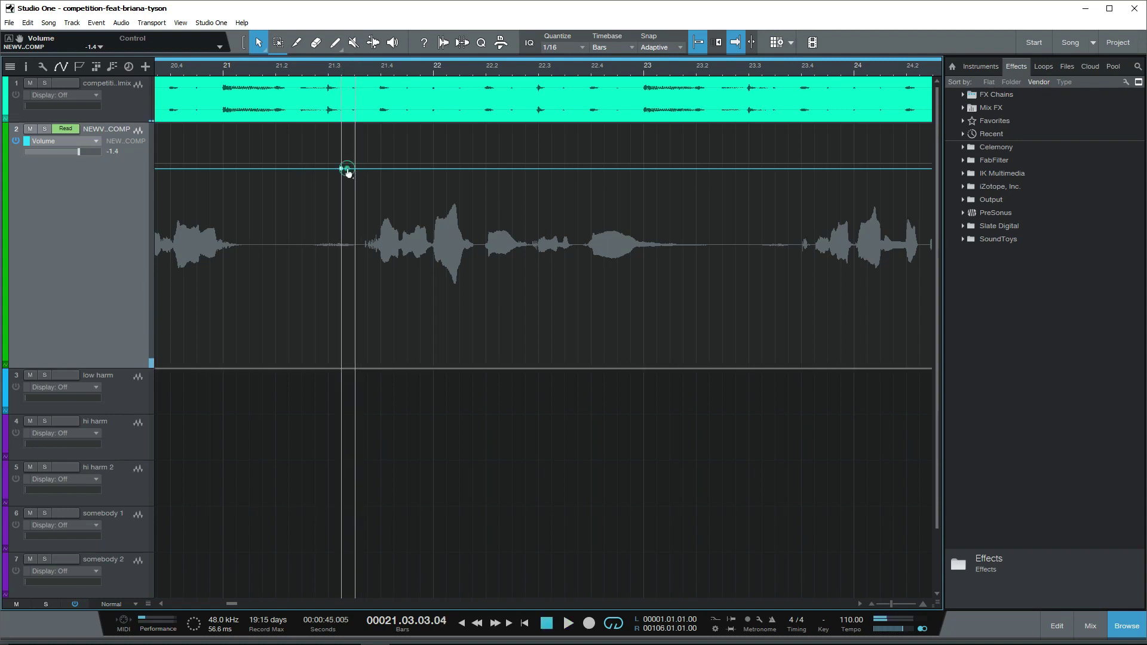
left_click(700, 171)
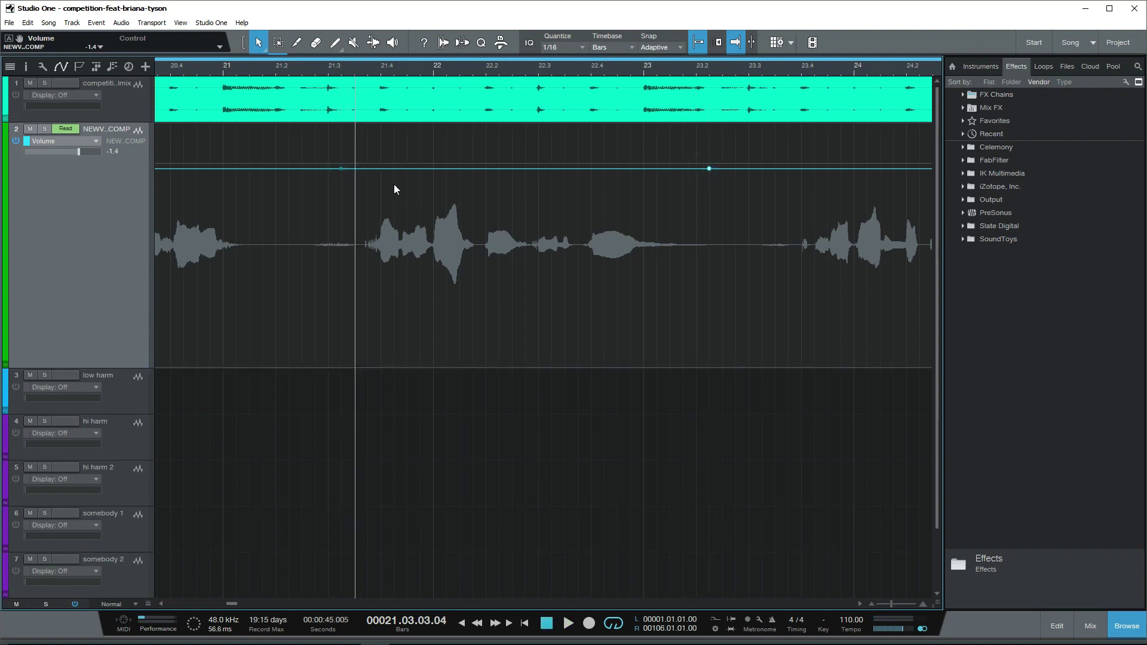
left_click_drag(424, 173, 423, 156)
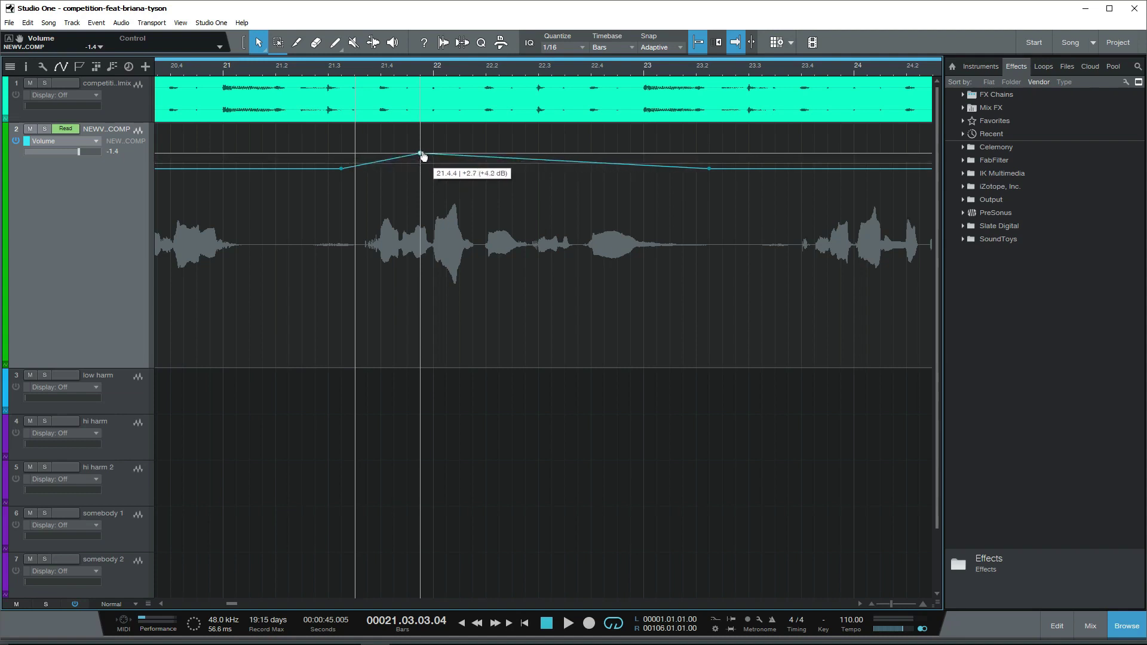
Step: Add volume points at about 22.2, 22.3.4 and 22.4, and raise the one at 22.3.4 to about +4.4 dB
left_click(479, 157)
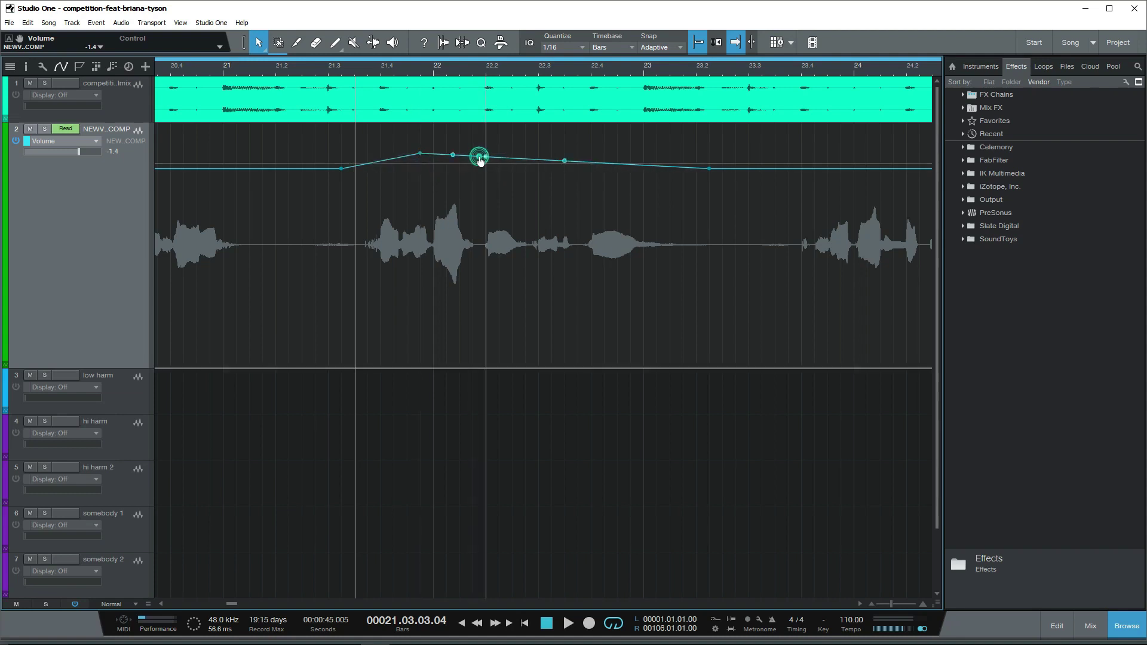
left_click(577, 160)
left_click(617, 163)
left_click_drag(578, 160, 579, 145)
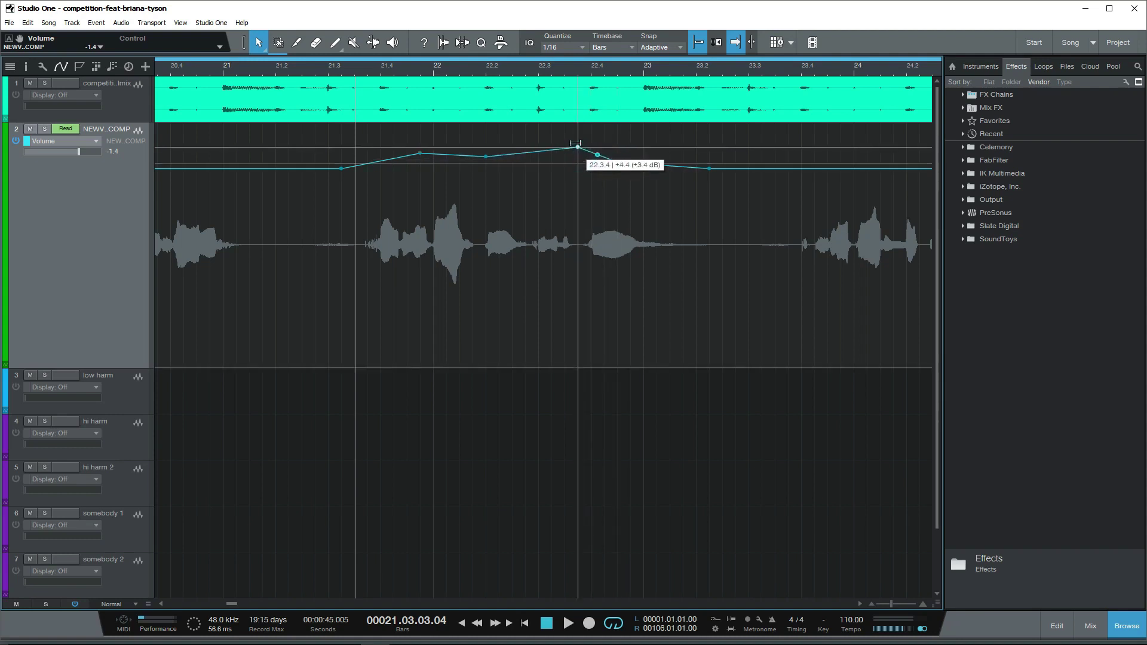
Step: Audition a higher point at 22.2, and settle the points at 21.4.4 and 22.2 slightly lower
left_click_drag(487, 157, 489, 153)
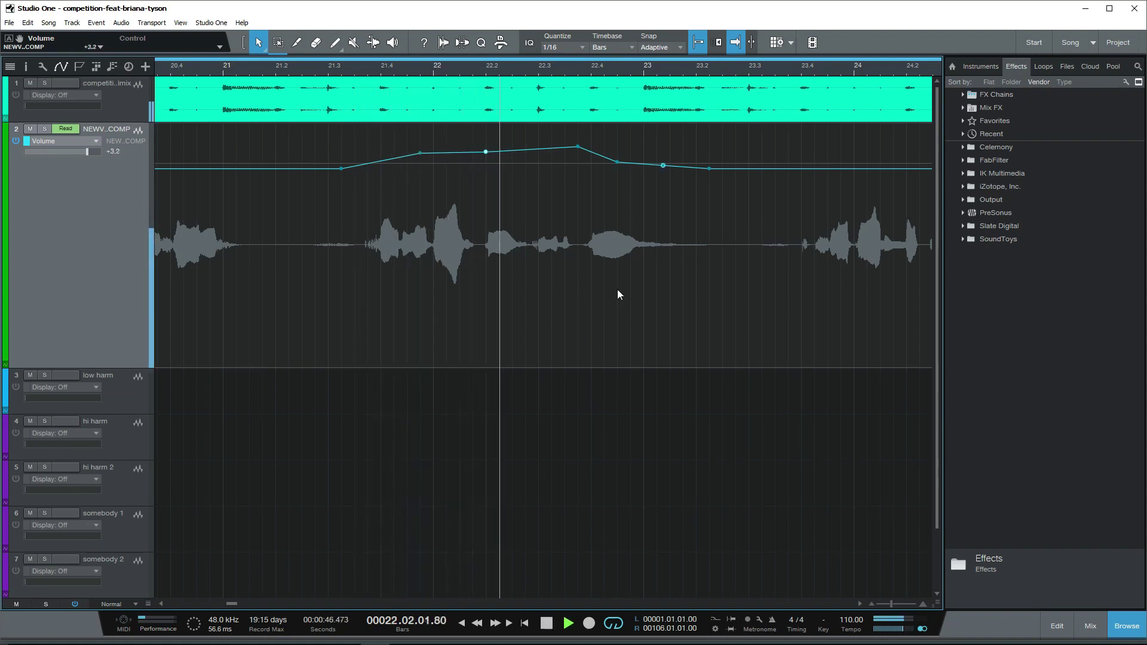
key("space")
left_click_drag(485, 157, 421, 157)
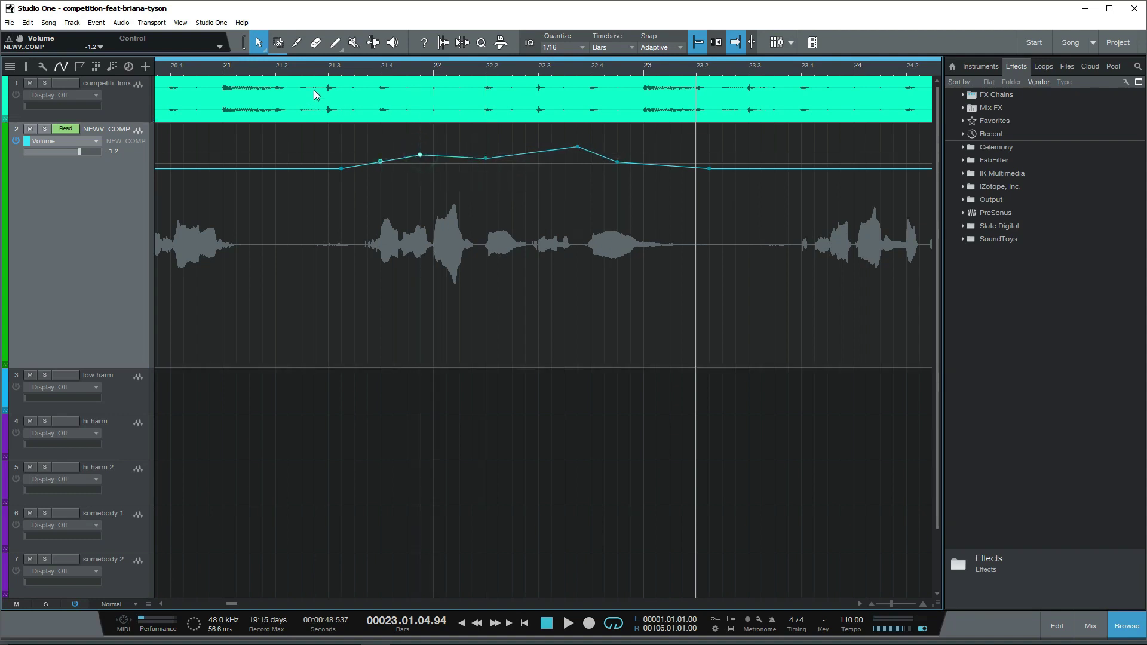
Step: Replay the phrase from about 21.2 to bar 23 to check the adjusted volume curve
double_click(273, 68)
key("w")
key("w")
key("w")
key("w")
key("w")
key("w")
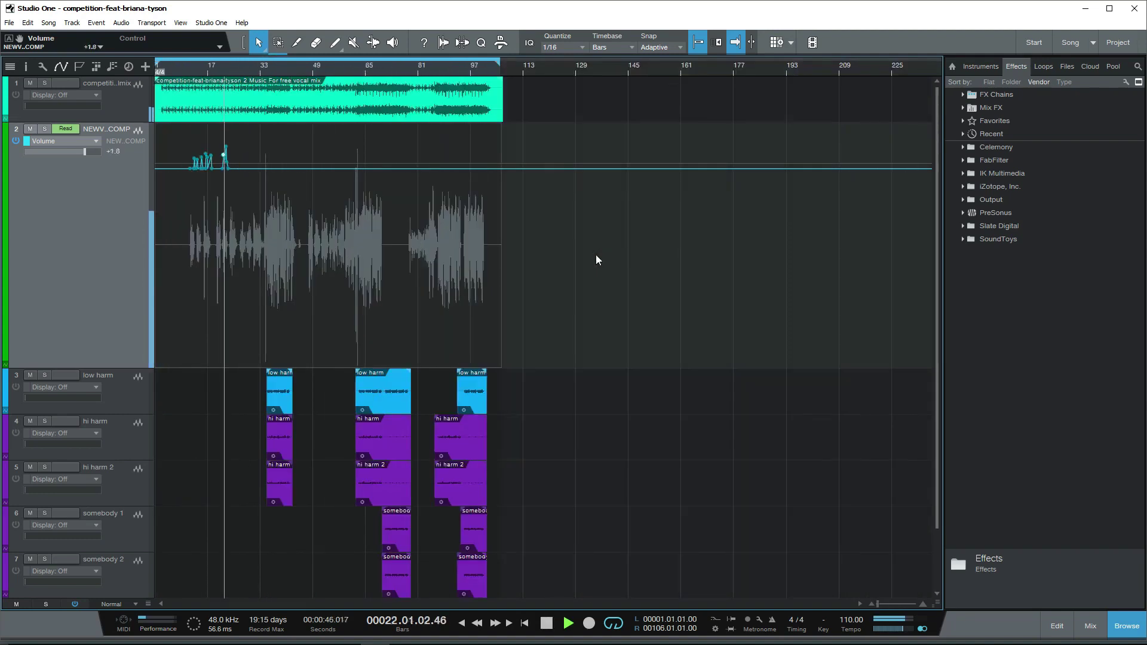
key("e")
key("e")
key("e")
key("e")
key("e")
key("e")
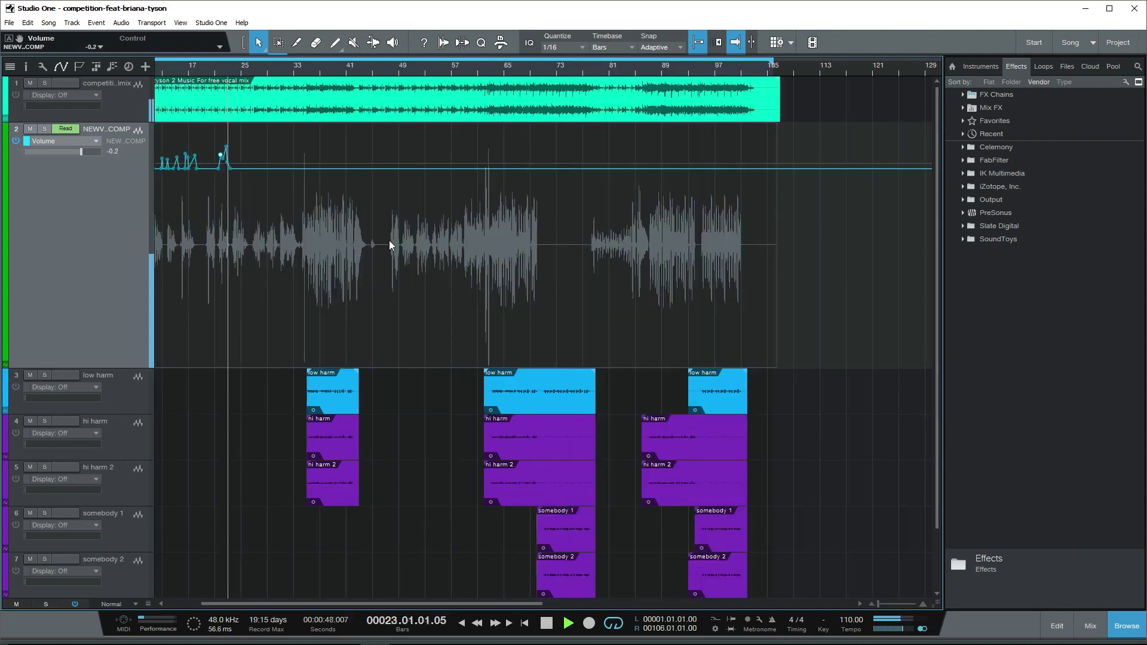
Step: Continue listening to the vocal phrase from bar 23 to about 24.4 for quiet words
key("w")
key("w")
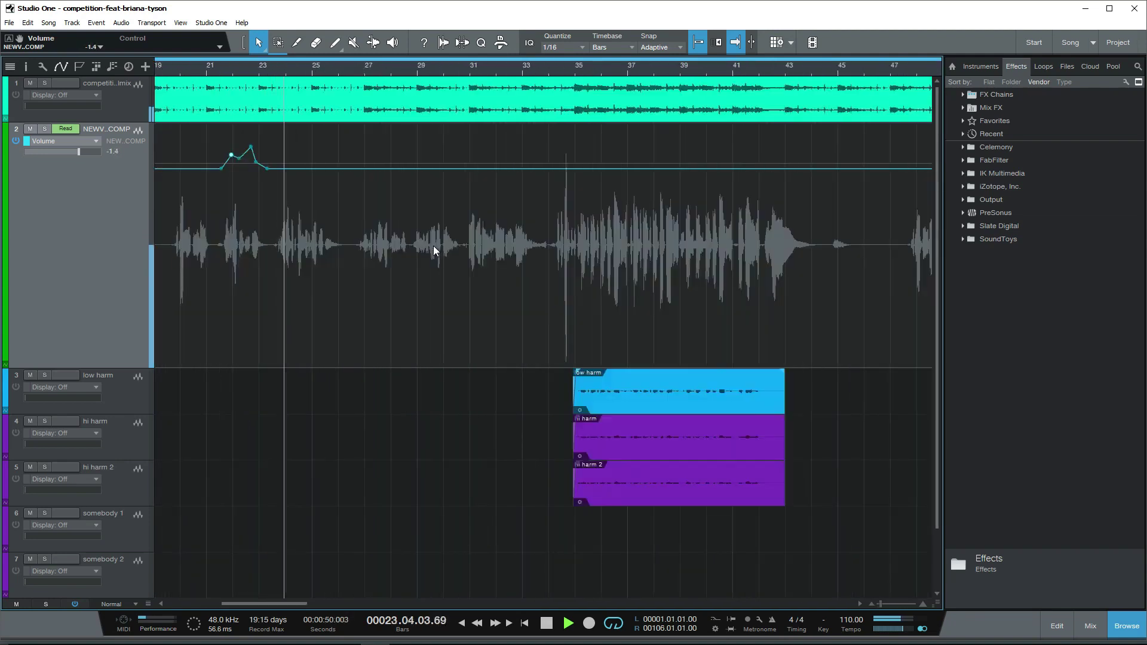
key("e")
key("e")
key("w")
key("w")
key("w")
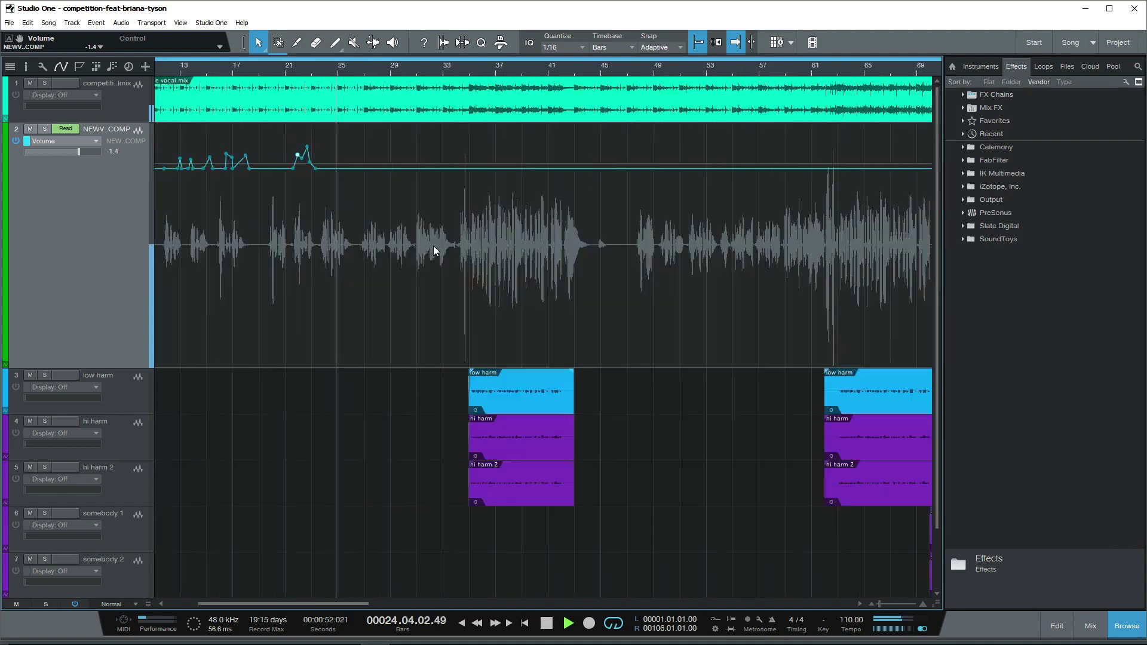
key("space")
Step: Slightly lower the volume points at about 21.4.4 and 22.3.4 to soften the boost on that phrase
key("e")
key("e")
key("e")
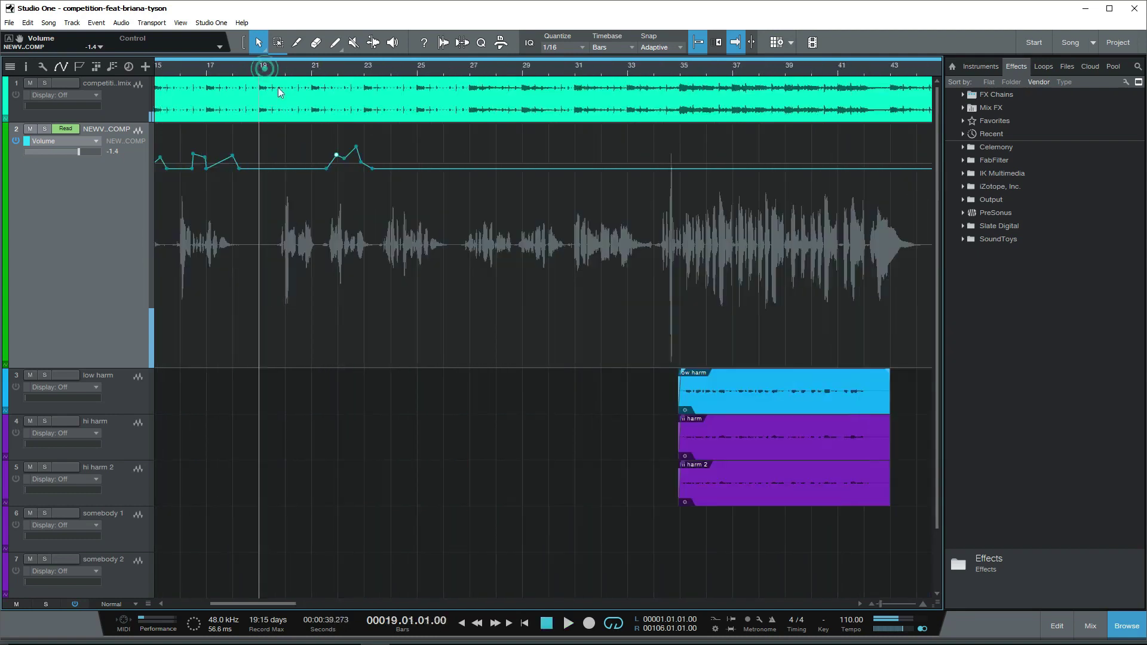
left_click_drag(566, 156, 567, 157)
left_click(646, 147)
left_click_drag(647, 146, 646, 151)
Step: Play back the softened phrase and listen on through bar 25 to judge the vocal level
left_click(507, 66)
key("space")
key("w")
key("w")
key("w")
key("w")
key("w")
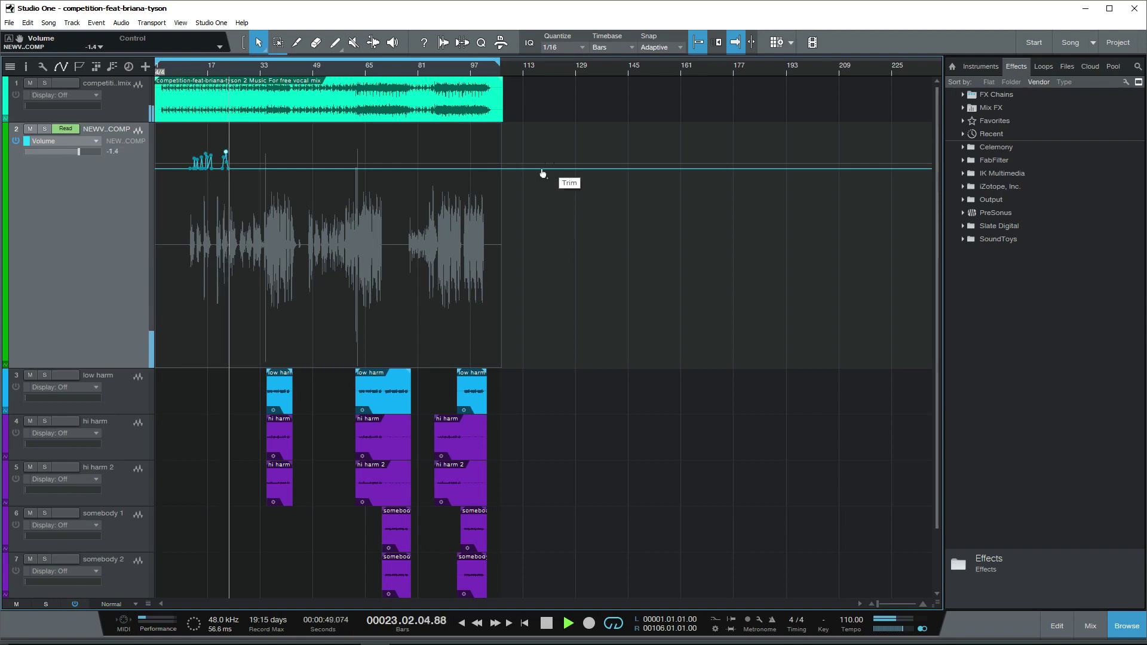
key("e")
key("e")
key("e")
key("e")
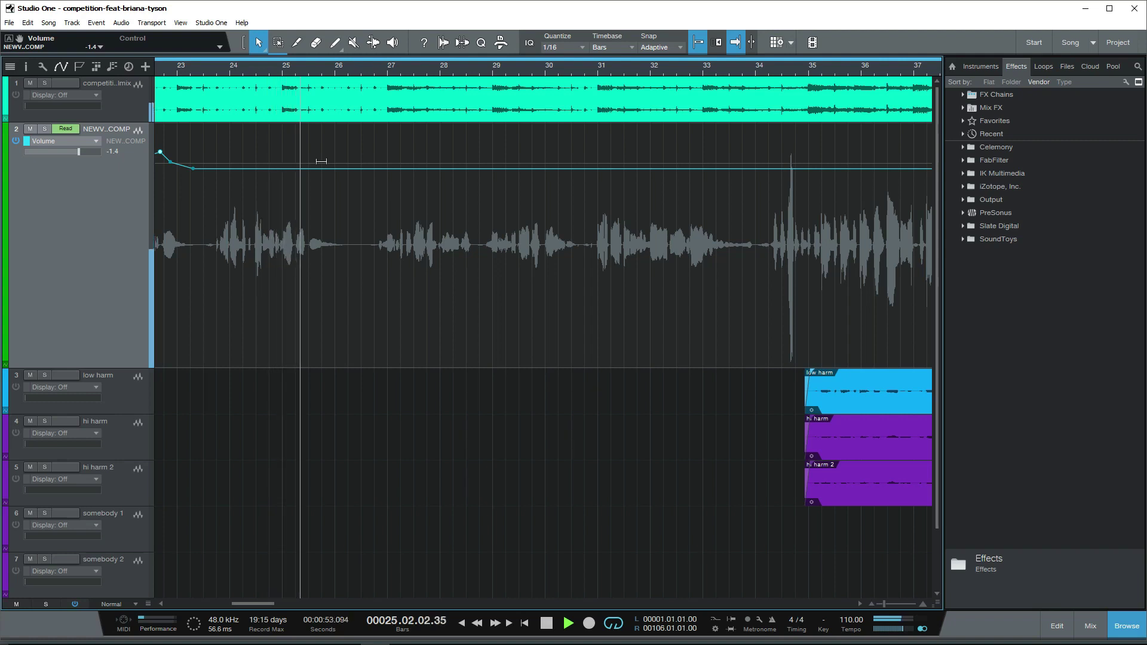
Step: Replay the phrase from about 23.3, add volume points around the word just after bar 25, and raise it into a small peak
left_click(205, 69)
key("e")
key("e")
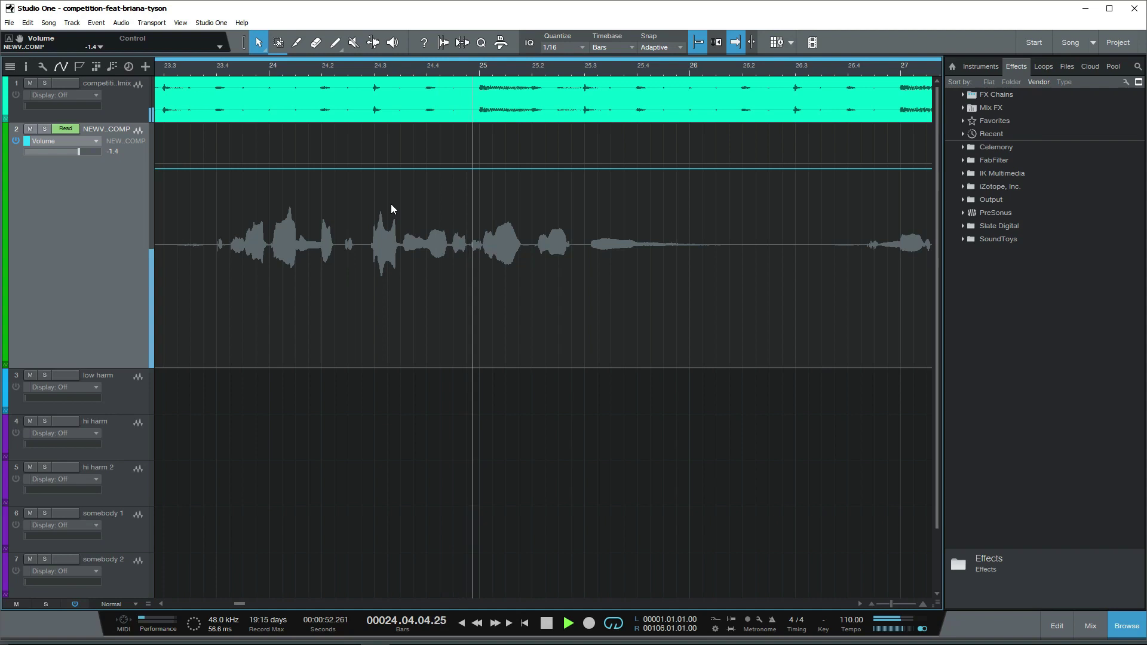
left_click(200, 69)
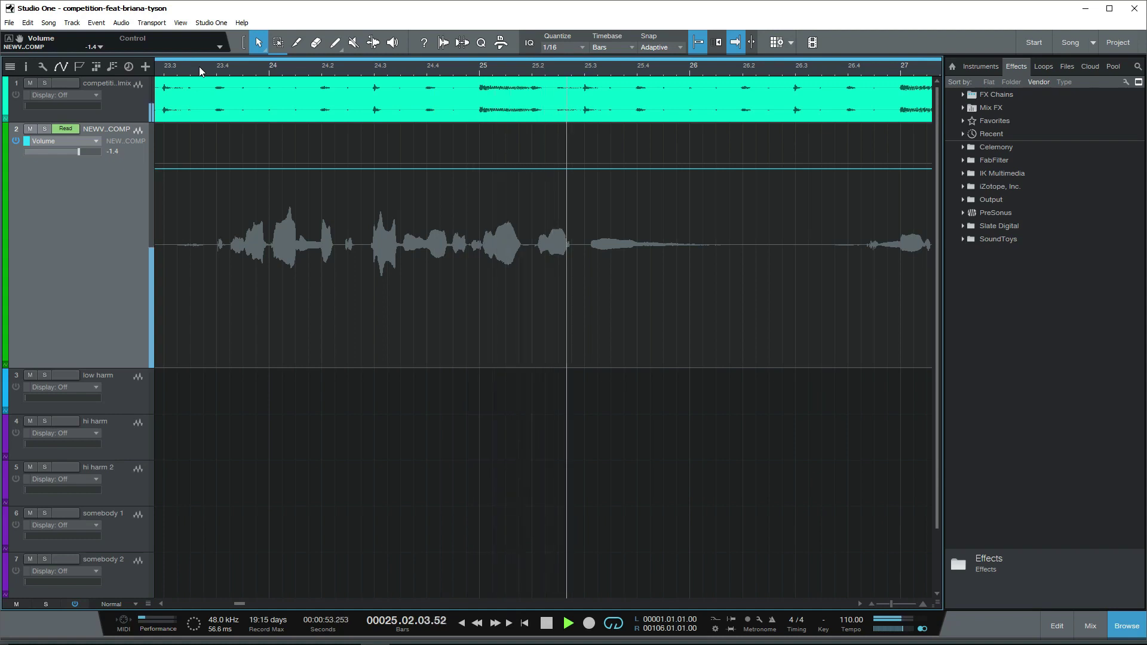
key("space")
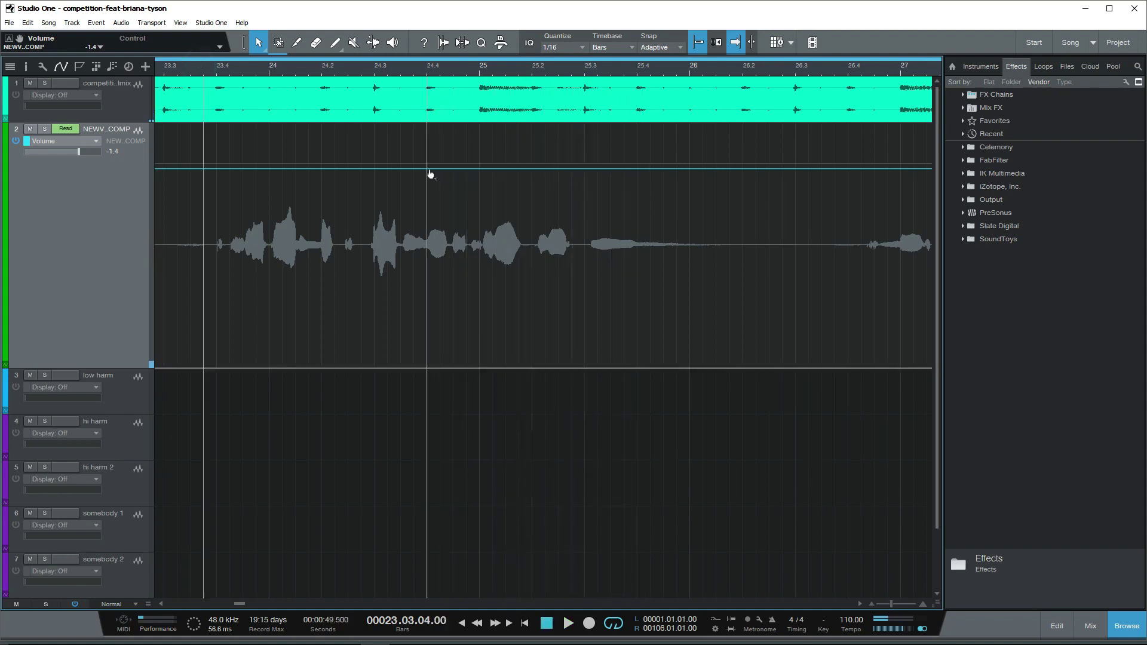
left_click(414, 169)
left_click(610, 168)
left_click(527, 169)
left_click(466, 169)
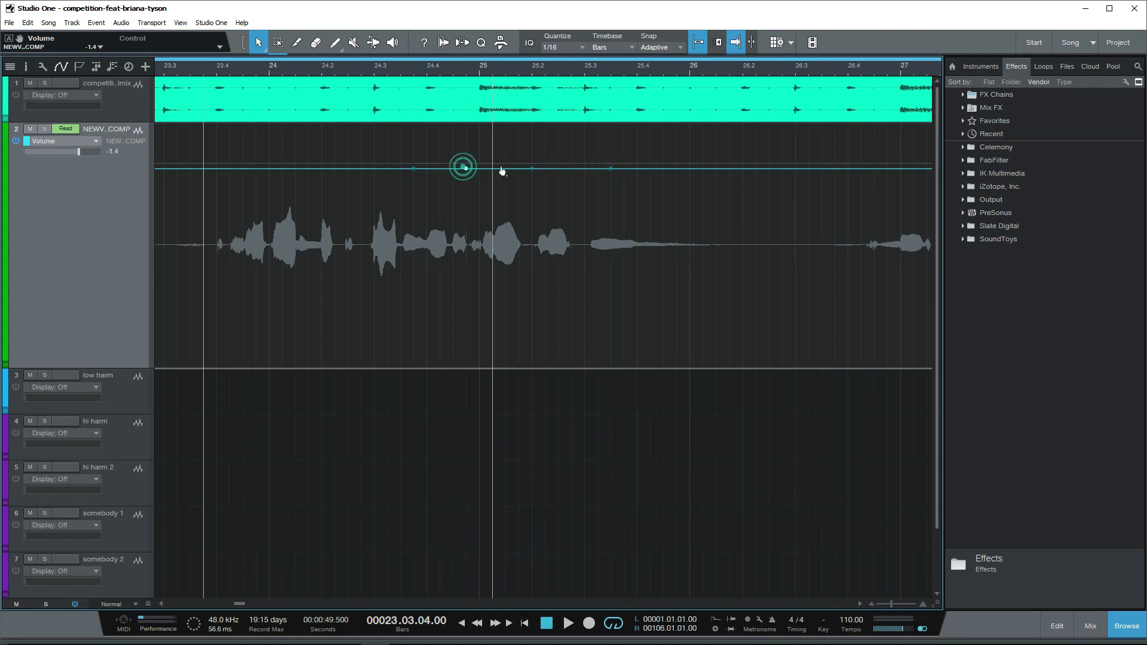
left_click(508, 169)
left_click_drag(509, 170, 506, 157)
Step: Play back the phrase through bar 26 to check the volume peak just after bar 25
key("space")
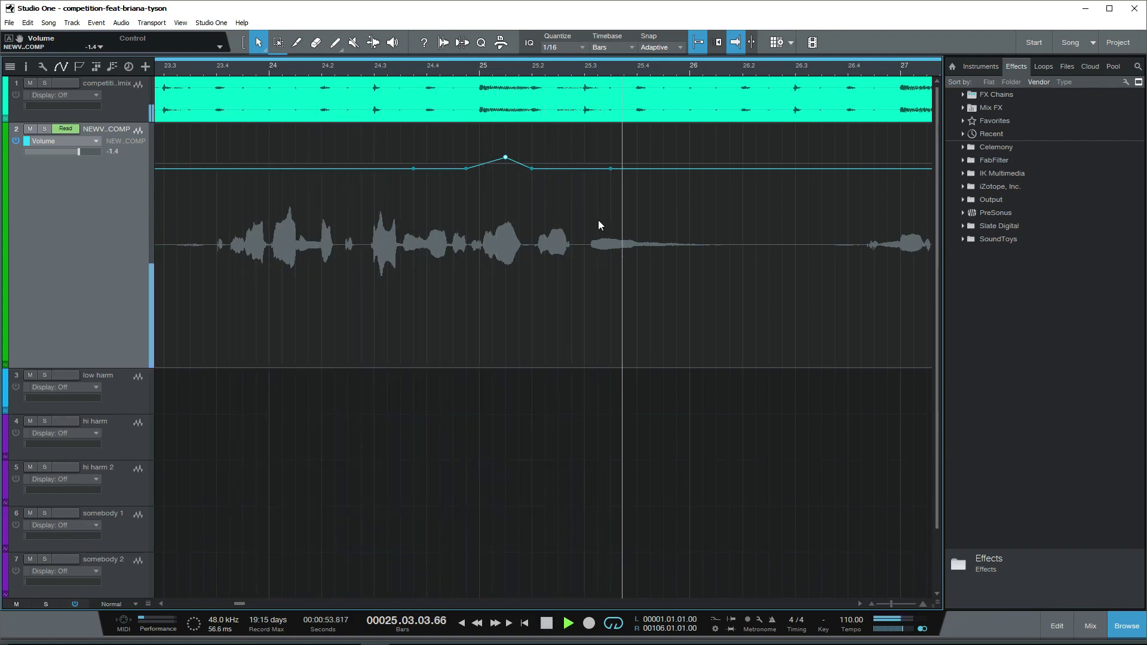
key("w")
key("z")
key("space")
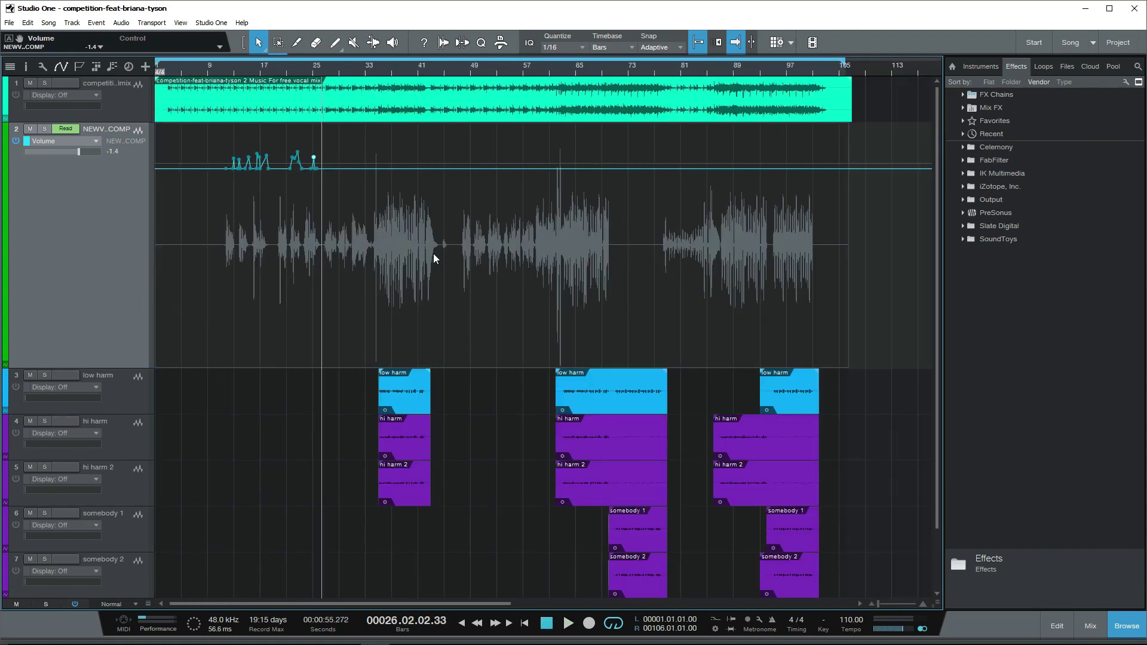
Step: Listen repeatedly to the vocal phrases from bar 26 to bar 29 for words needing more volume
left_click_drag(343, 74, 367, 107)
left_click(251, 69)
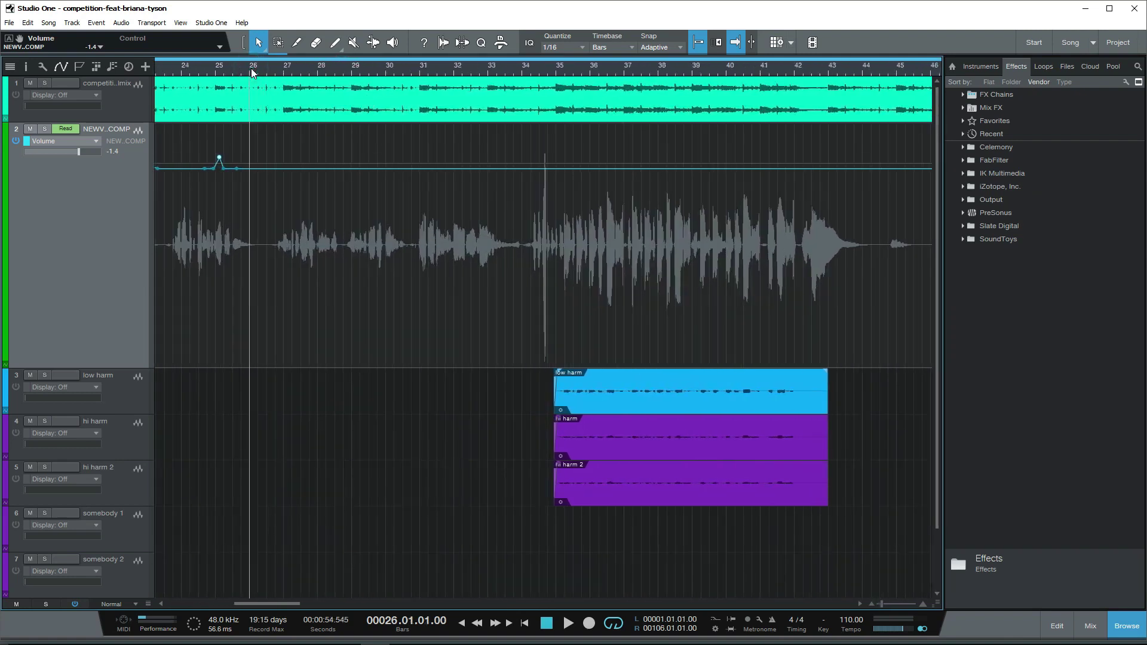
key("space")
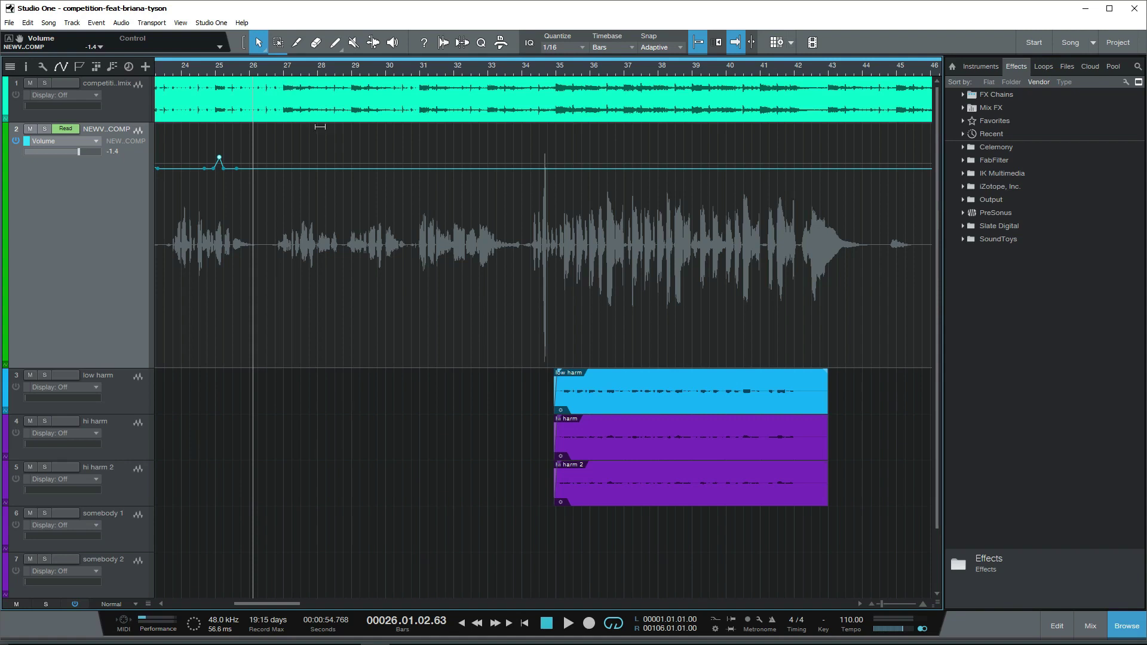
scroll(281, 84, "up", 5)
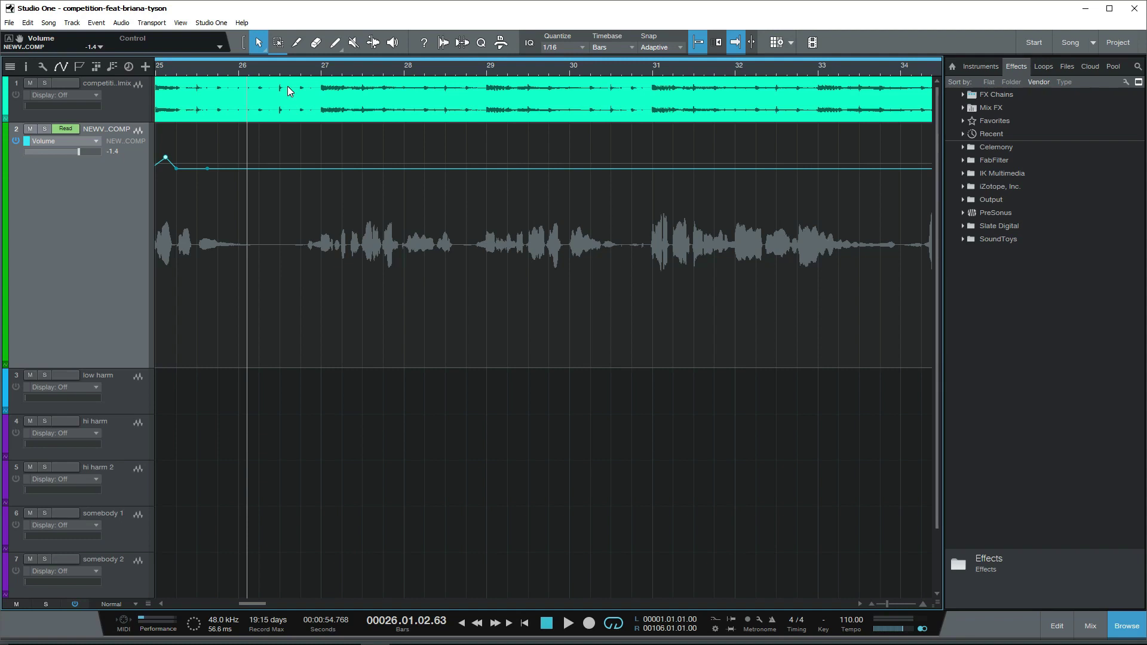
left_click(287, 72)
key("space")
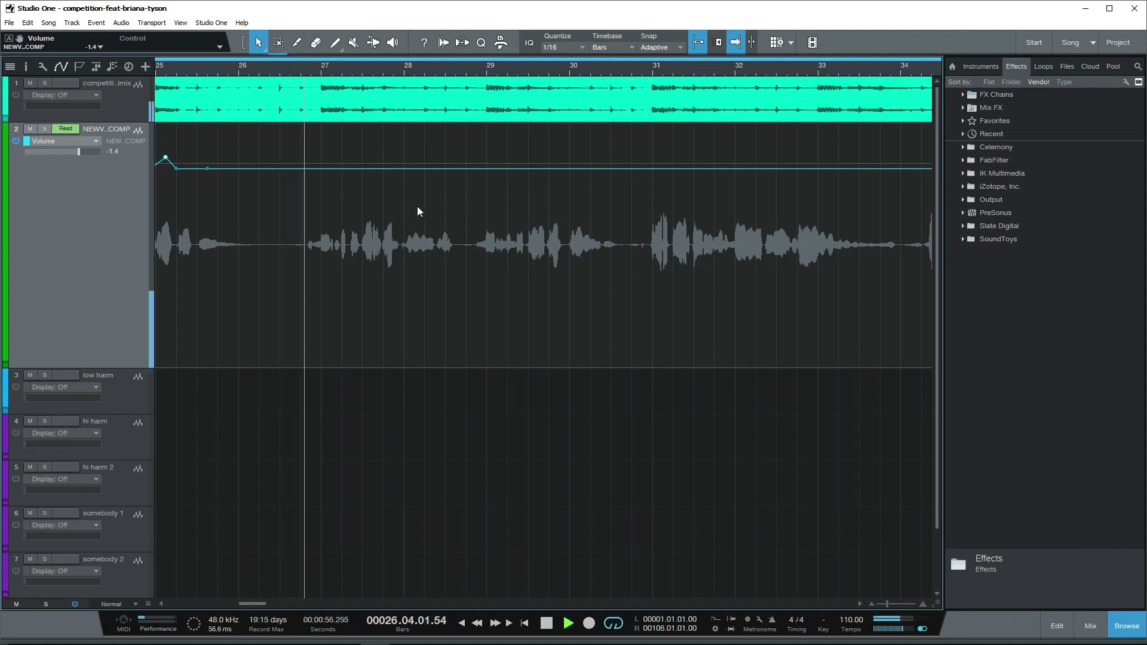
key("w")
left_click(220, 70)
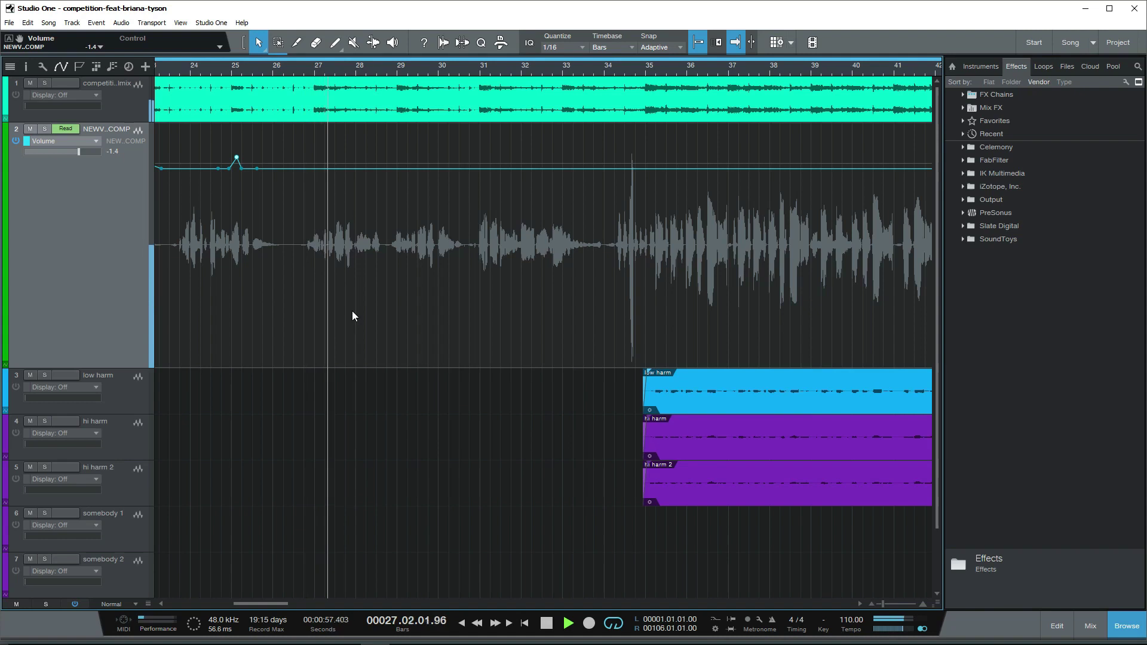
key("space")
left_click(289, 69)
key("space")
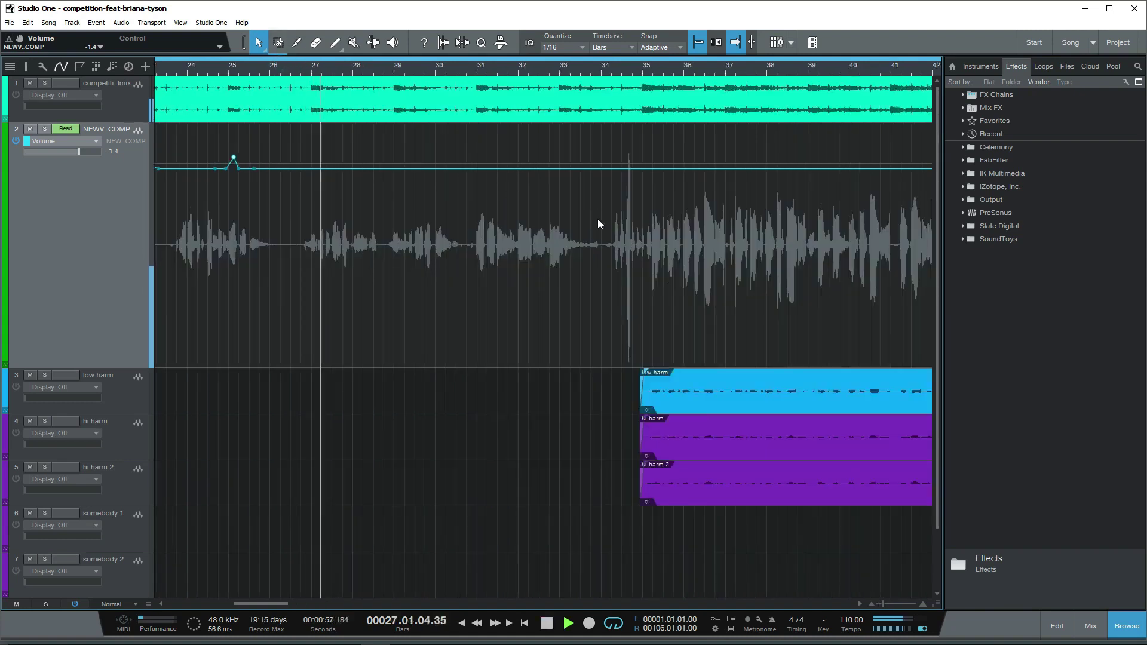
key("e")
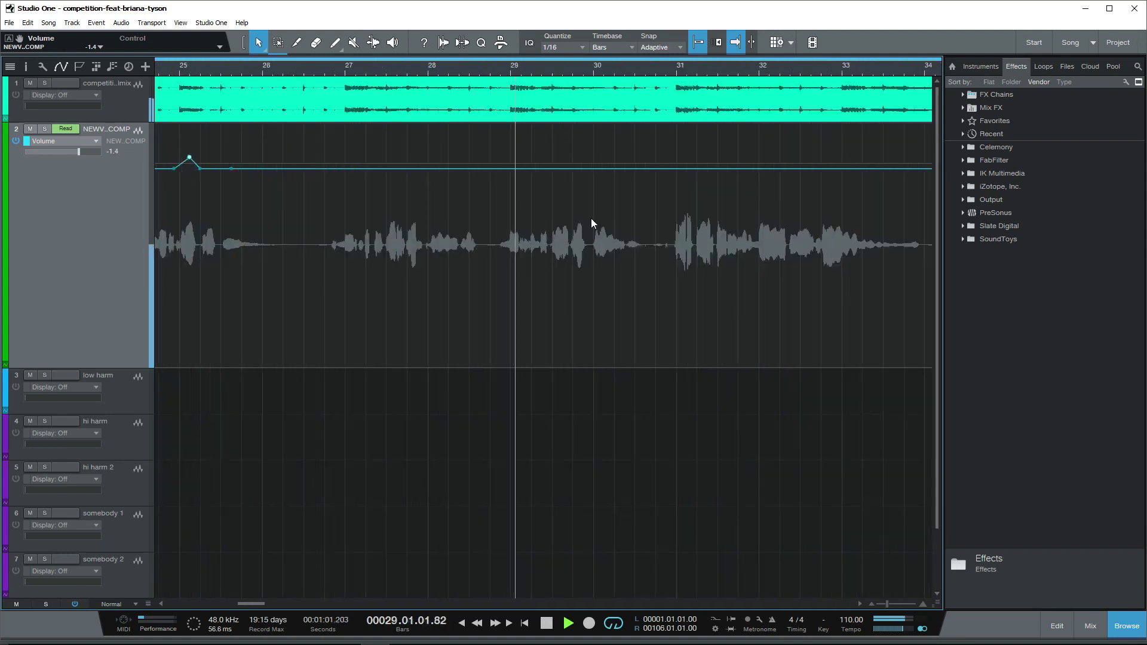
Step: Replay the phrase from about 26.3, and add volume points between about 27.2 and bar 28 to raise that section into a low plateau
key("space")
left_click(309, 69)
key("space")
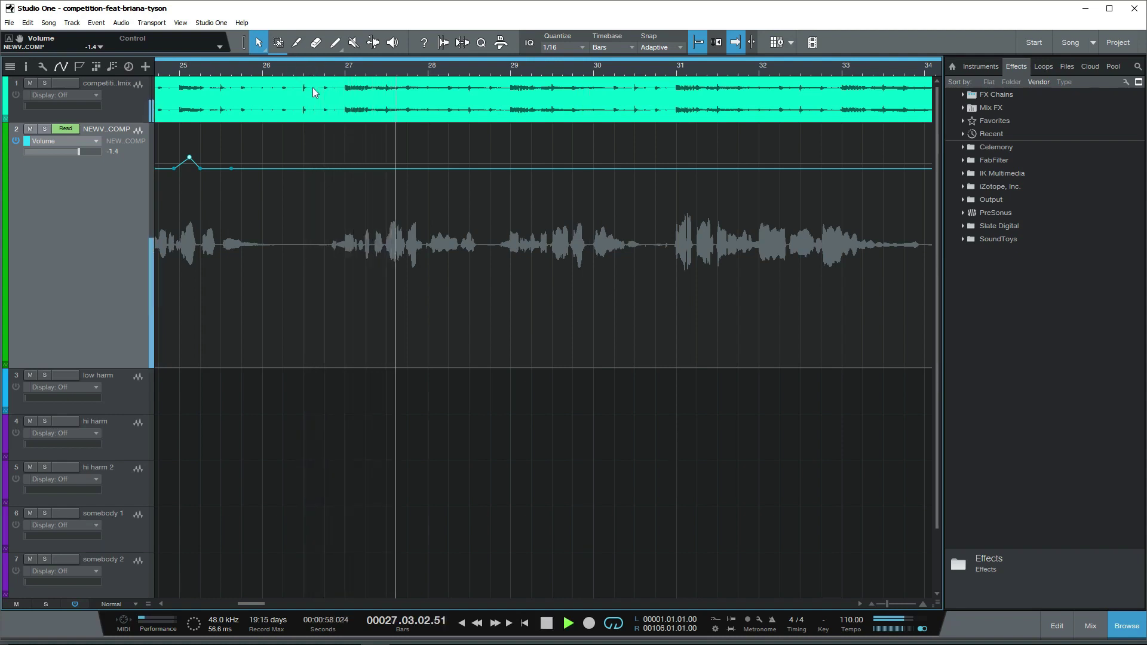
key("space")
left_click(375, 168)
left_click(422, 168)
left_click_drag(412, 169, 385, 168)
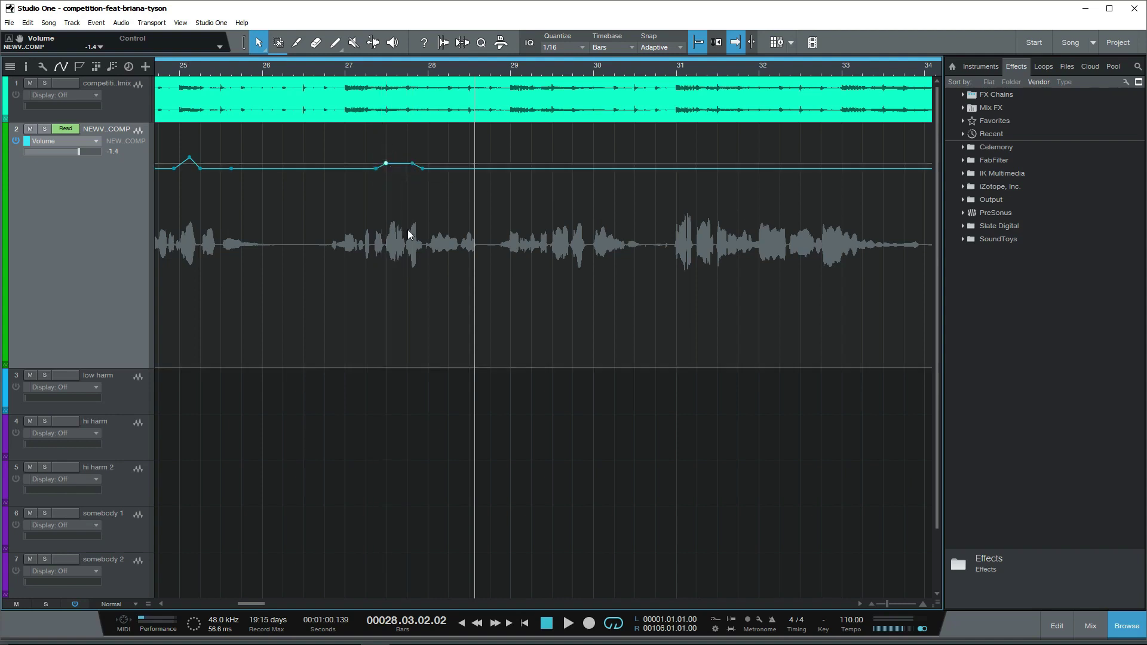
Step: Add volume points at about 26.3, raise the second one slightly at the start of the phrase, and replay from there
left_click(310, 169)
left_click_drag(319, 170, 323, 168)
left_click(298, 68)
key("space")
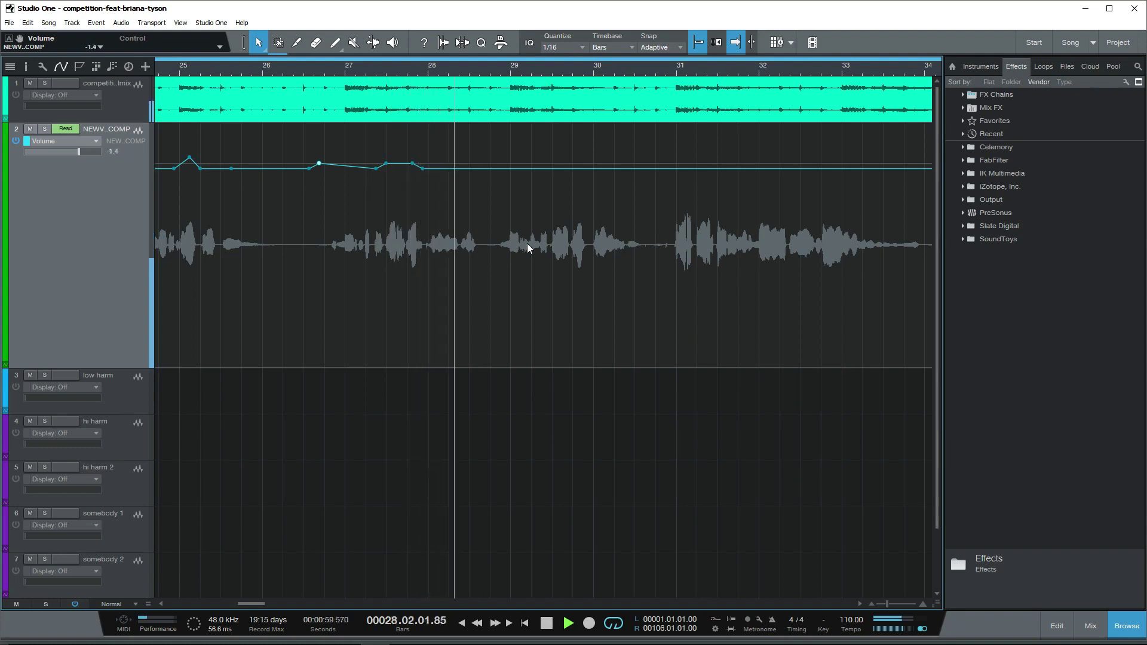
Step: Add volume points around 28.3, raise the end of that phrase into a peak, and replay from just after bar 27
key("space")
left_click(487, 169)
left_click_drag(472, 171, 470, 159)
left_click(360, 74)
key("space")
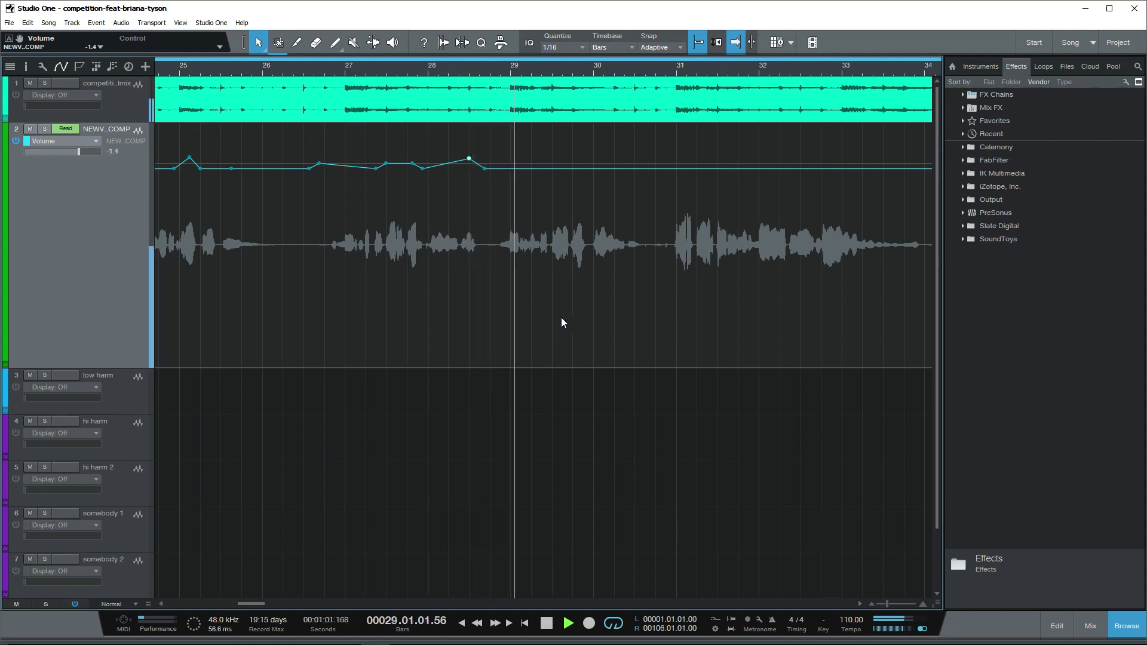
Step: Add volume points around bar 29, raise a peak of about +0.4 dB just after it, and replay from about 28.3
key("space")
left_click(516, 169)
left_click(551, 170)
mouse_move(540, 172)
left_mouse_down()
mouse_move(544, 159)
mouse_move(522, 160)
left_mouse_up()
left_click(474, 68)
key("space")
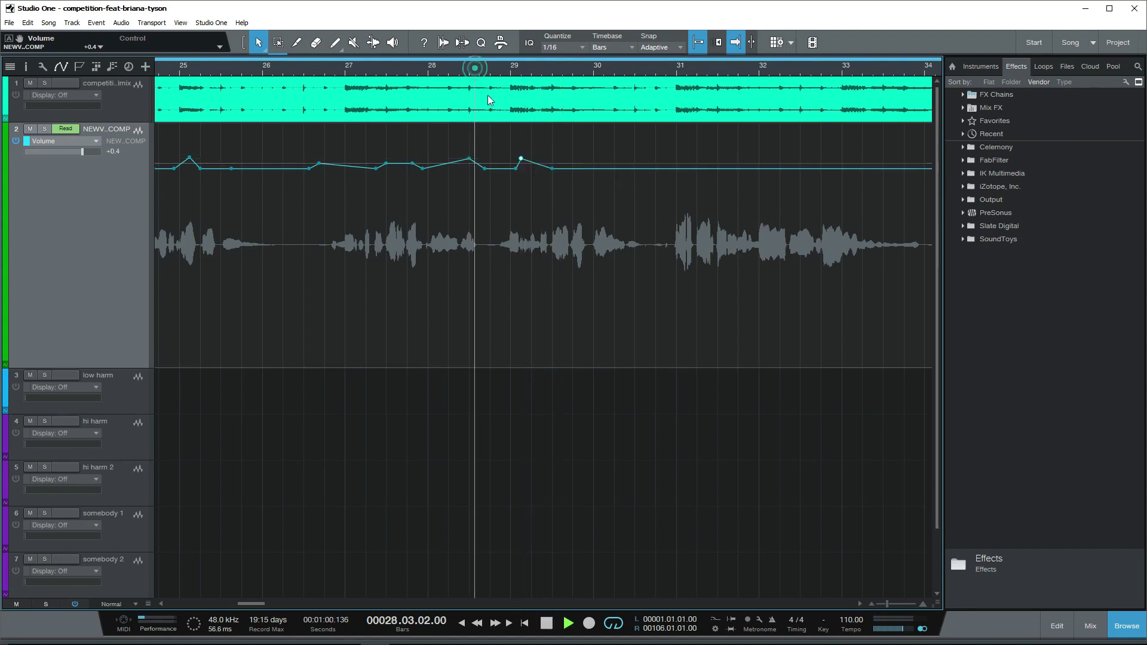
Step: Raise the vocal volume between about 29.3 and 30.4, with about +0.8 dB near 29.4 and a higher peak at about 30.3
key("w")
key("e")
key("e")
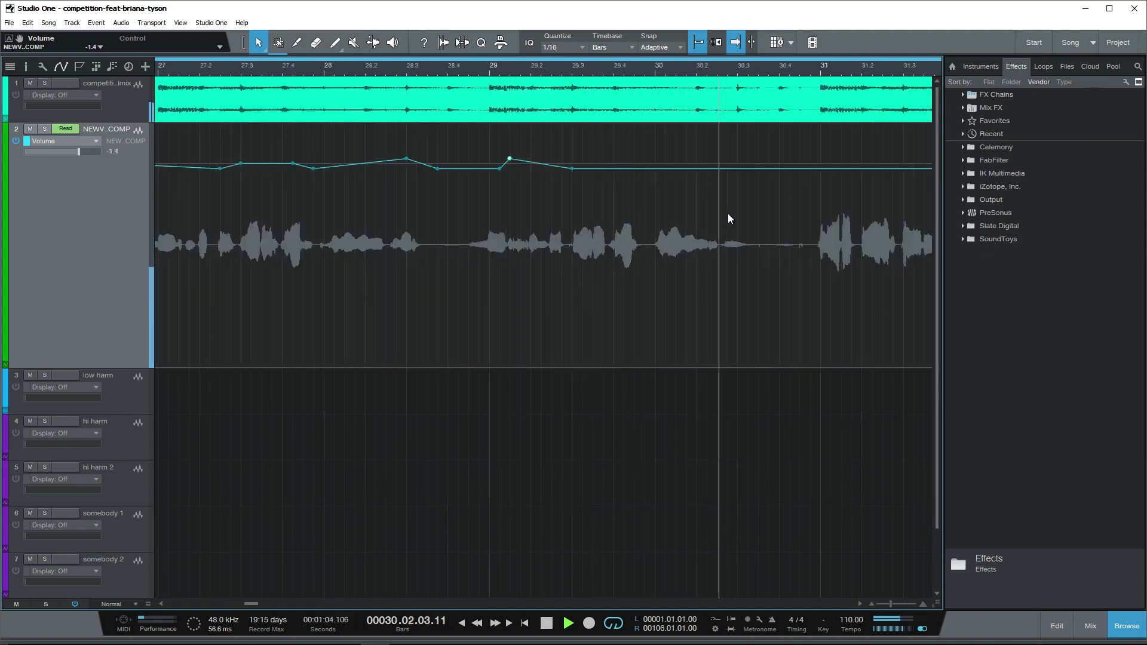
key("space")
left_click_drag(751, 169, 754, 158)
left_click(673, 165)
left_click(634, 159)
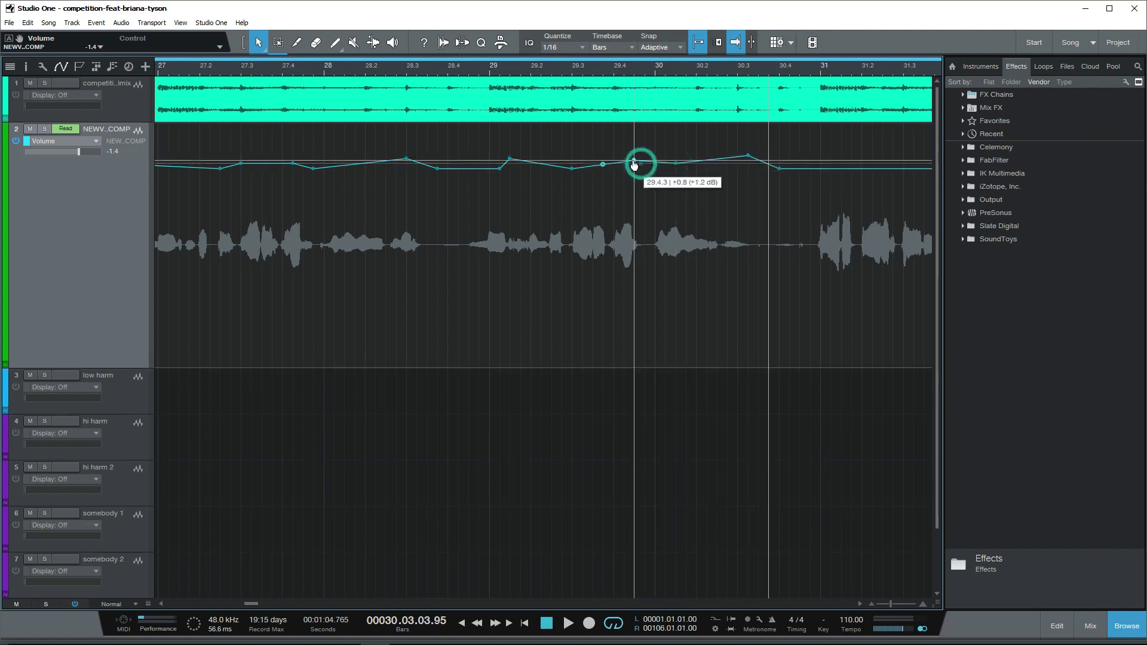
left_click(603, 164)
Step: Play back the raised phrase from bar 29 and show the mixing console while listening on to bar 33
left_click(489, 74)
key("space")
key("w")
key("w")
key("w")
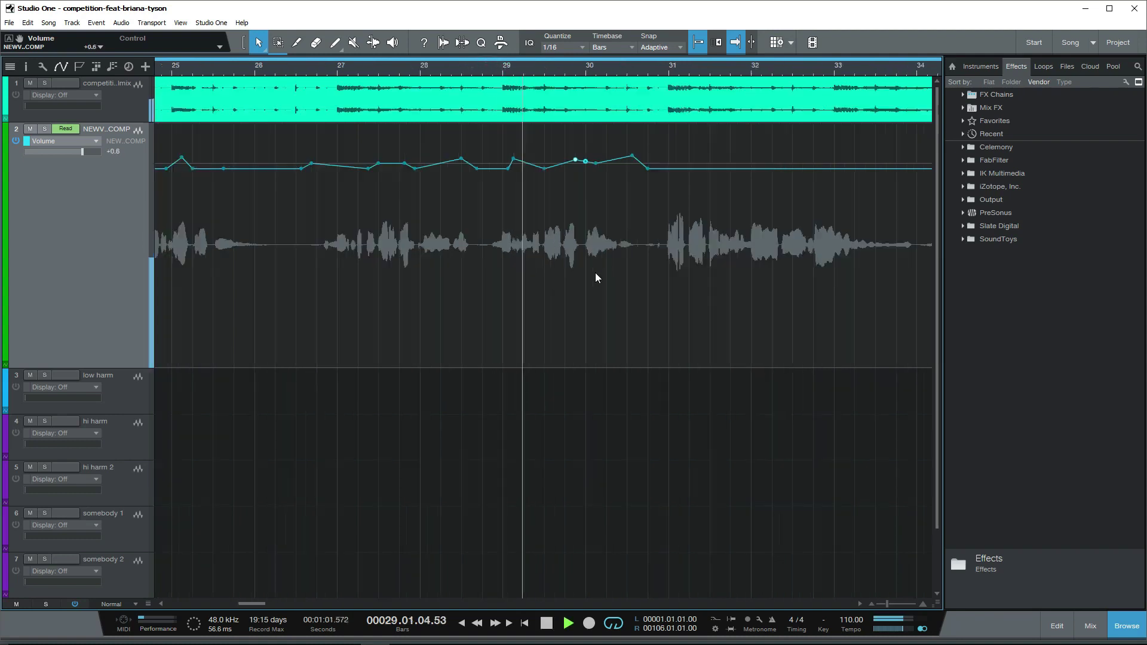
left_click(1090, 625)
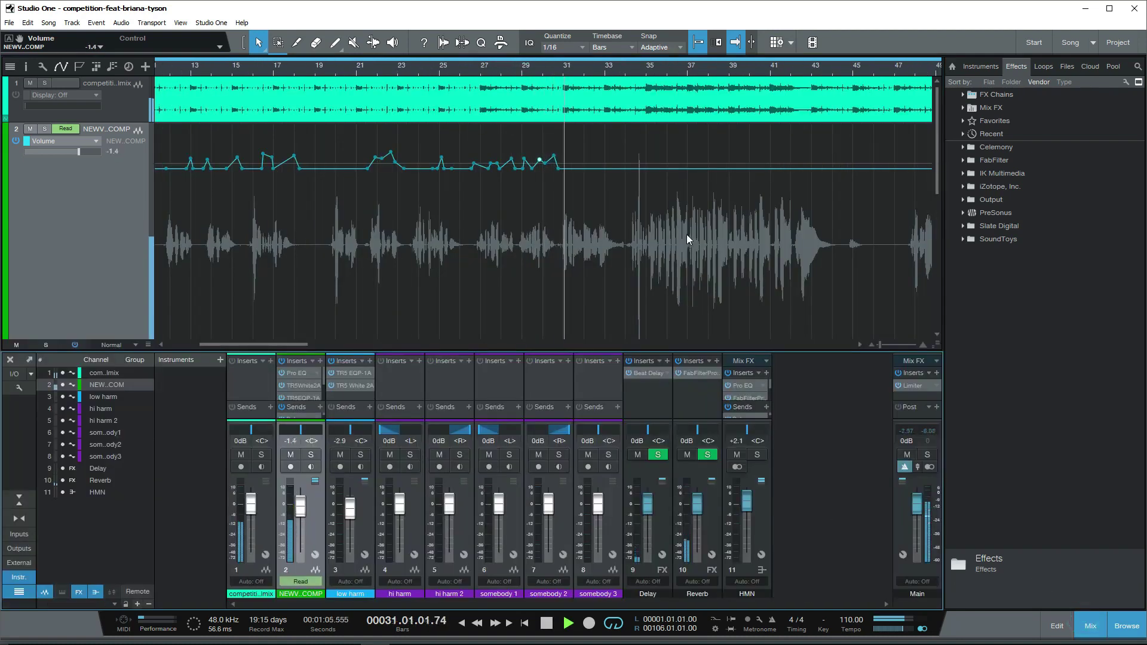
key("e")
key("e")
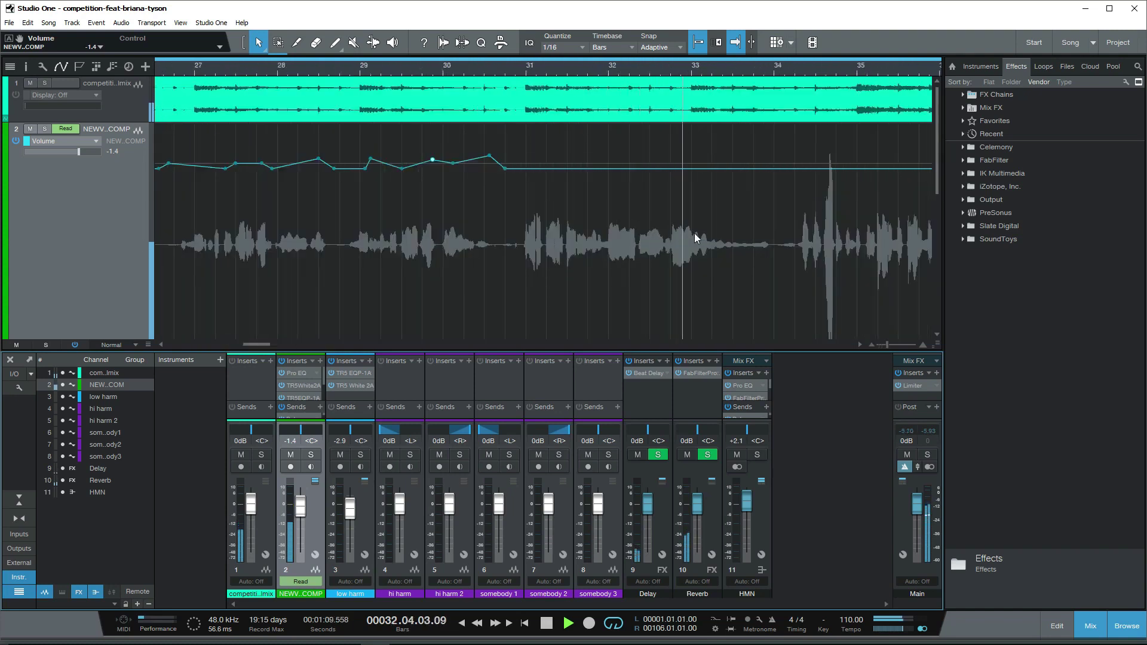
Step: Add volume points between about 31.2 and 33.4, raising the phrase into a plateau that starts at about +1.1 dB
left_click(763, 171)
key("space")
left_click_drag(760, 172, 759, 159)
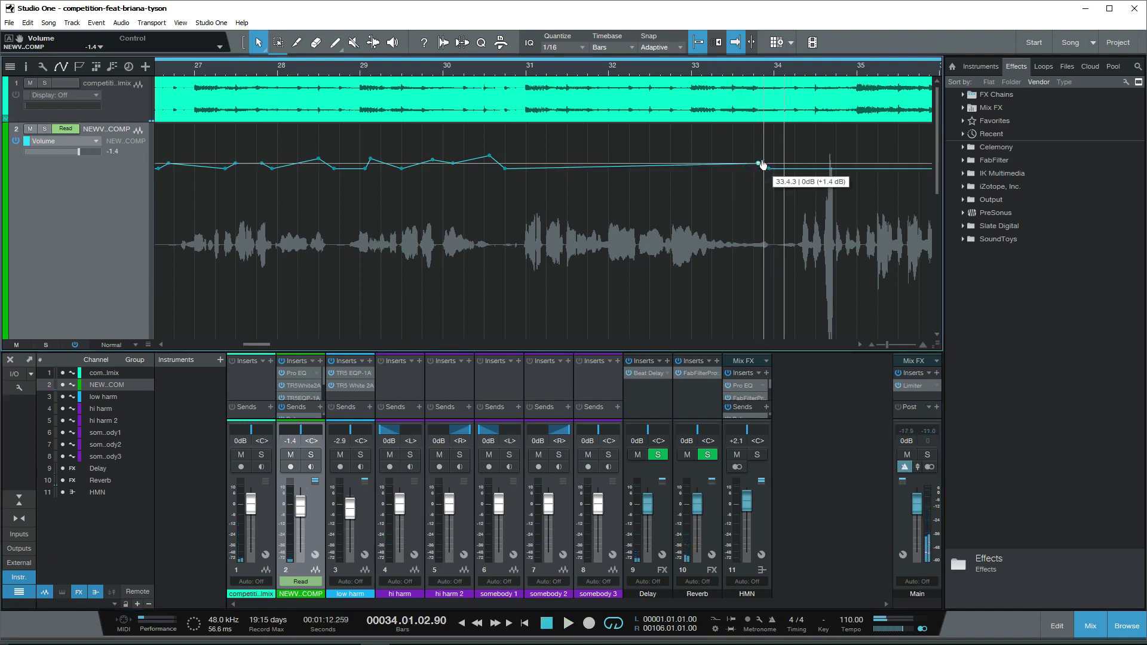
left_click_drag(553, 170, 551, 160)
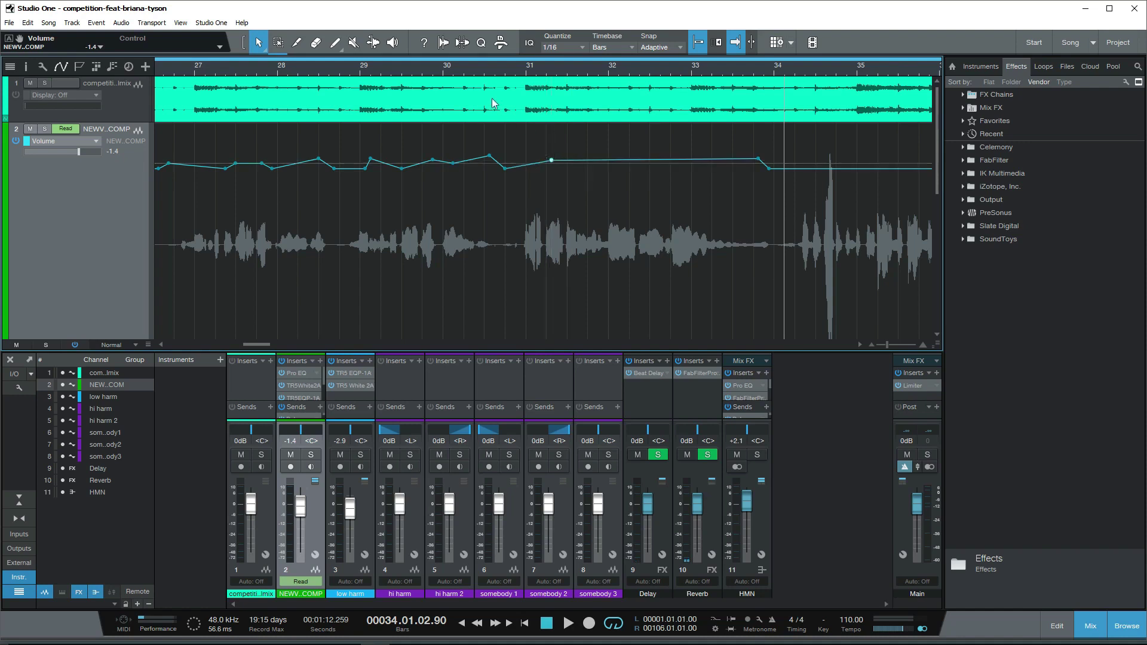
Step: Replay from about 30.3 through bar 33 to check the raised plateau against the music
left_click(486, 72)
key("space")
key("w")
key("w")
key("w")
key("e")
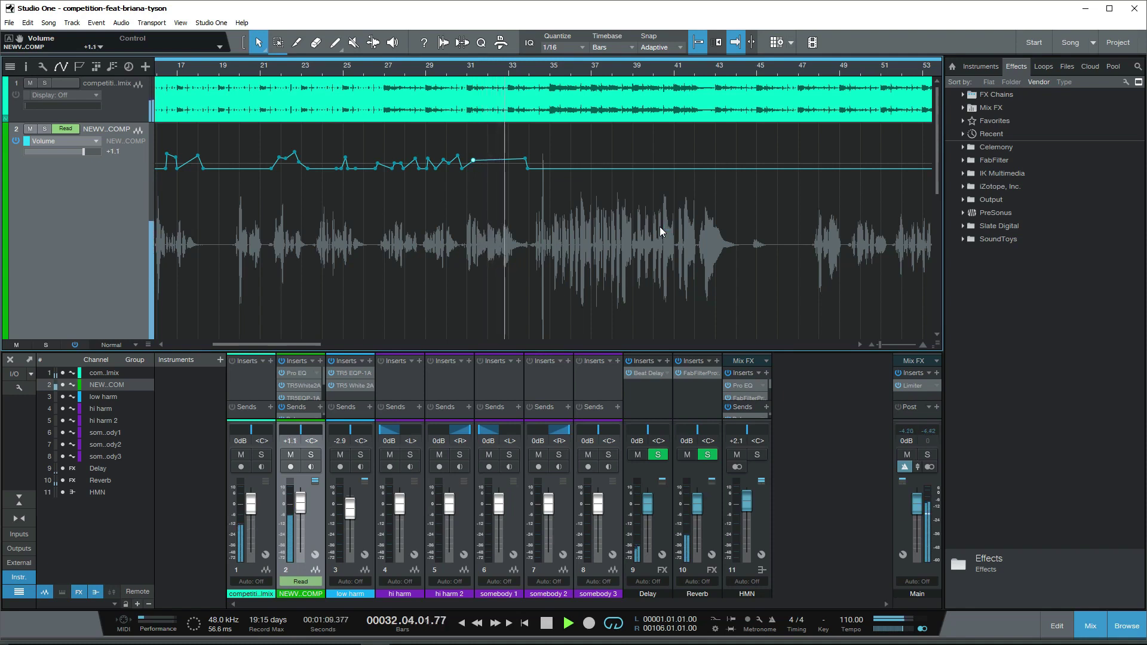
Step: Listen on through the louder vocal section to bar 48, comparing the waveform levels for the next phrase needing volume
left_click(128, 94)
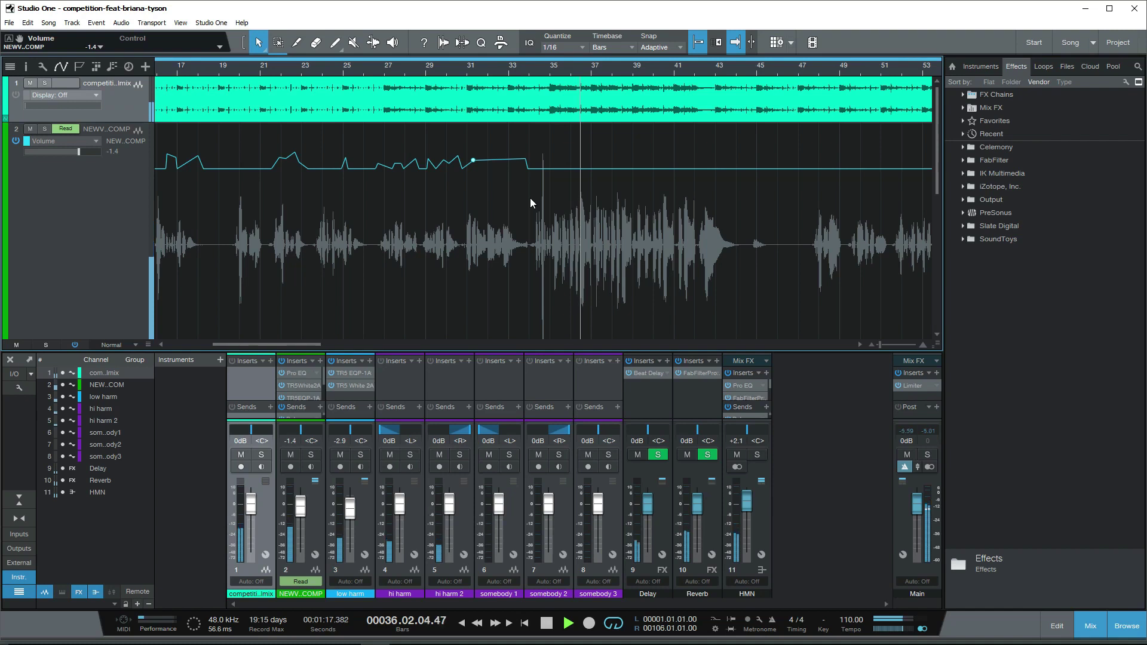
key("w")
key("w")
key("e")
key("w")
key("w")
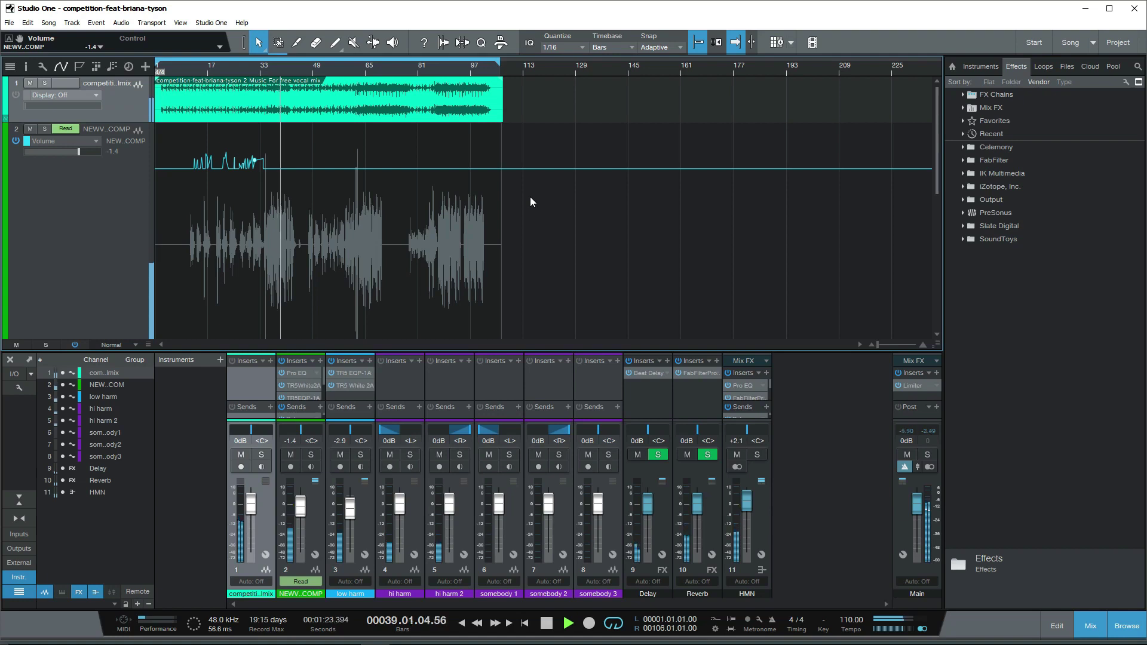
key("e")
key("e")
key("e")
key("e")
key("e")
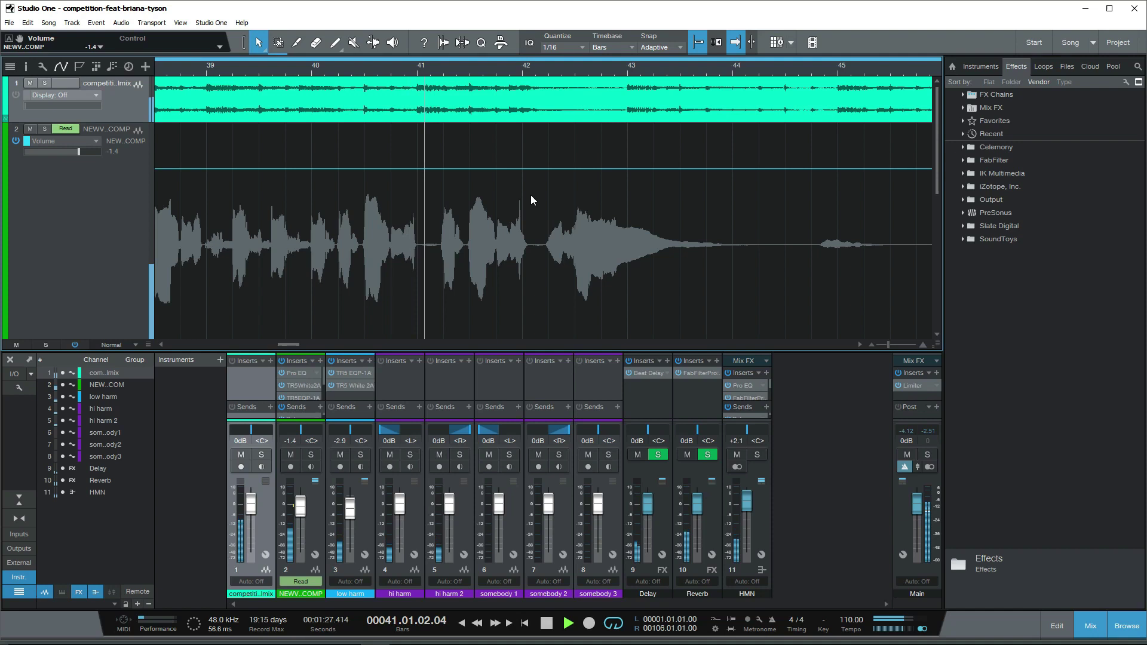
key("w")
key("w")
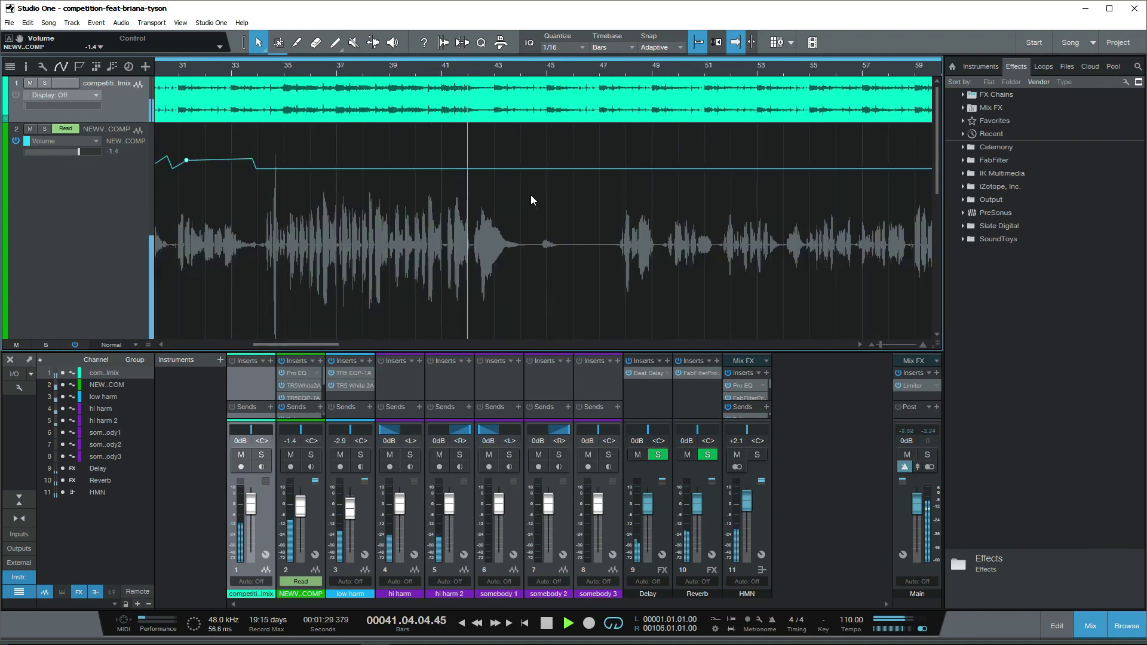
key("w")
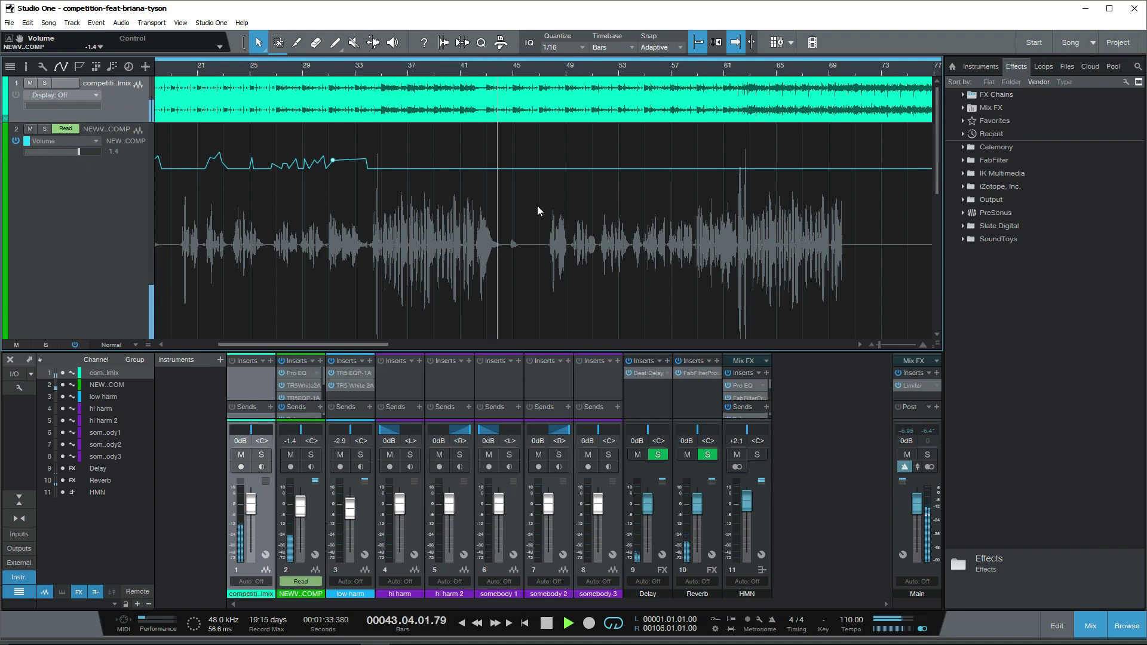
key("e")
key("e")
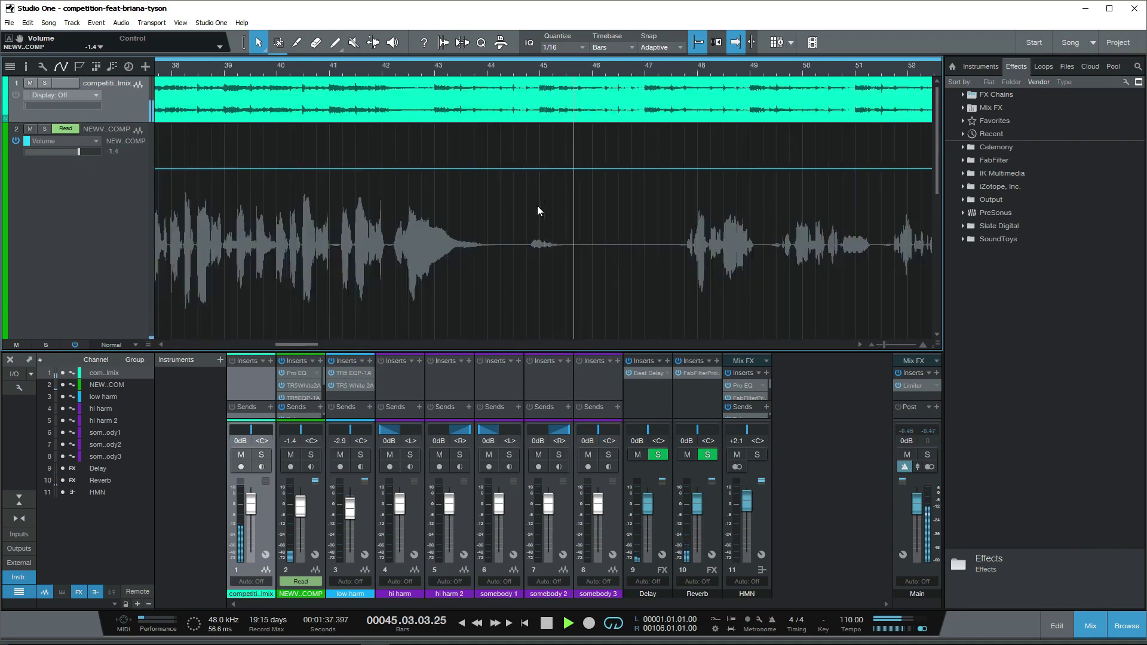
key("w")
key("w")
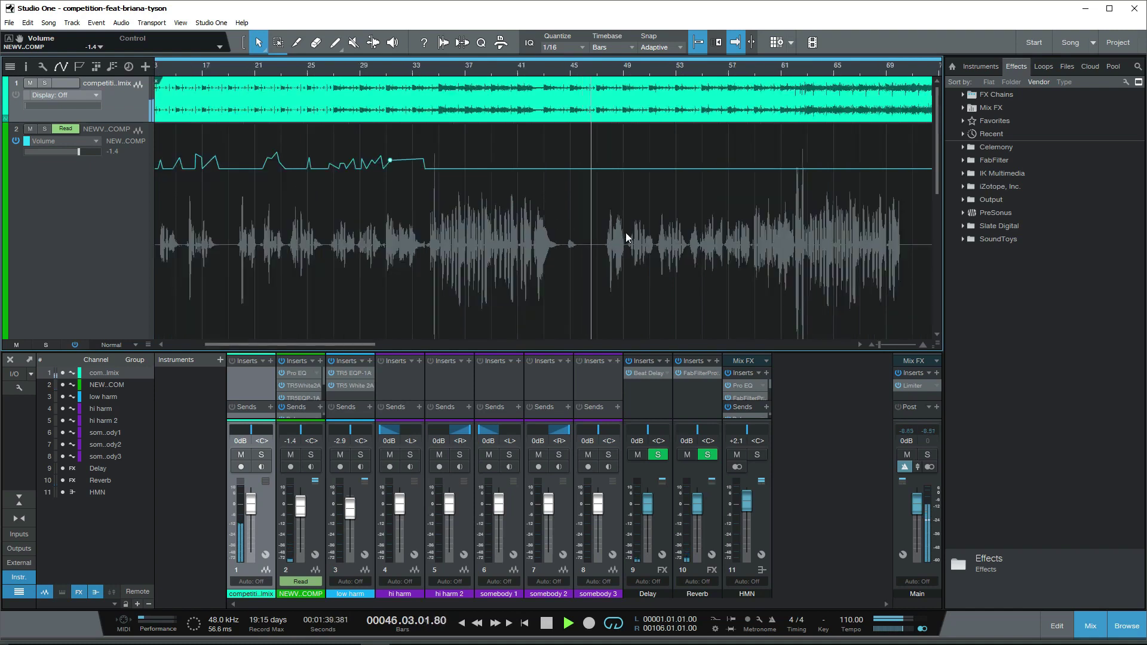
scroll(654, 242, "right", 2)
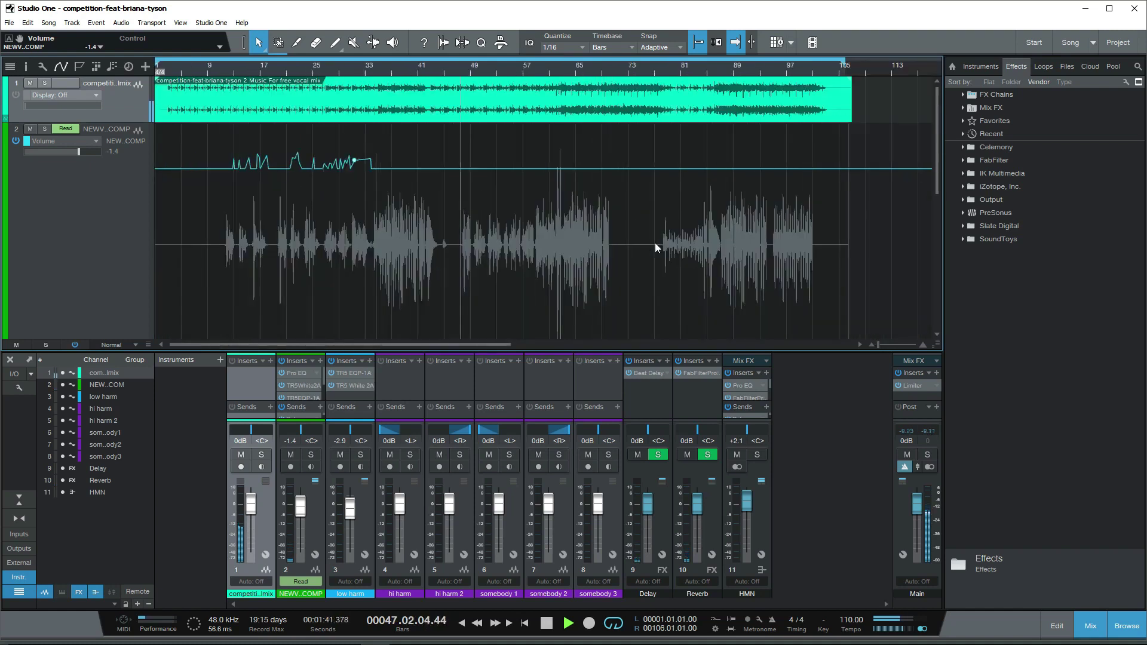
key("e")
key("e")
key("e")
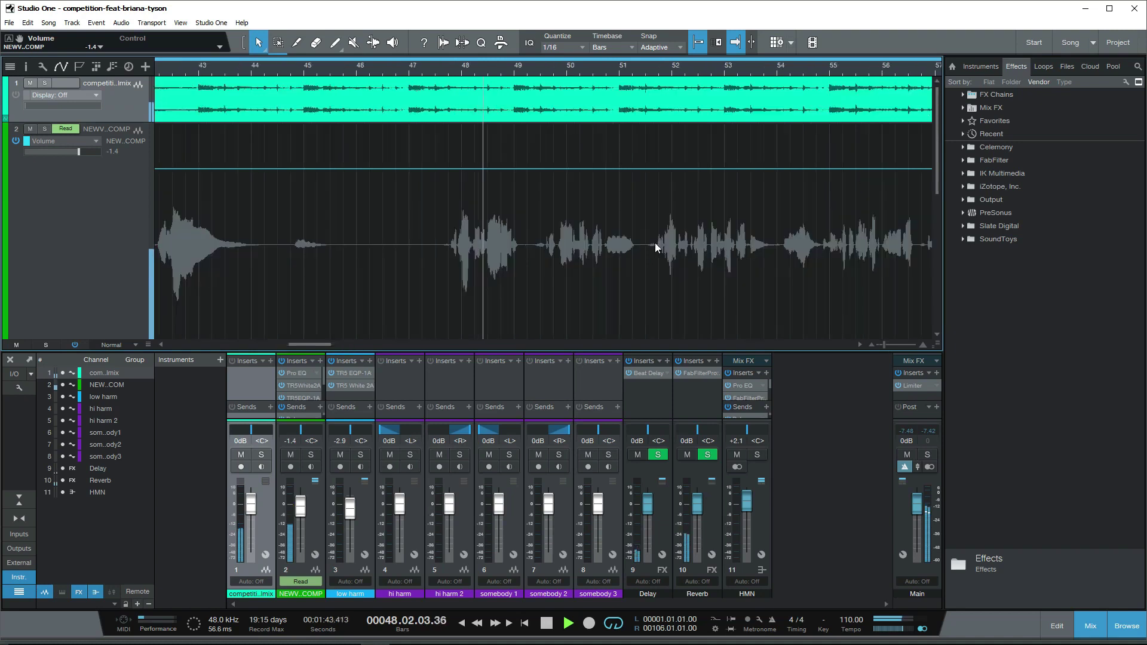
Step: Add volume points from about 47.3 to 49.1, shaping peaks near bars 48 and 49 with a 0 dB stretch between them
key("space")
left_click_drag(390, 71, 315, 87)
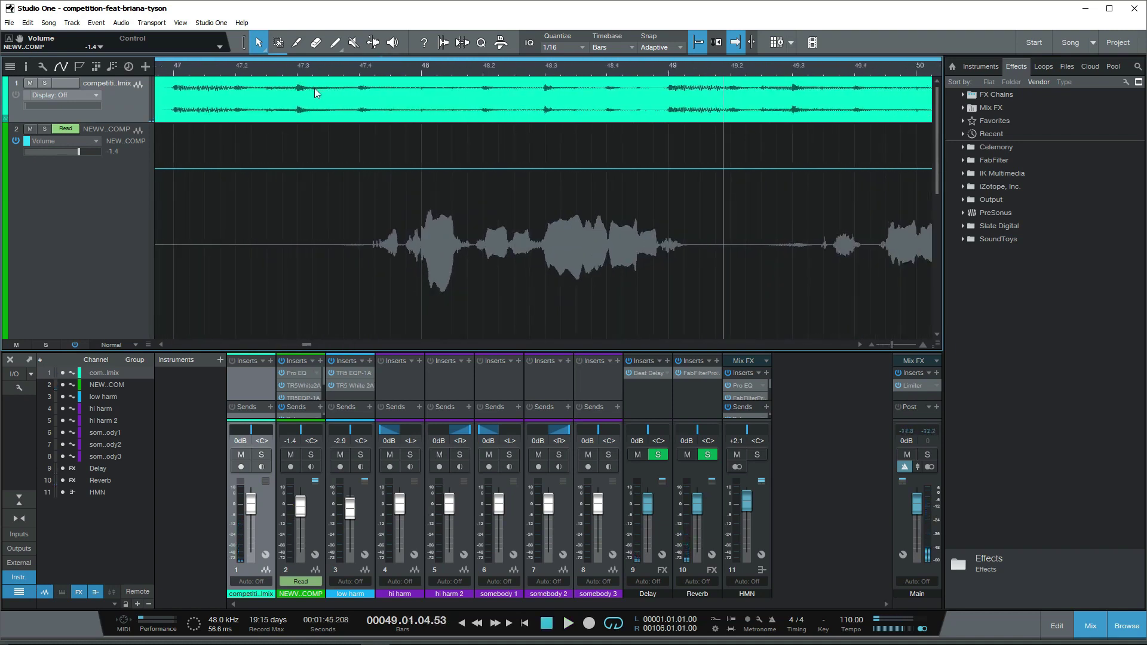
left_click(349, 170)
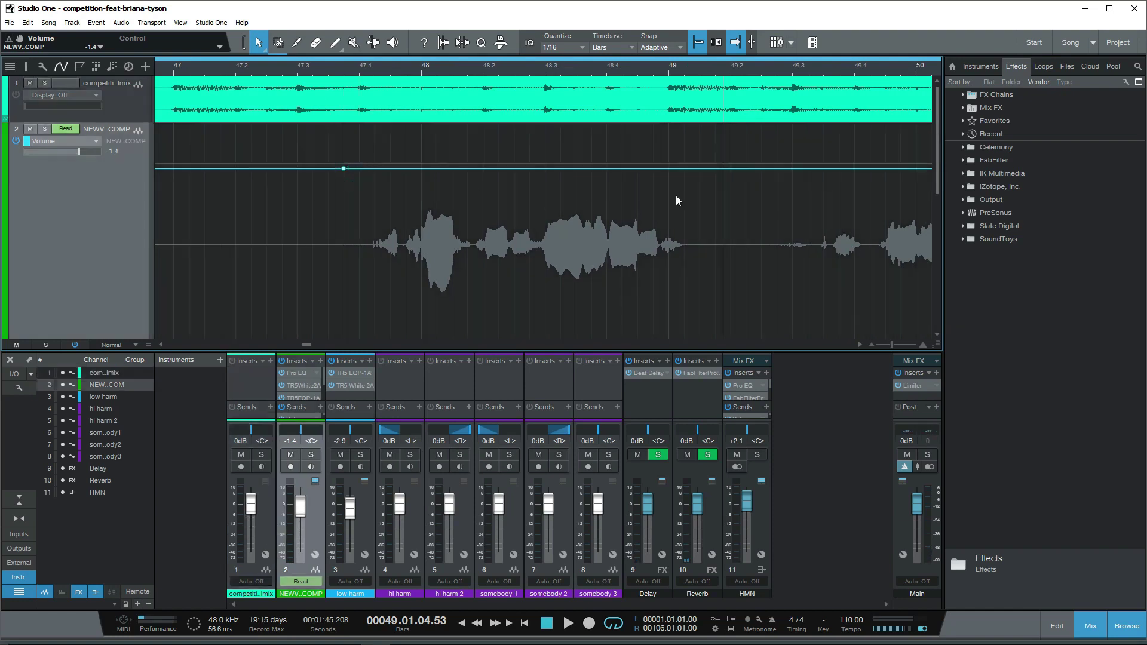
left_click(714, 169)
left_click_drag(455, 170, 483, 163)
left_click_drag(671, 172, 680, 156)
left_click_drag(599, 160, 599, 169)
Step: Replay from about 47.3 into bar 50 to check the two peaks and hear the following phrase
left_click(313, 67)
key("space")
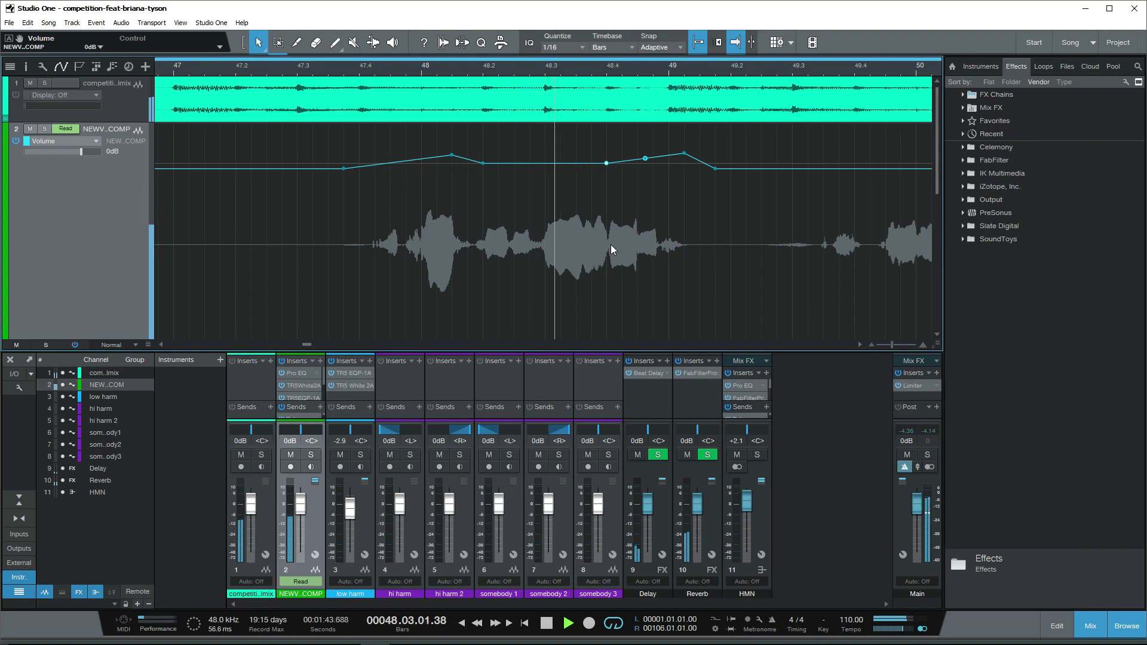
key("w")
key("w")
key("w")
key("w")
key("w")
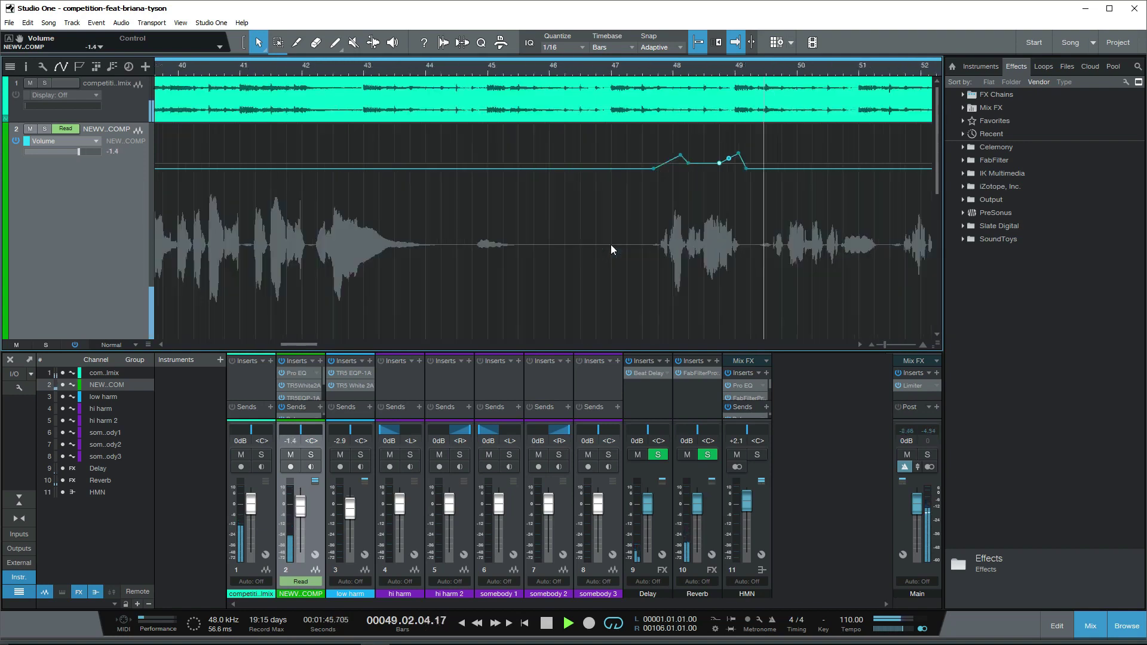
key("e")
key("e")
key("e")
key("e")
key("e")
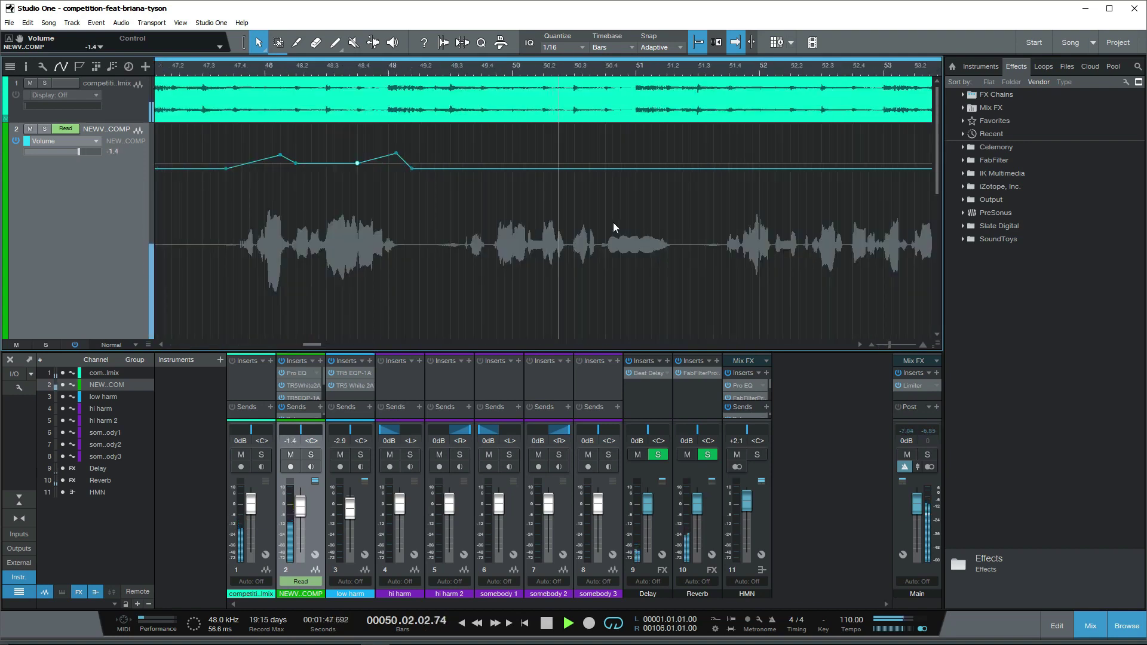
Step: Add volume points from about 49.2 to 51.2, lifting the phrase slightly and raising its ending just after bar 51 into a peak
left_click(419, 70)
key("space")
left_click_drag(435, 168, 435, 165)
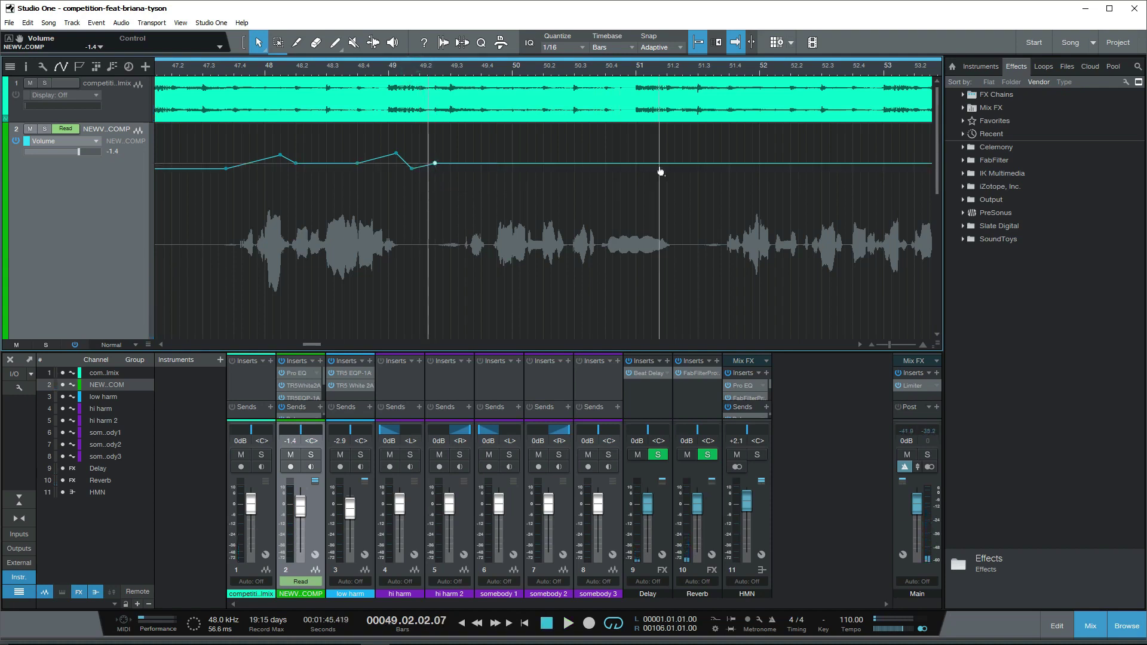
left_click(674, 169)
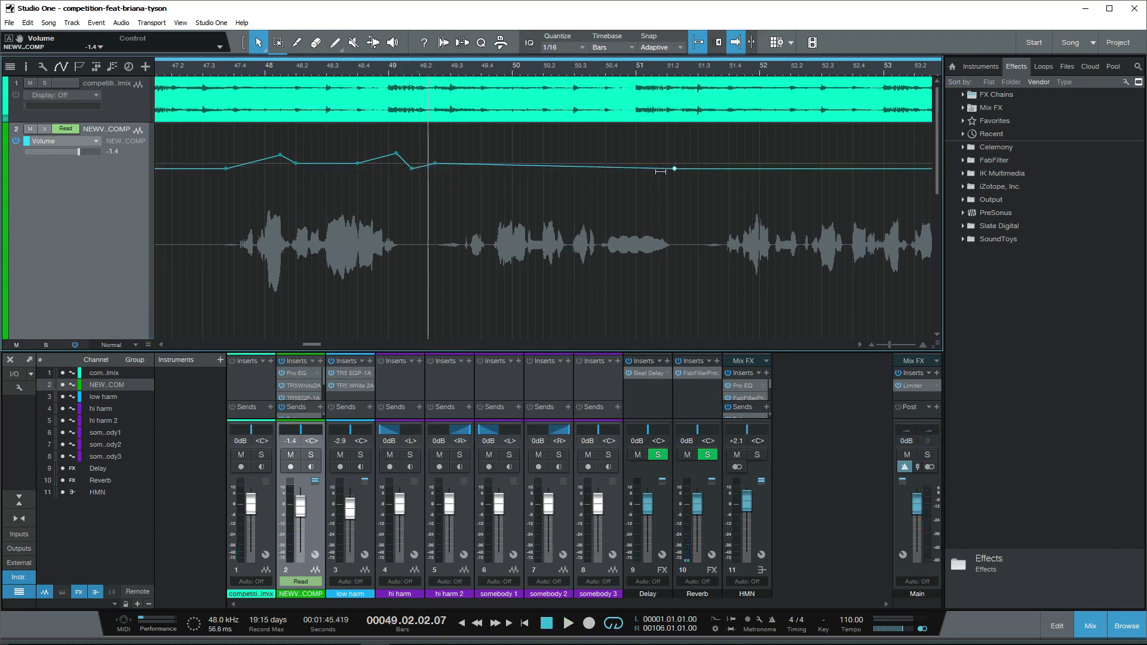
left_click_drag(664, 172, 675, 176)
left_click_drag(607, 159, 606, 167)
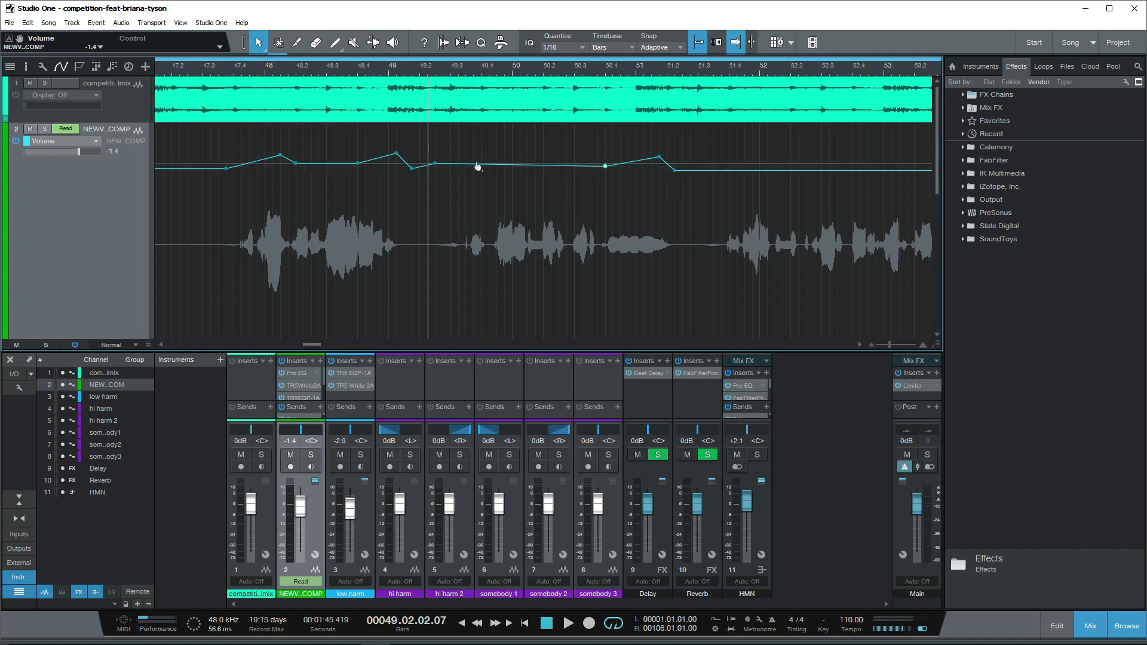
left_click(435, 163)
Step: Replay from about 47.3 through bar 53 to check both adjusted phrases and hear the next one
left_click(227, 75)
key("space")
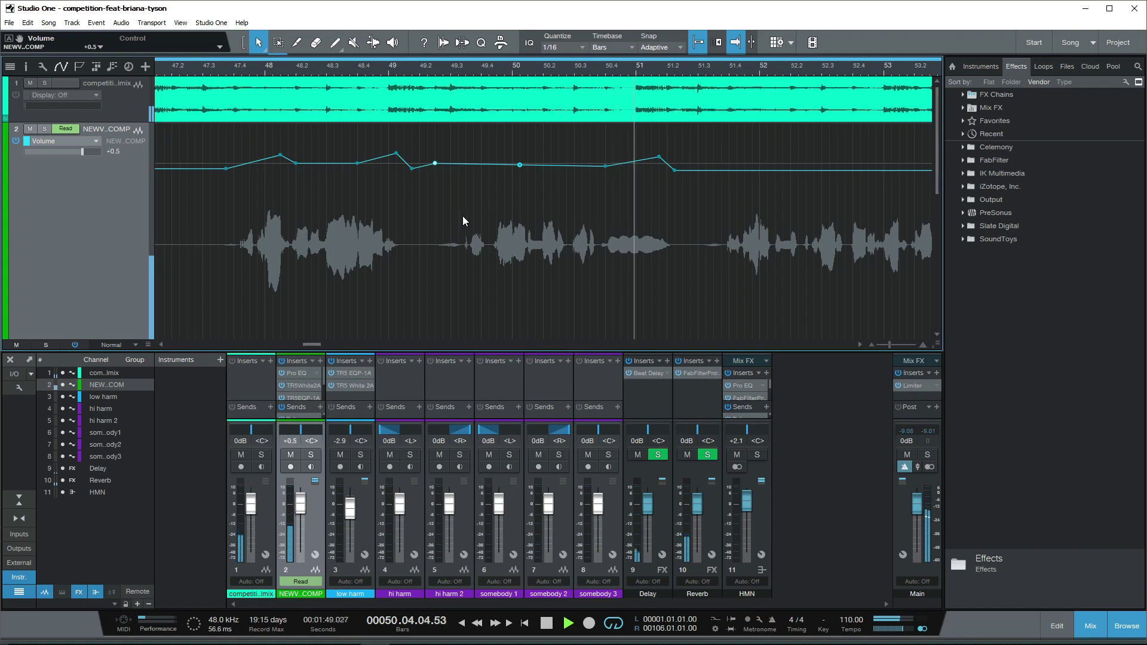
key("w")
key("w")
key("w")
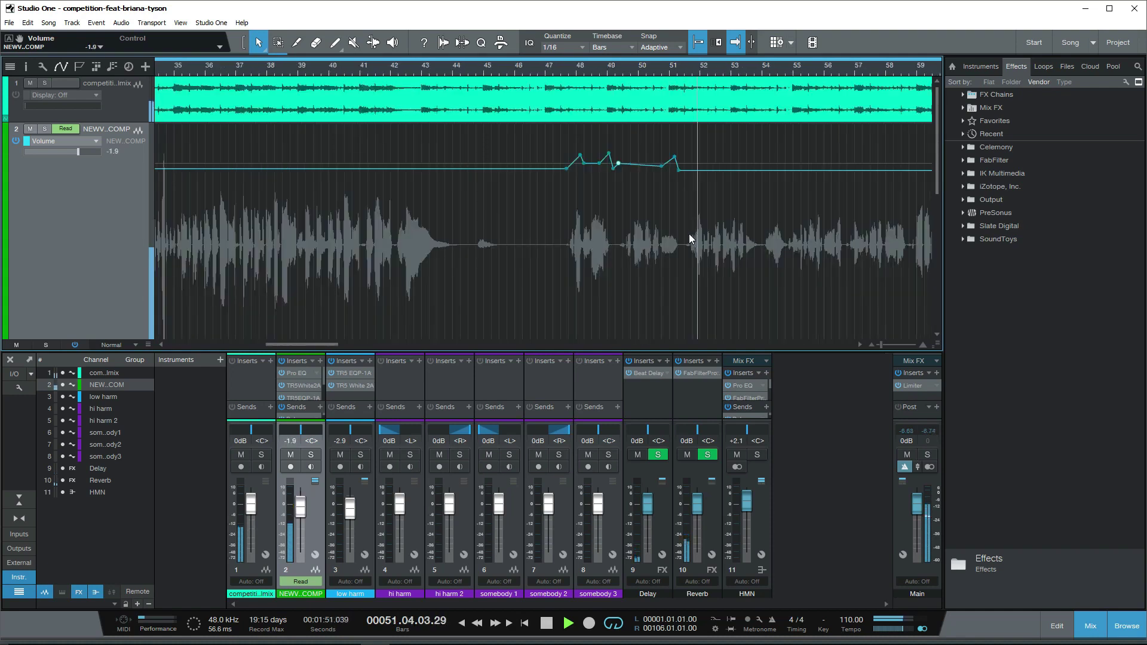
key("e")
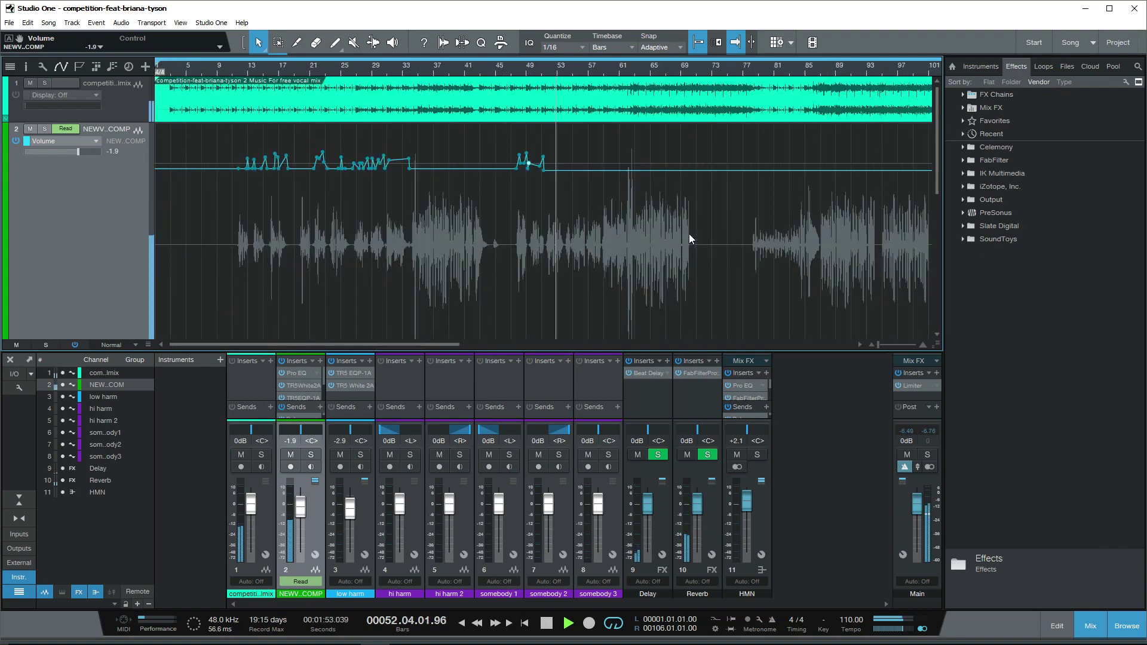
key("e")
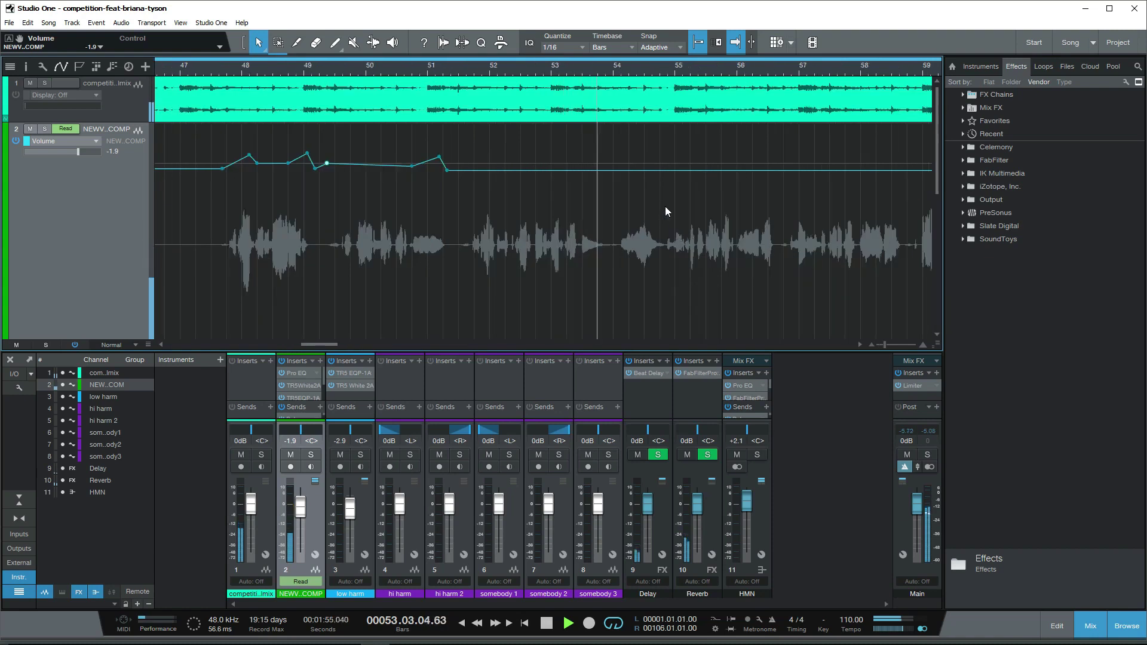
Step: Replay the phrase from bar 51 to bar 54 repeatedly for words needing more volume, and stop playback there
left_click(472, 85)
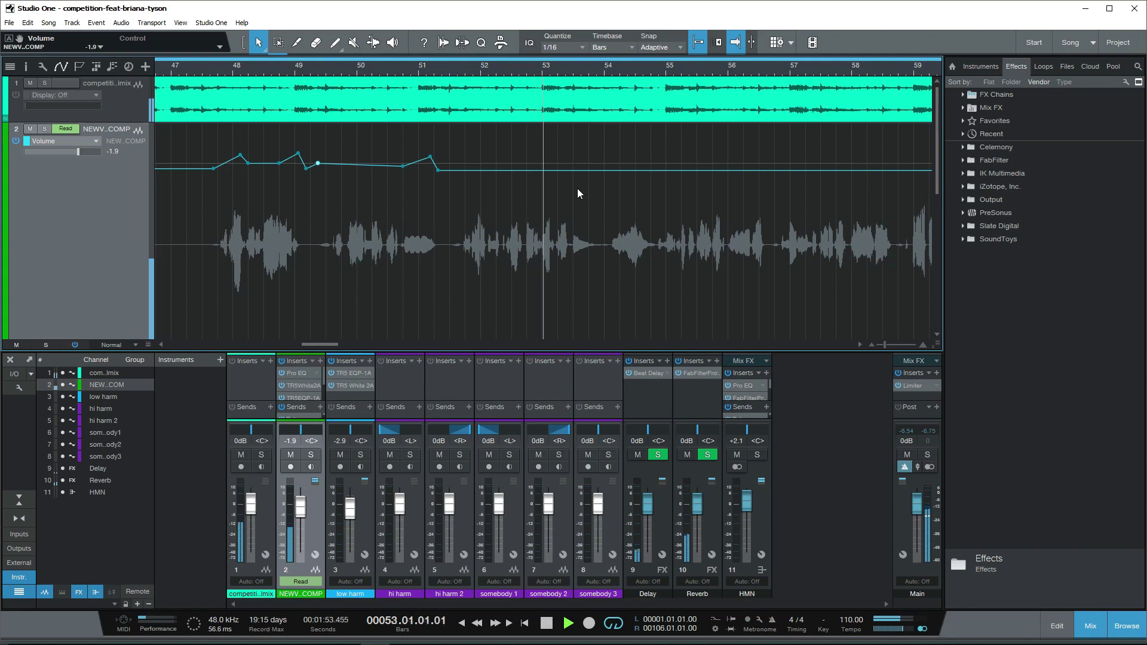
left_click(447, 69)
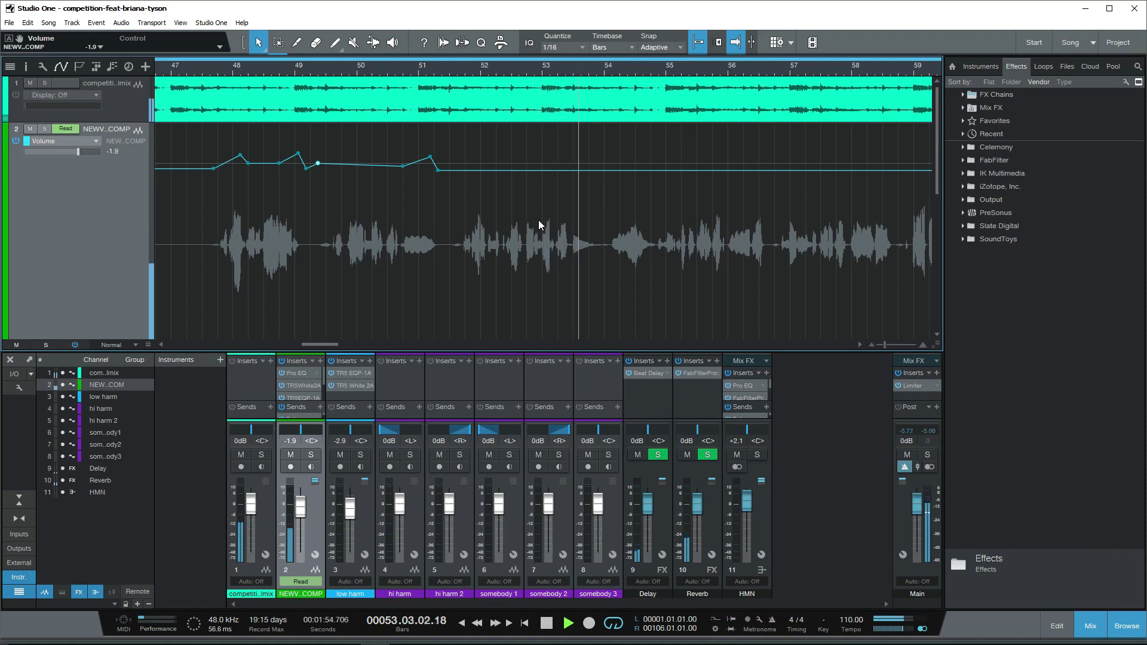
key("space")
key("e")
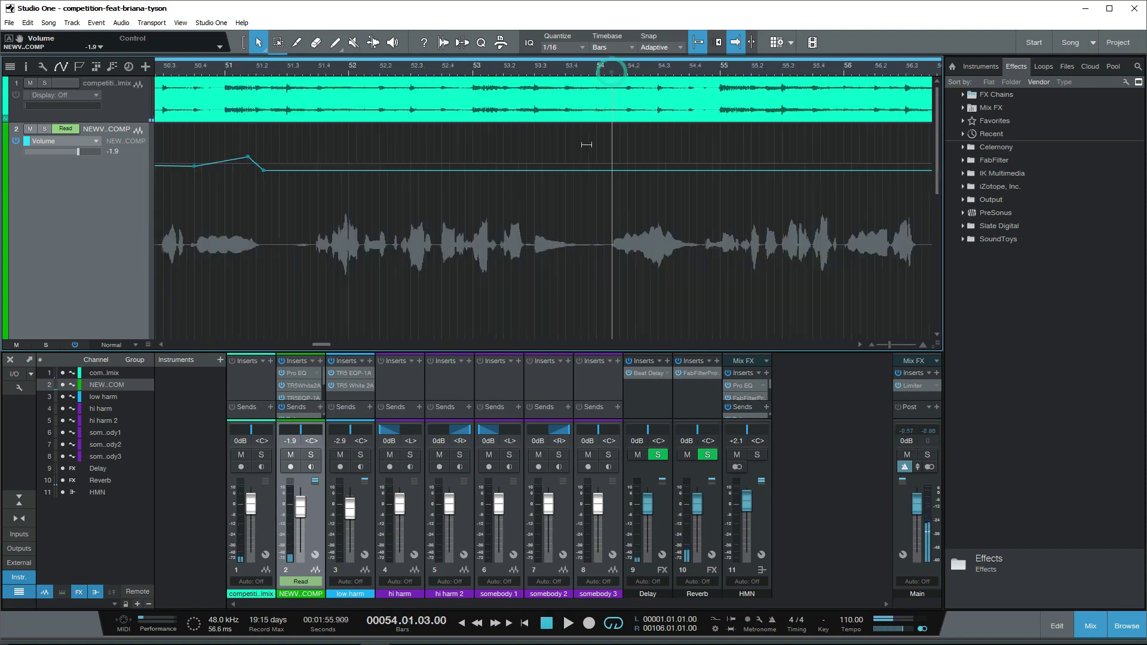
Step: Add volume points from about 53.2 to bar 54, raising the phrase ending near 53.3 to about 0 dB
left_click(595, 171)
left_click(526, 170)
left_click(535, 170)
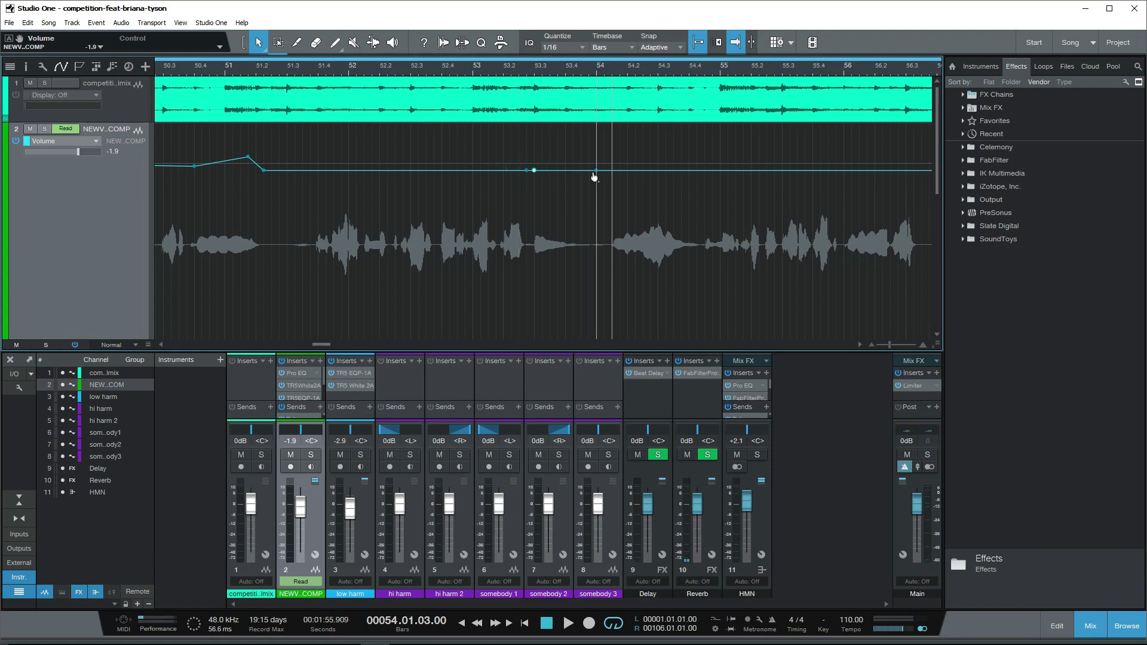
left_click_drag(536, 172, 534, 164)
Step: Replay from about 51.3 into bar 56 to check the raised ending and hear the next phrase, and stop playback
left_click(301, 72)
key("space")
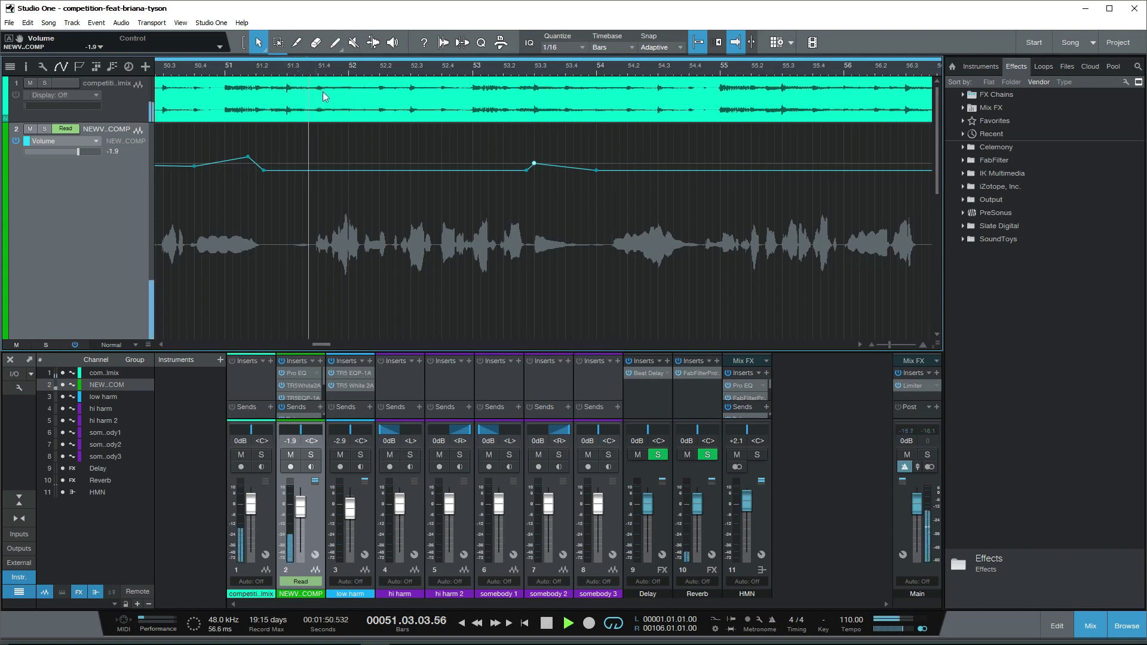
left_click_drag(321, 345, 332, 343)
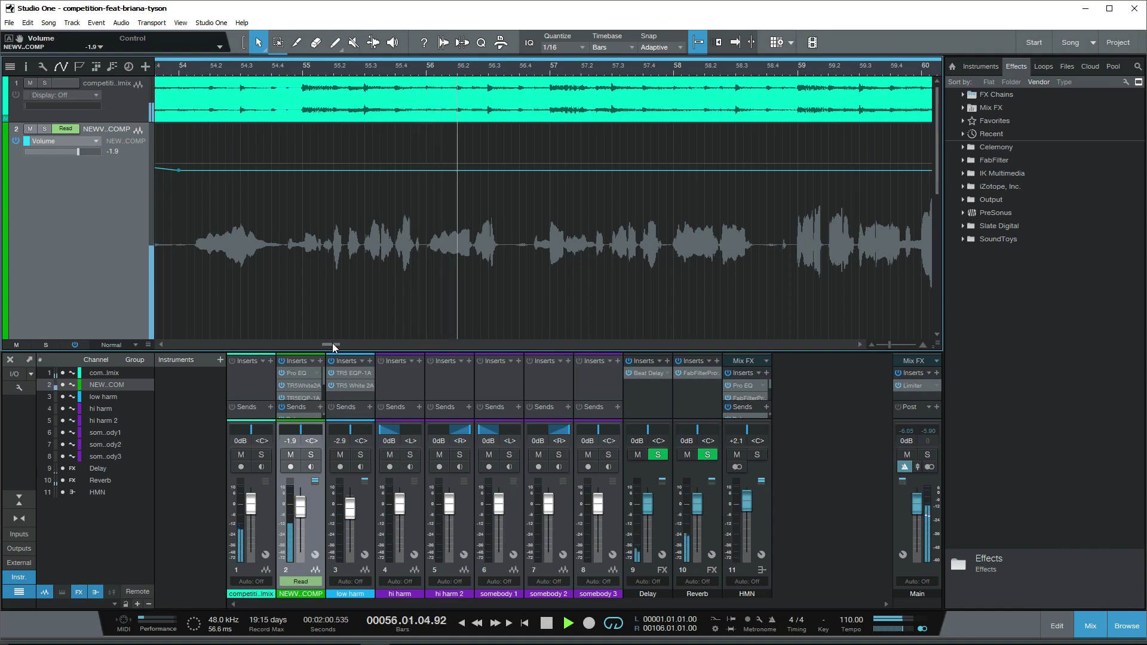
key("f")
key("space")
Step: Replay the words from about 54.4 repeatedly to judge where they need more volume, and stop playback
left_click(272, 70)
key("space")
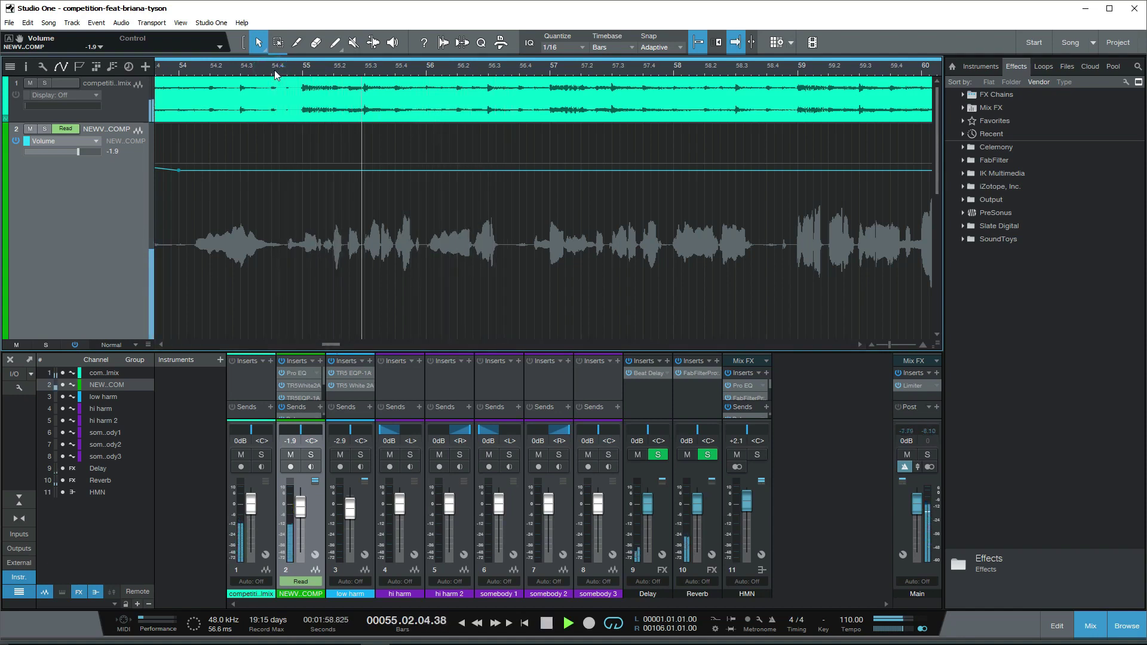
left_click(275, 72)
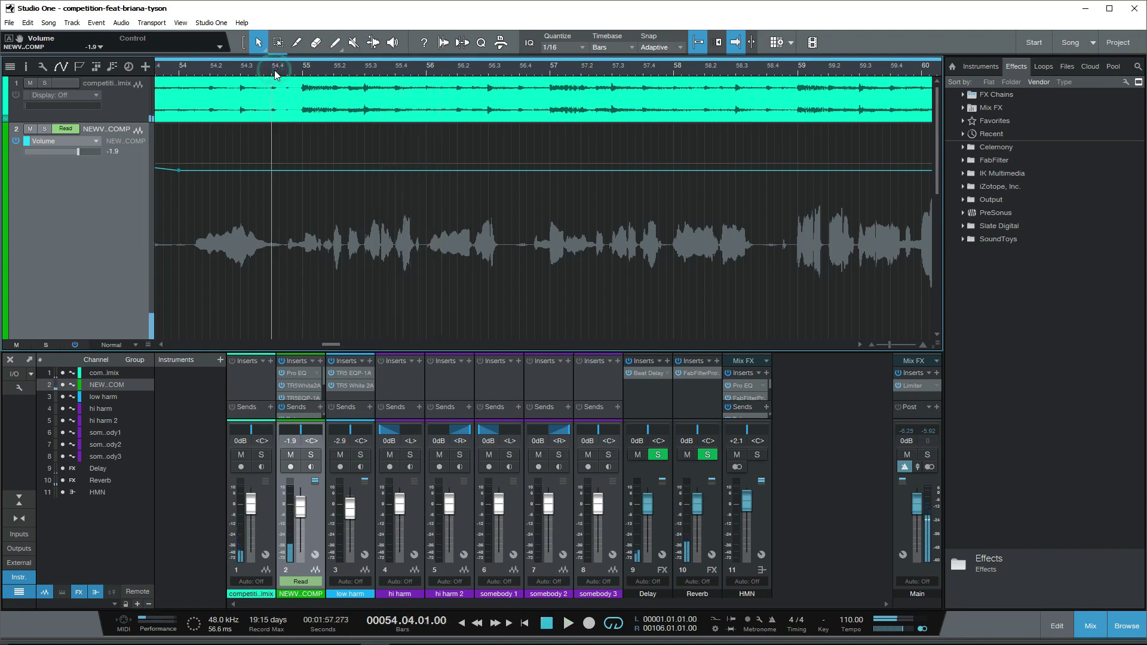
key("space")
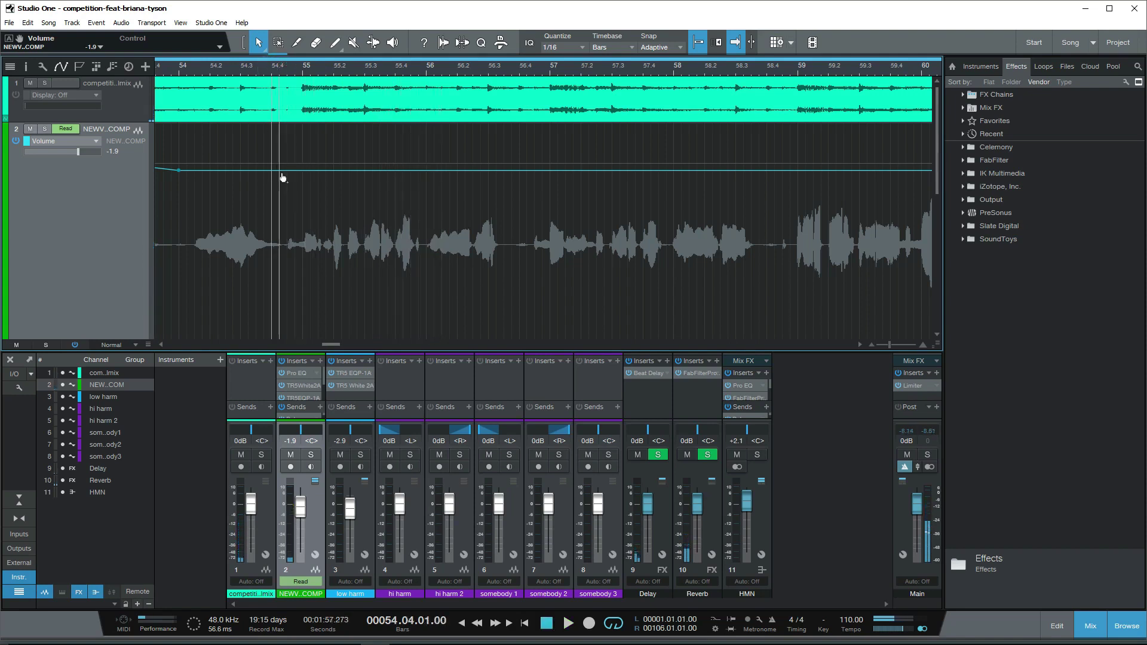
Step: Lift the volume to about 0 dB at about 54.4 and again in a small peak near 55.4, and play the result
left_click_drag(280, 171, 282, 163)
left_click_drag(389, 171, 397, 164)
key("space")
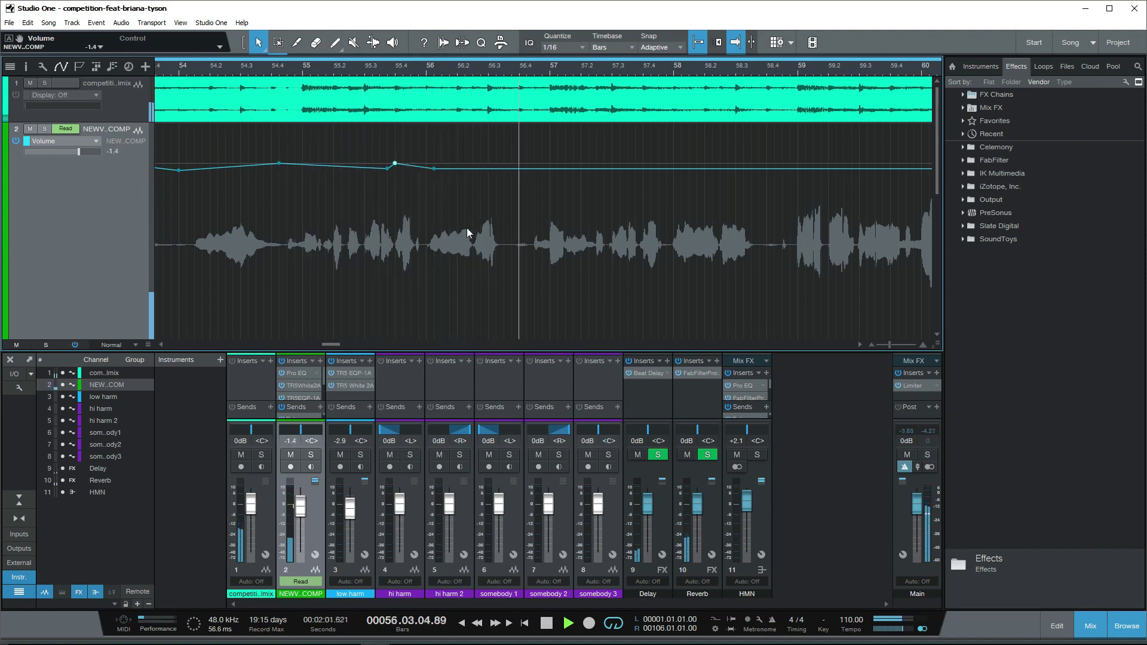
Step: Replay the phrase from about 56.4, stop after it, and raise its ending near 58.3 to 0 dB
key("w")
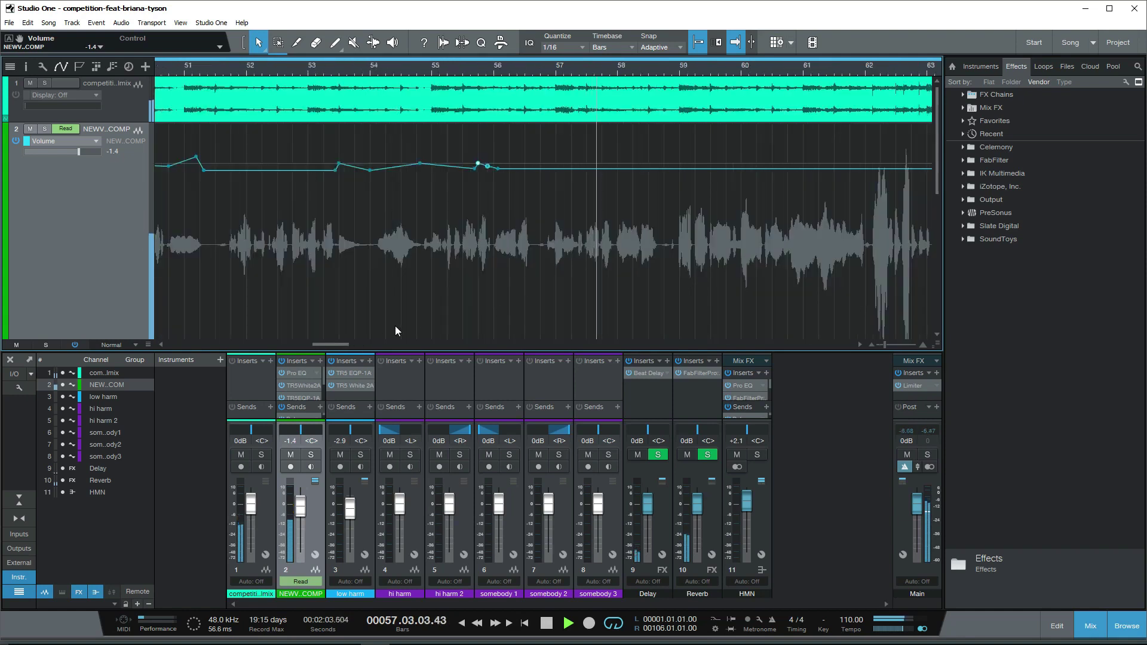
left_click_drag(346, 344, 359, 344)
left_click(250, 67)
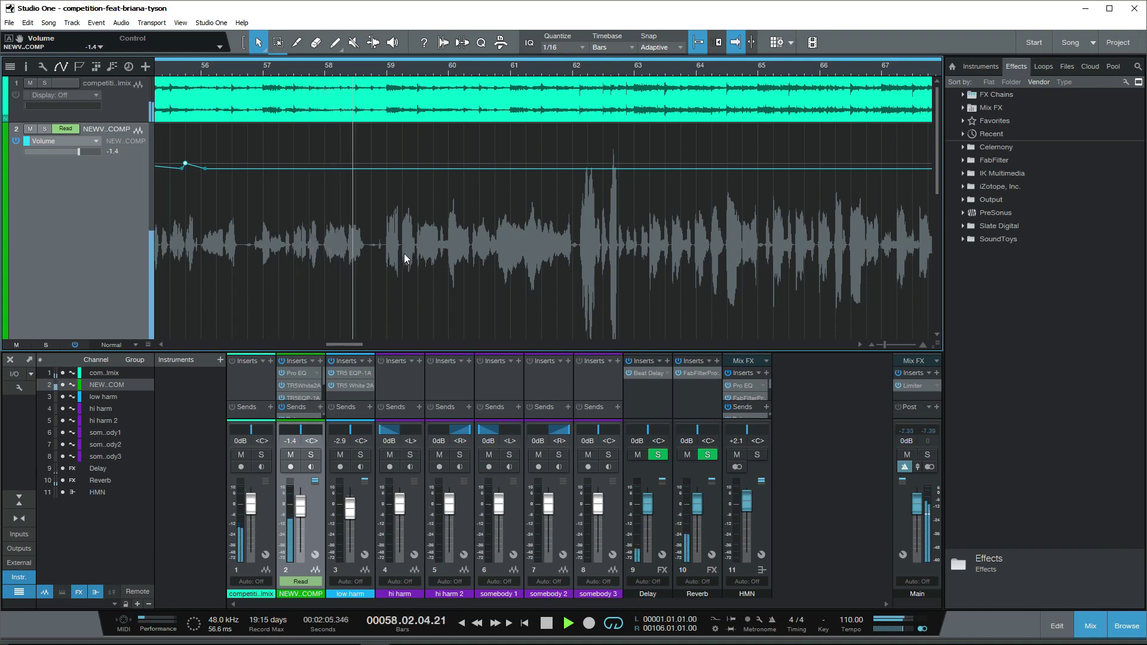
key("space")
left_click_drag(361, 170, 360, 163)
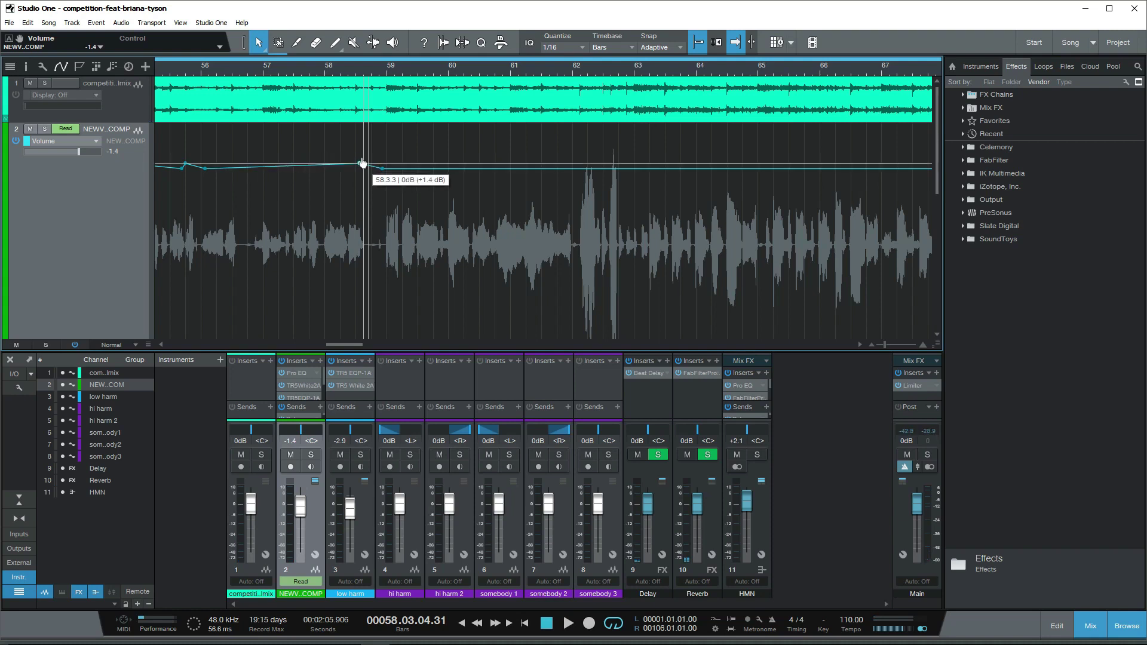
Step: Replay from about 56.3 and listen through the loud section up to about bar 70, examining the vocal waveform against the volume curve
left_click(237, 73)
key("space")
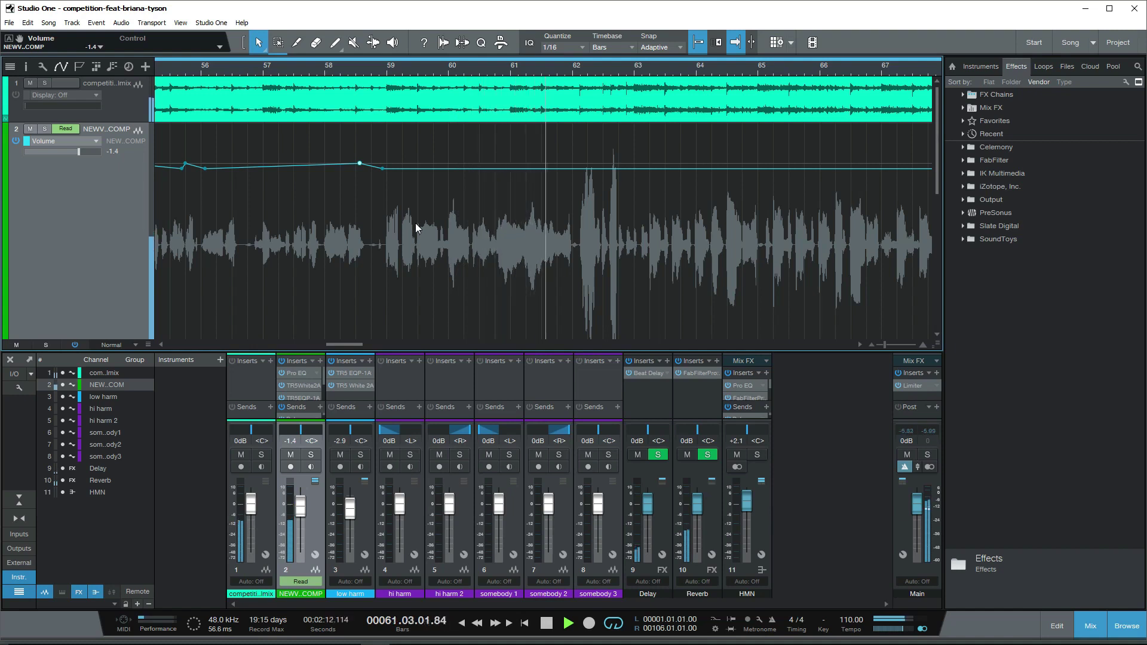
key("w")
key("w")
key("w")
key("w")
key("w")
key("w")
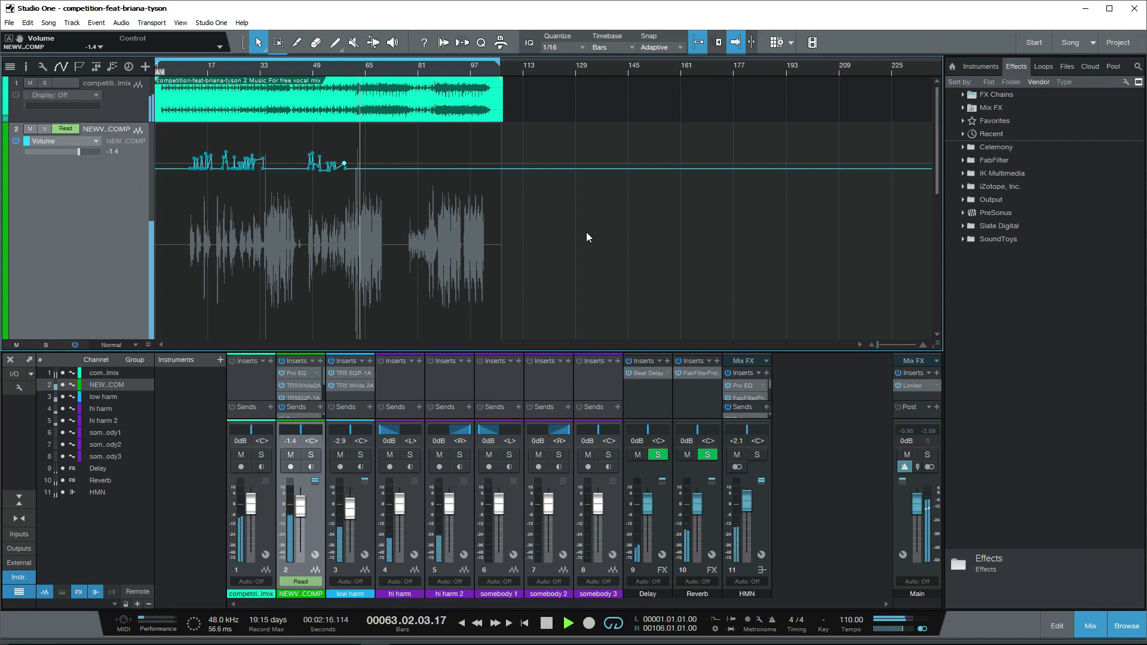
key("e")
key("e")
key("e")
key("e")
key("e")
key("e")
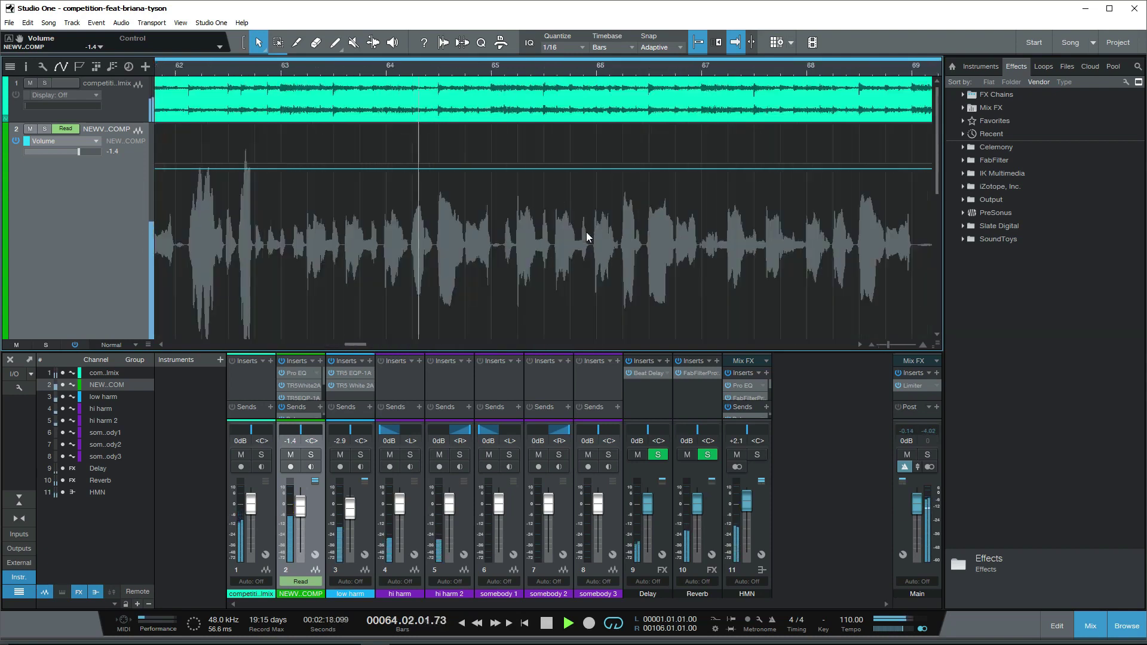
key("w")
key("w")
key("w")
key("w")
key("w")
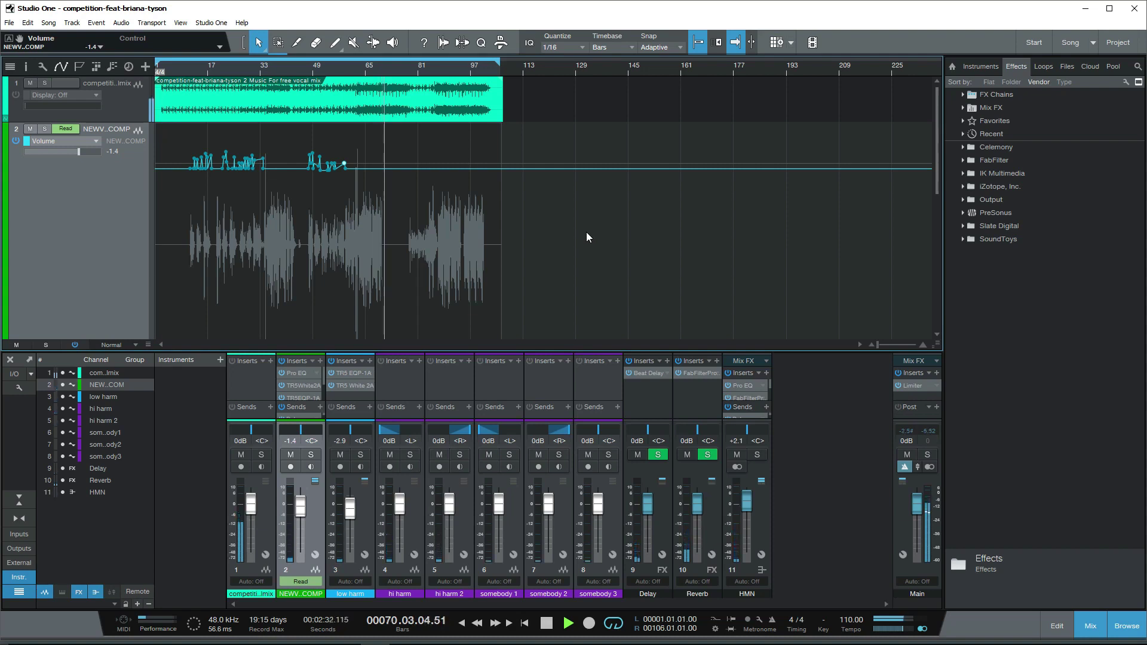
Step: Look over the harmony tracks below the lead vocal while the music after bar 70 plays
scroll(540, 246, "down", 3)
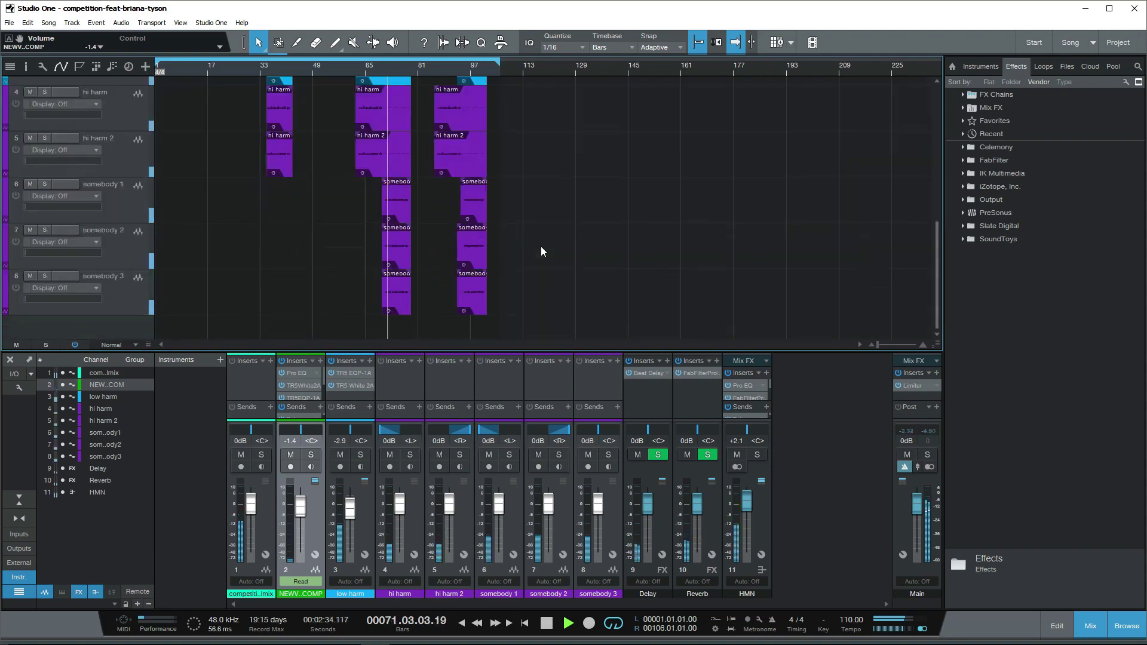
scroll(541, 251, "up", 4)
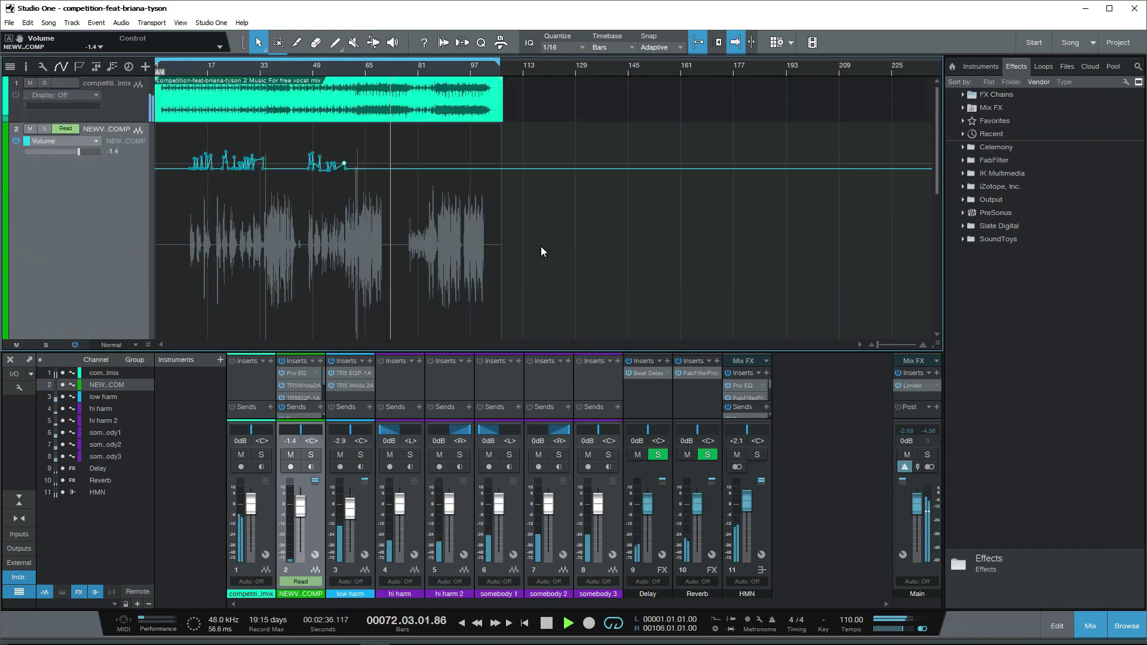
key("e")
key("e")
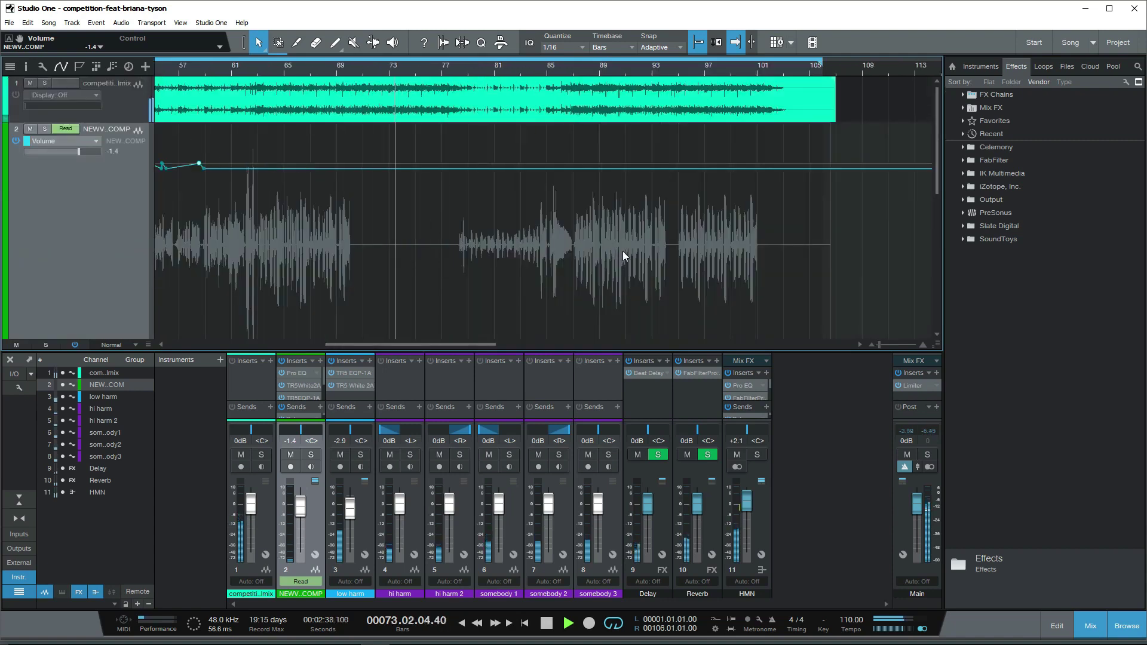
key("w")
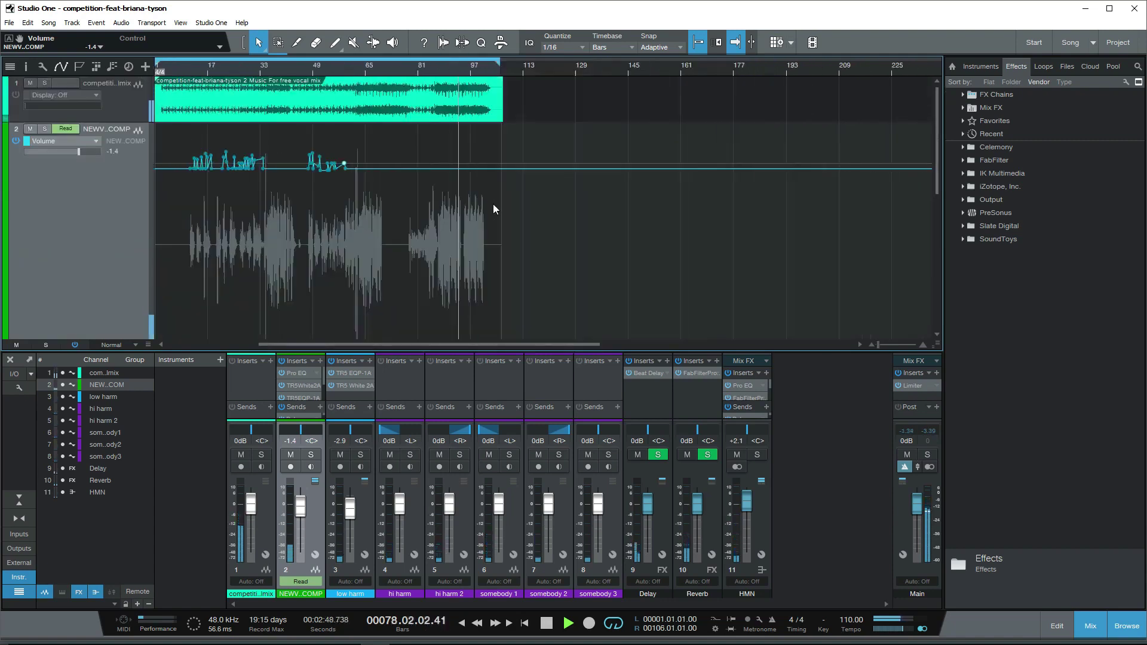
Step: Locate the next lead vocal section starting near bar 78, magnify its waveform, and play it from its beginning
key("e")
key("e")
key("e")
key("e")
key("e")
key("w")
key("w")
key("w")
key("w")
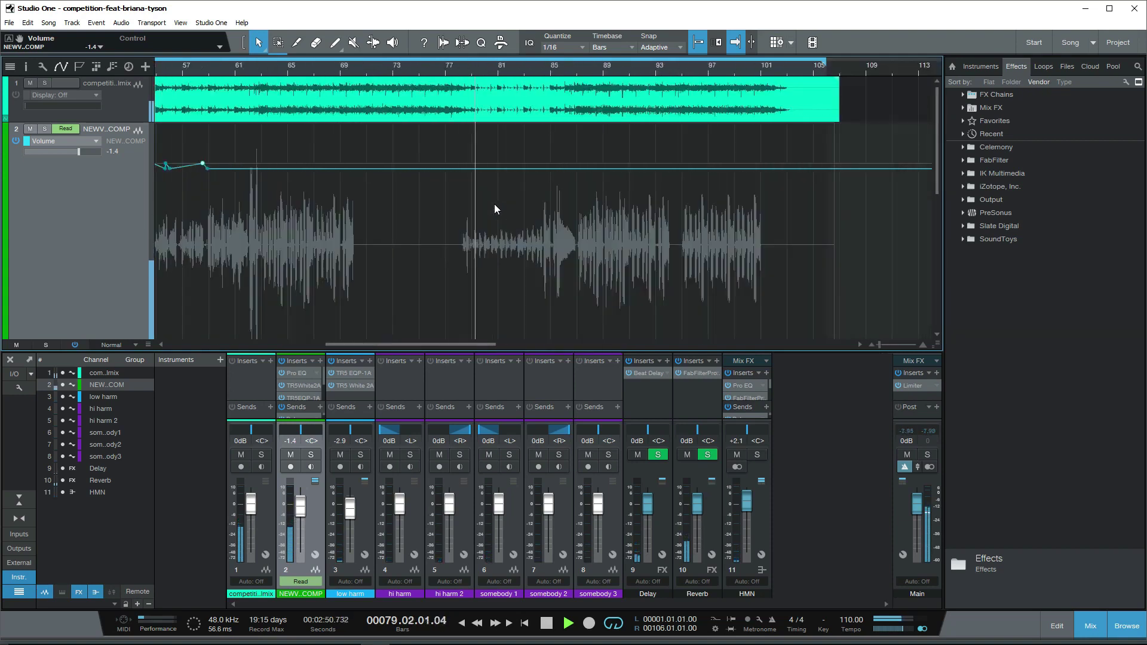
key("e")
key("e")
left_click(392, 69)
key("e")
left_click_drag(397, 344, 400, 344)
key("space")
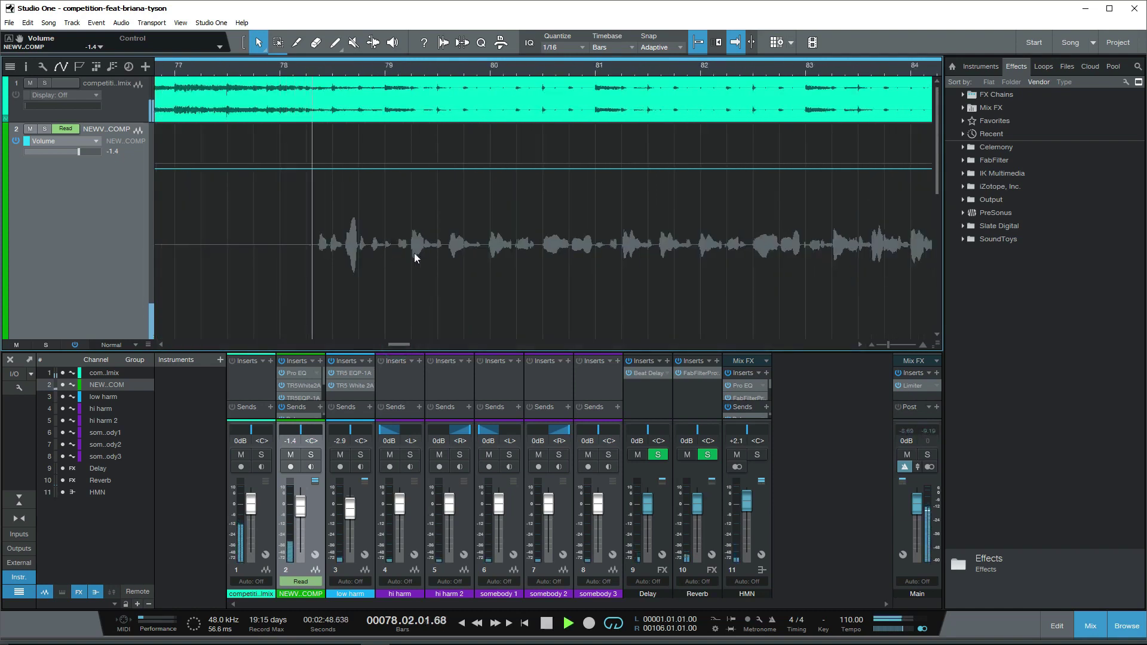
Step: Stop playback and add volume points from about 78.4 to 79.2, raising a peak at the start of bar 79
key("space")
left_click(431, 168)
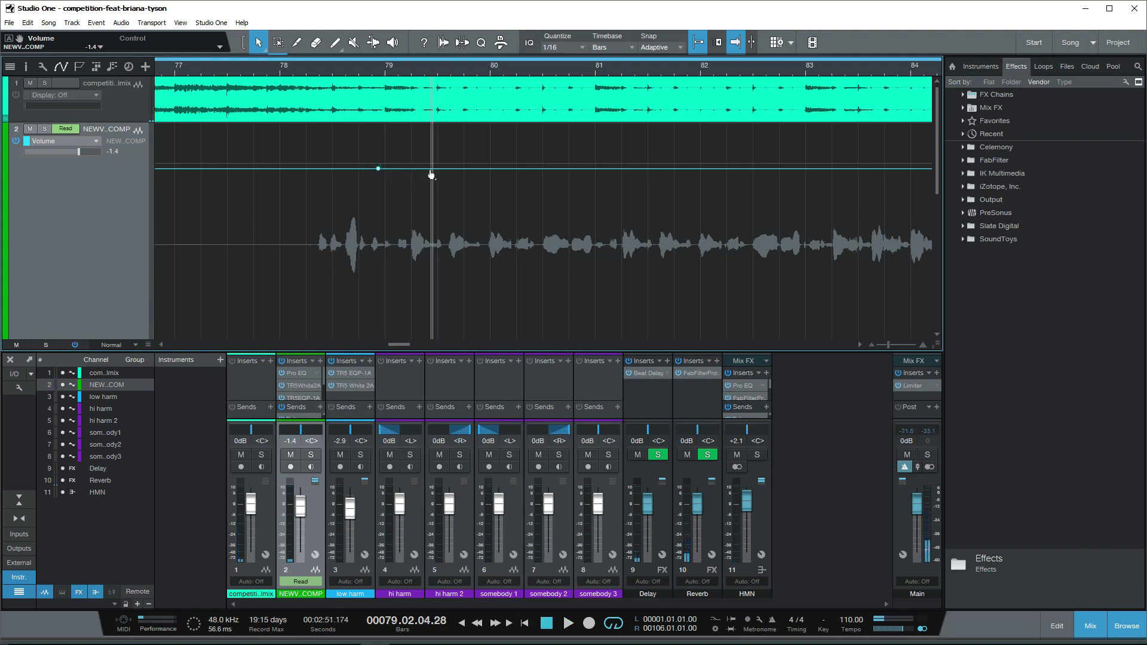
left_click_drag(395, 171, 393, 159)
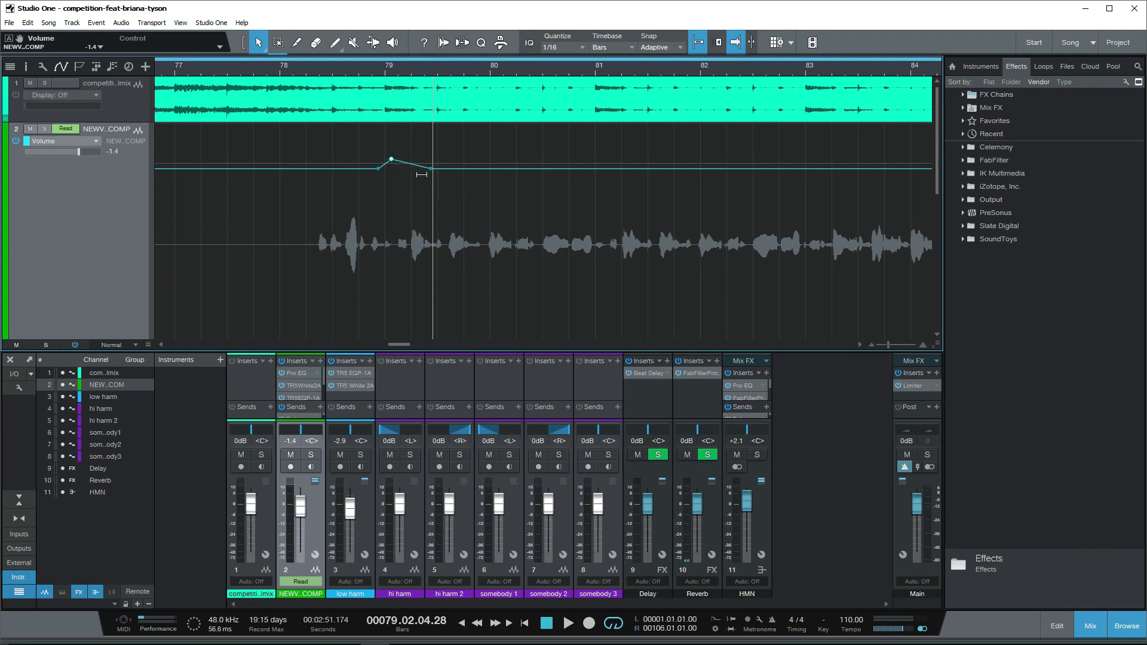
Step: Replay from about 78.2 into bar 80 to check the new peak, and stop playback
left_click_drag(399, 344, 404, 348)
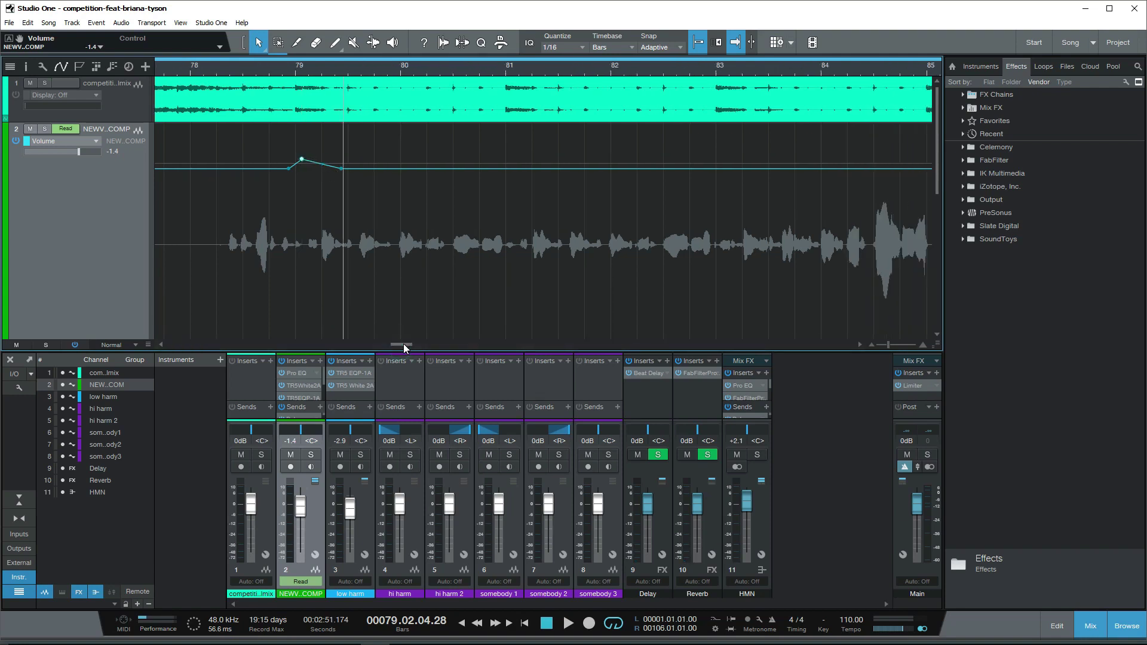
left_click(219, 73)
key("space")
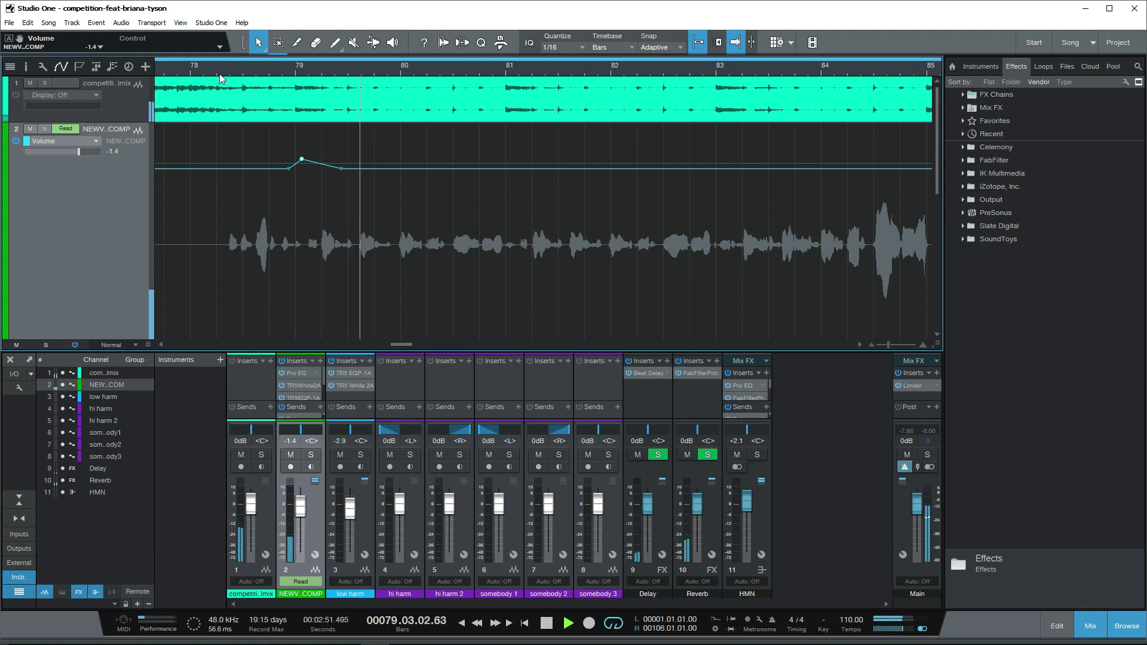
key("space")
Step: Hold the volume at about 0 dB from about 79.2 to 80.2, adding a point just after it for the return to the base level
left_click(322, 164)
key("ctrl+z")
left_click(453, 170)
left_click_drag(441, 169, 440, 163)
left_click_drag(343, 172, 341, 163)
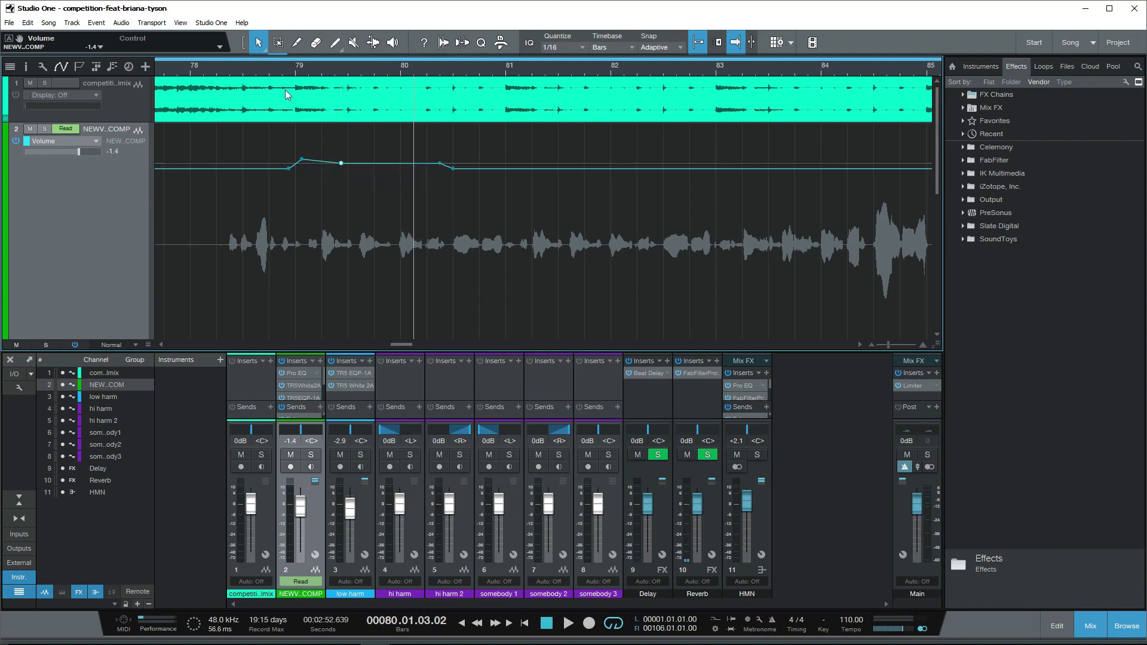
Step: Replay from about 78.2, and again from about 80.2, to check the held level and hear the following words
left_click(233, 68)
key("space")
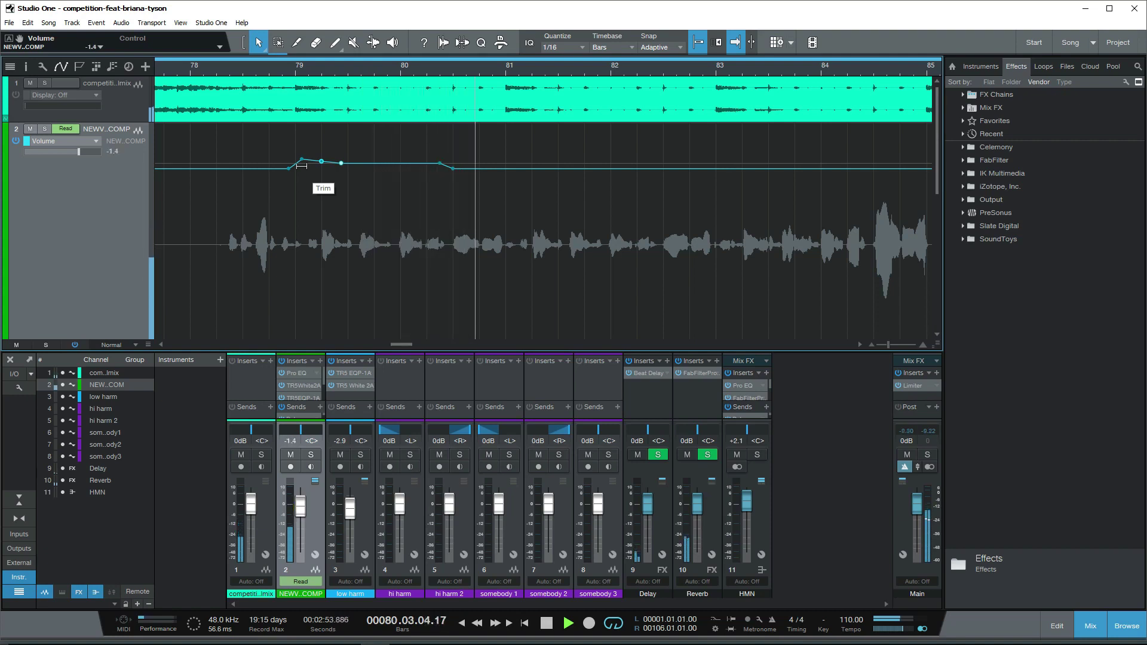
left_click(433, 72)
Step: Add volume points around bar 81, ramping the end of the phrase up into a peak above 0 dB at the bar line
left_click(512, 169)
left_click_drag(506, 173, 506, 156)
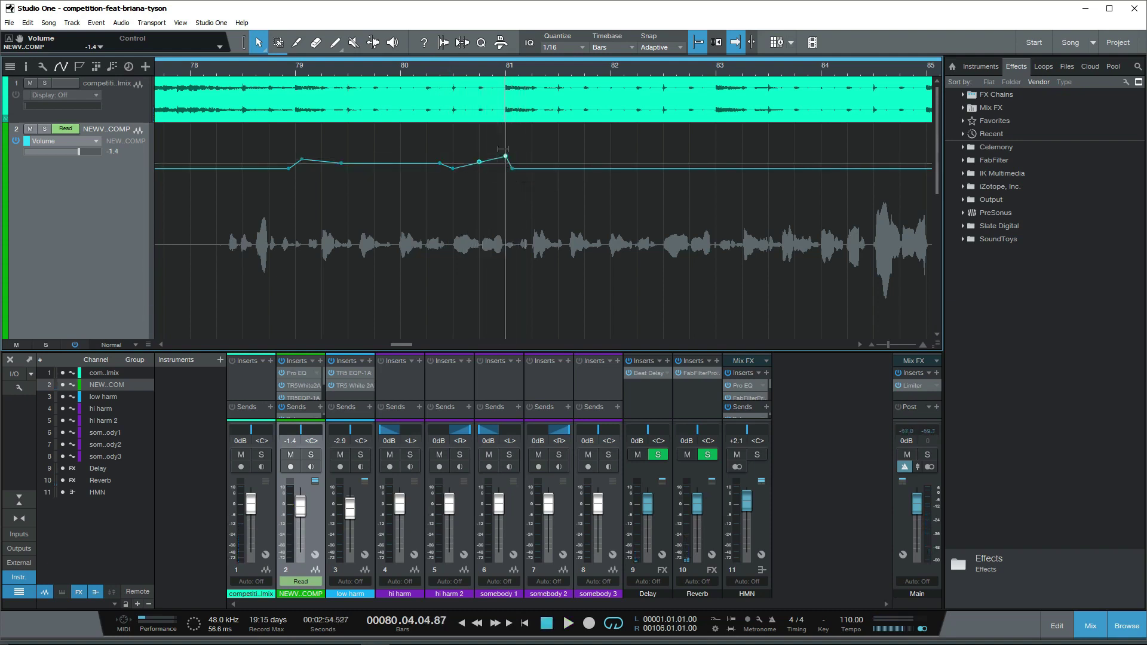
Step: Replay from about 80.1 through bar 84, repeating the words from bars 81 and 82 to find the ones needing more volume
left_click(419, 72)
key("space")
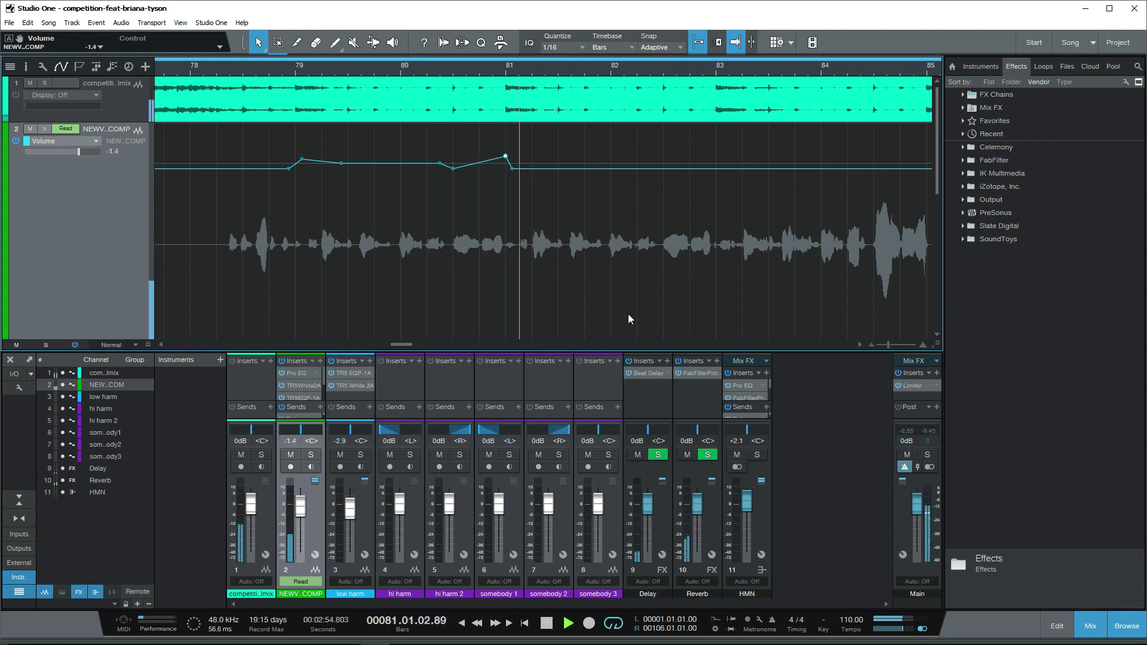
left_click_drag(408, 344, 412, 344)
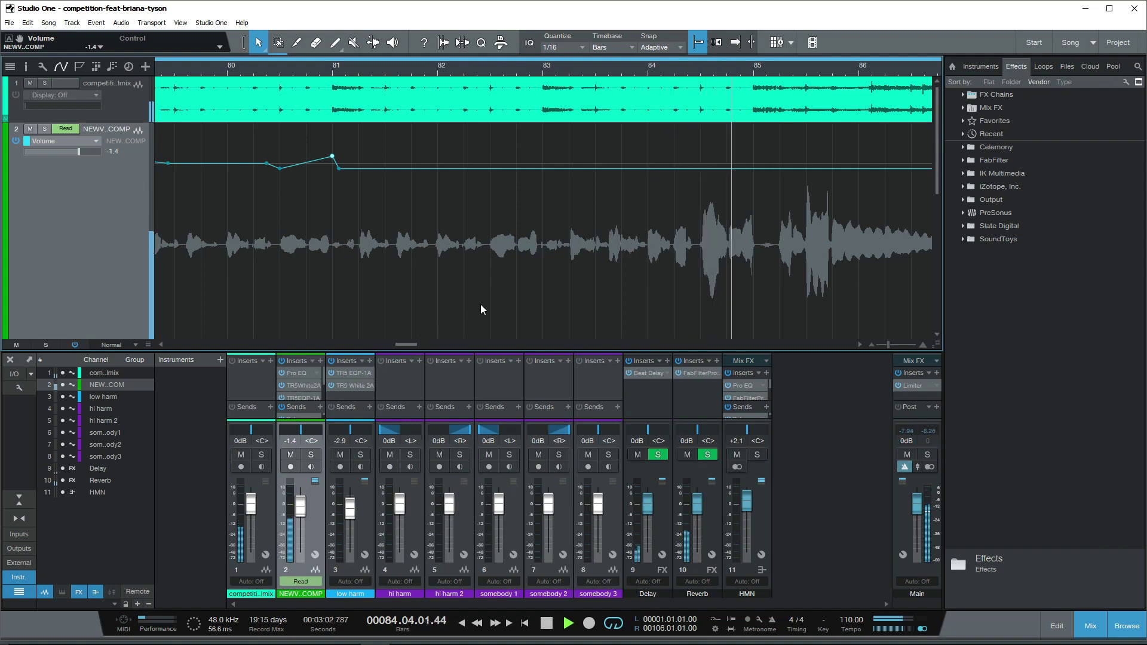
left_click(465, 75)
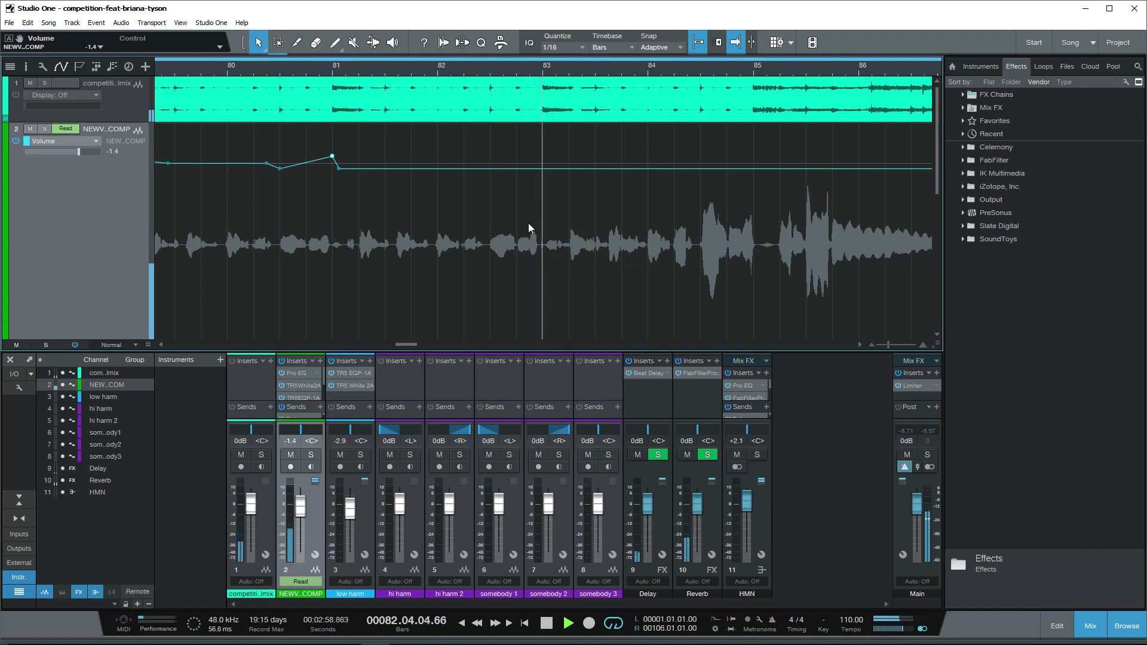
left_click(423, 72)
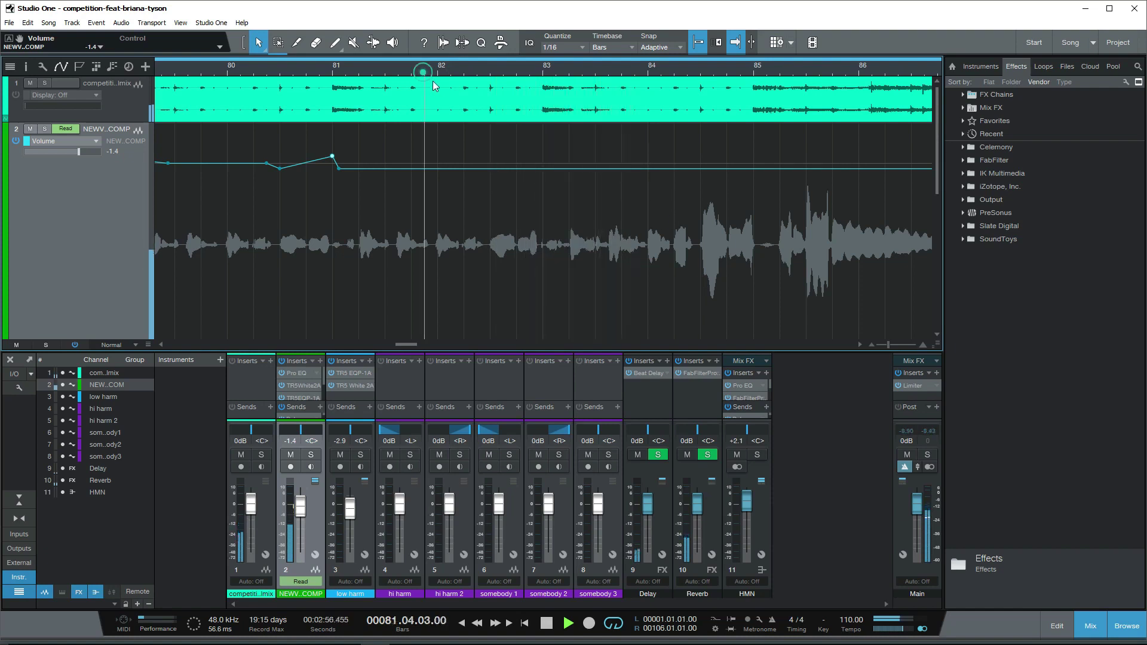
Step: Add volume points from about 82.4 to 84.2, raising a peak at the start of bar 83 that slopes gradually back down
left_click(536, 170)
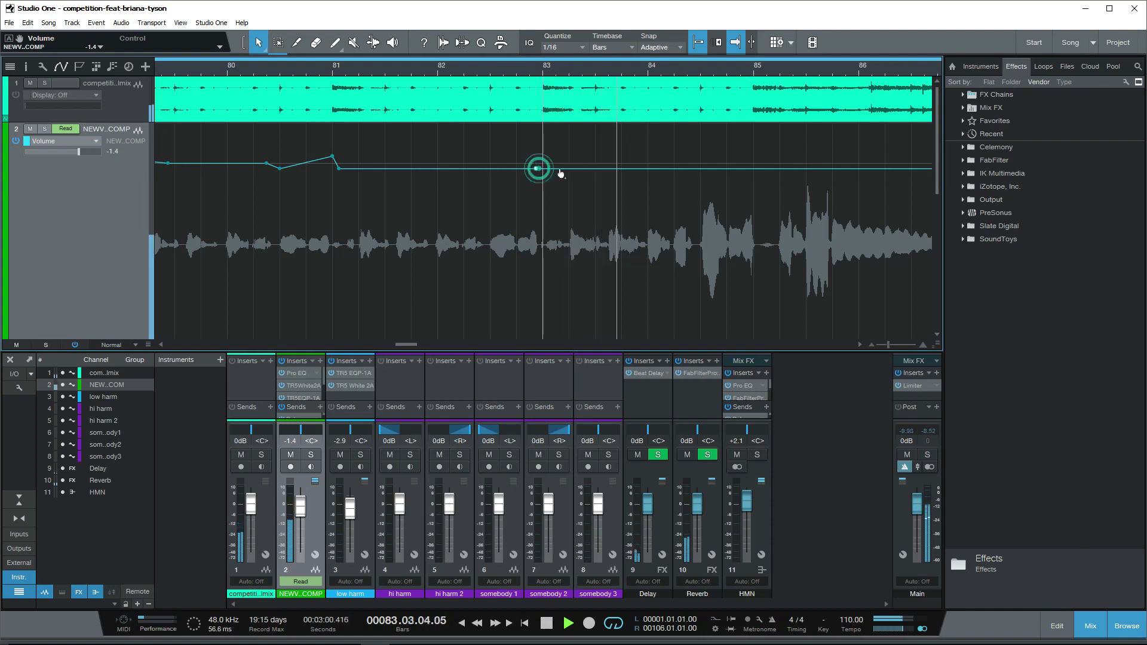
left_click(687, 169)
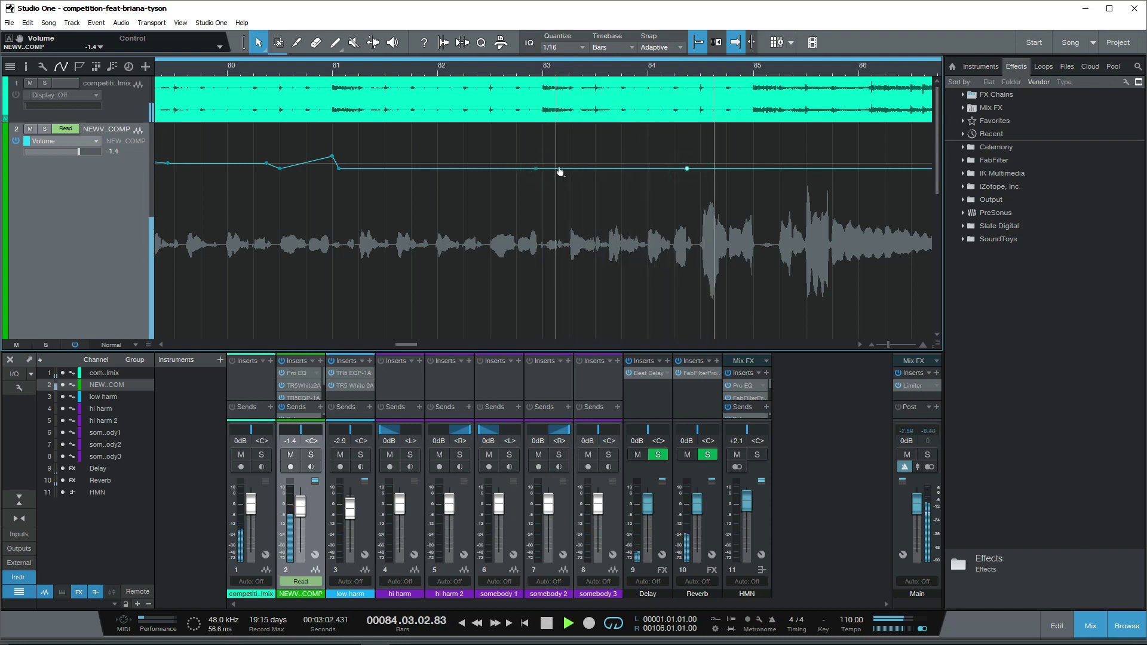
left_click_drag(548, 169, 549, 159)
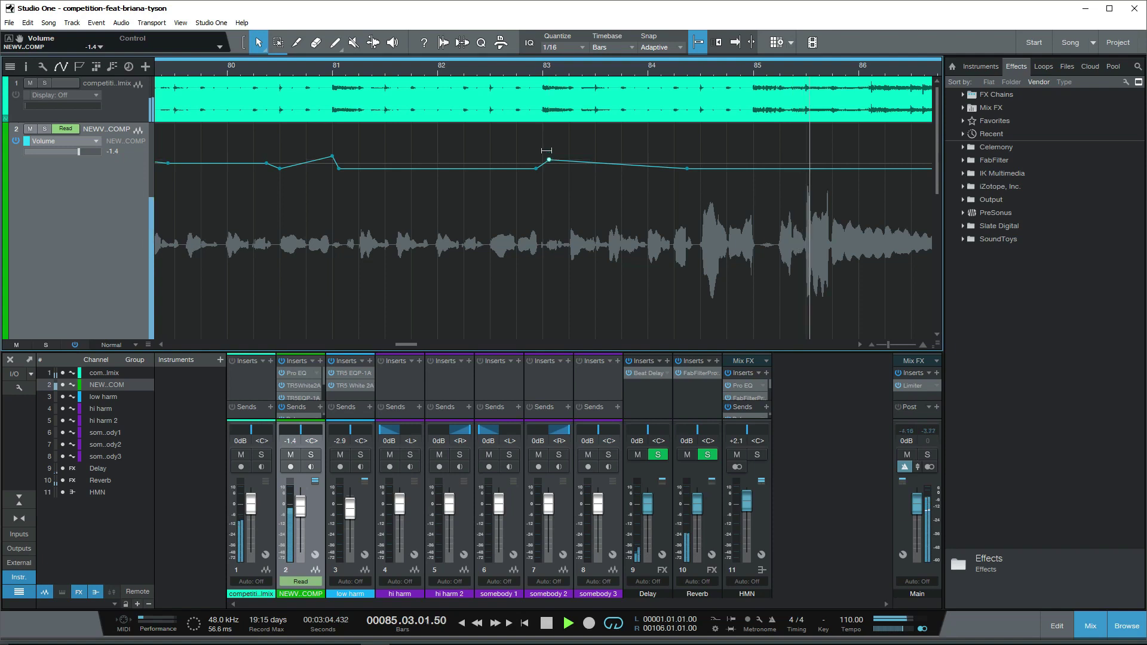
Step: Replay from about 82.3 through bar 84 to check the raised phrase, with the bars up to 89 in view
left_click(505, 70)
left_click_drag(403, 344, 412, 343)
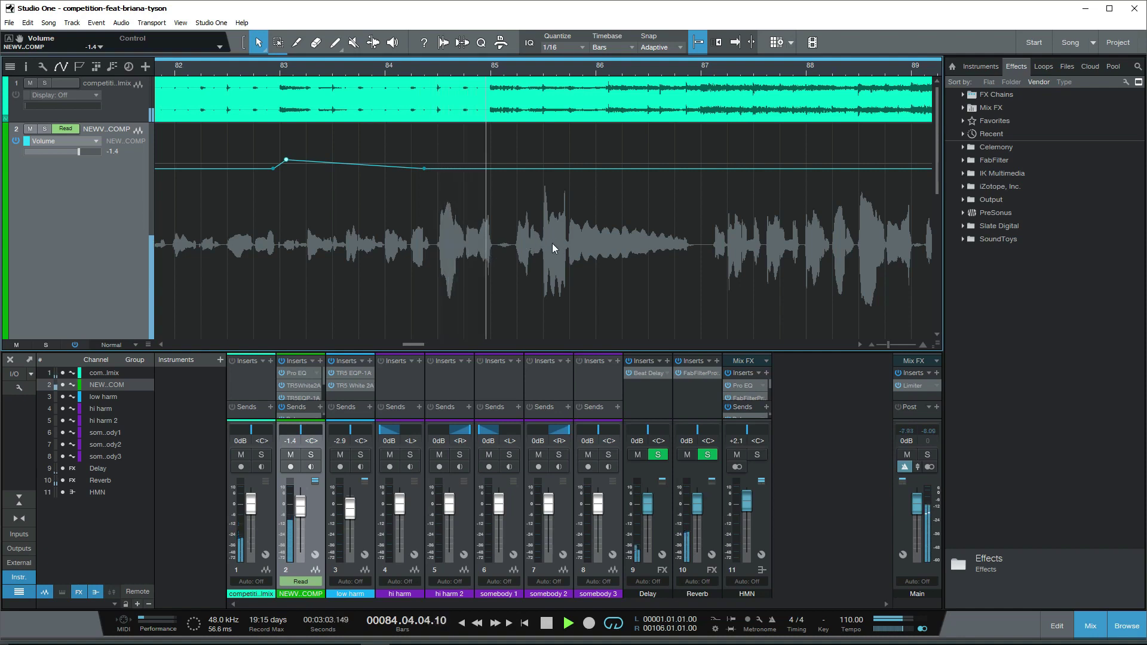
Step: Add volume points from about 85.3 to bar 87, ramping the held note up to a peak above 0 dB at 86.4.4
left_click_drag(420, 342, 426, 343)
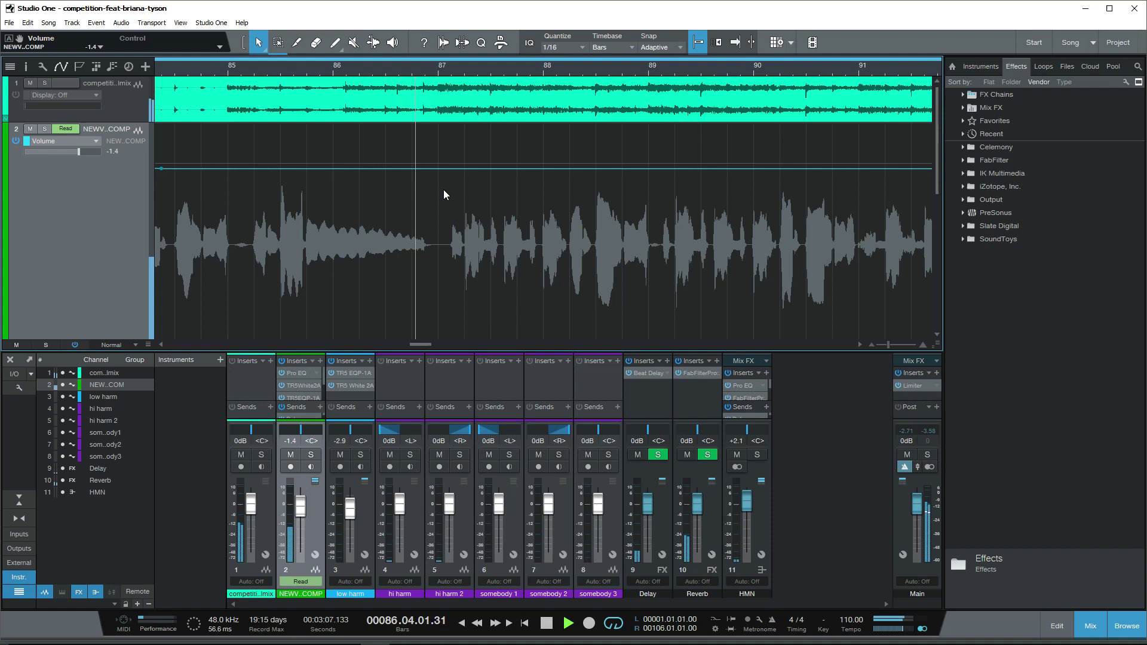
key("f")
left_click(438, 169)
left_click(300, 169)
left_click_drag(430, 169, 432, 157)
Step: Play from about bar 85 into bar 87 to check the ramp on the fading held note
left_click(236, 70)
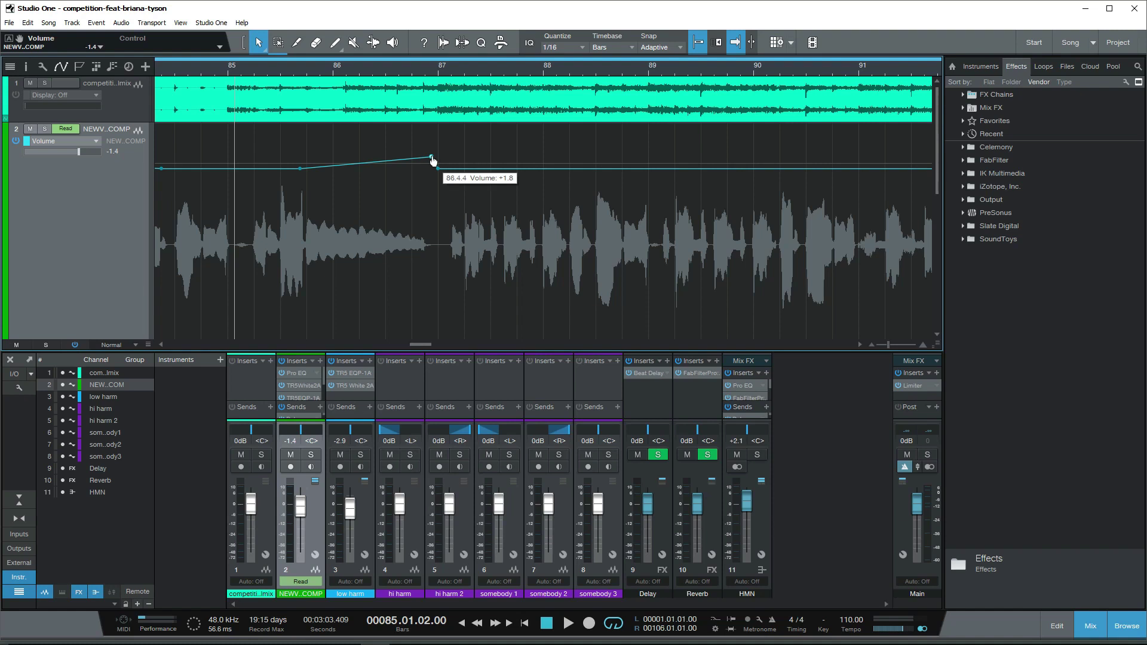
key("w")
key("w")
key("w")
key("w")
key("e")
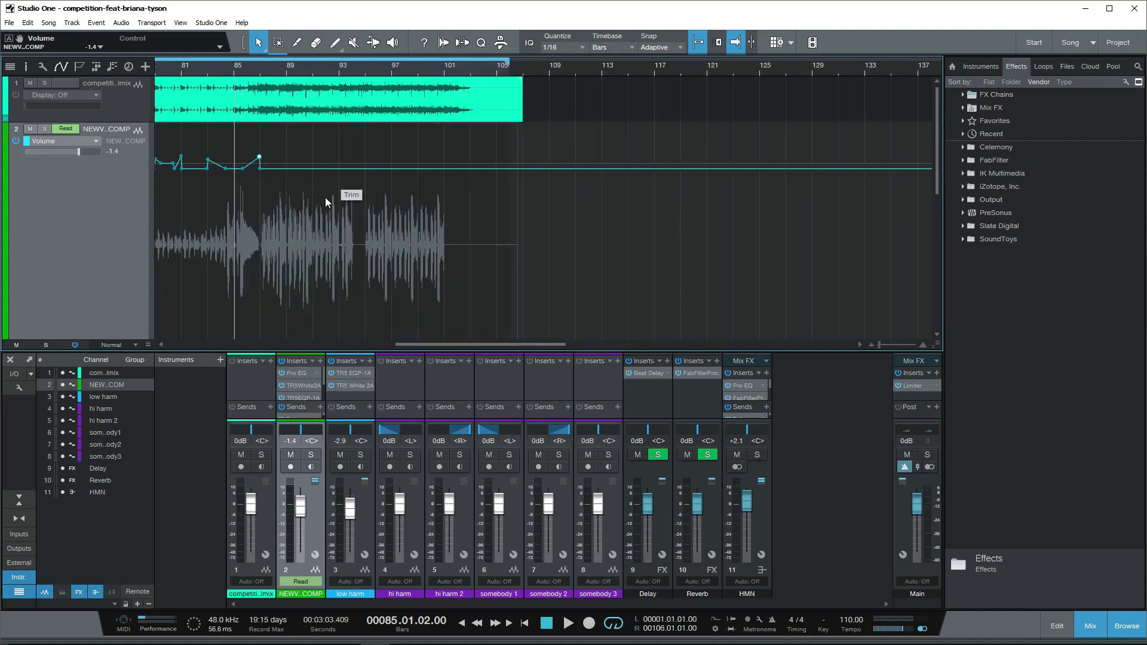
key("e")
key("e")
key("e")
key("e")
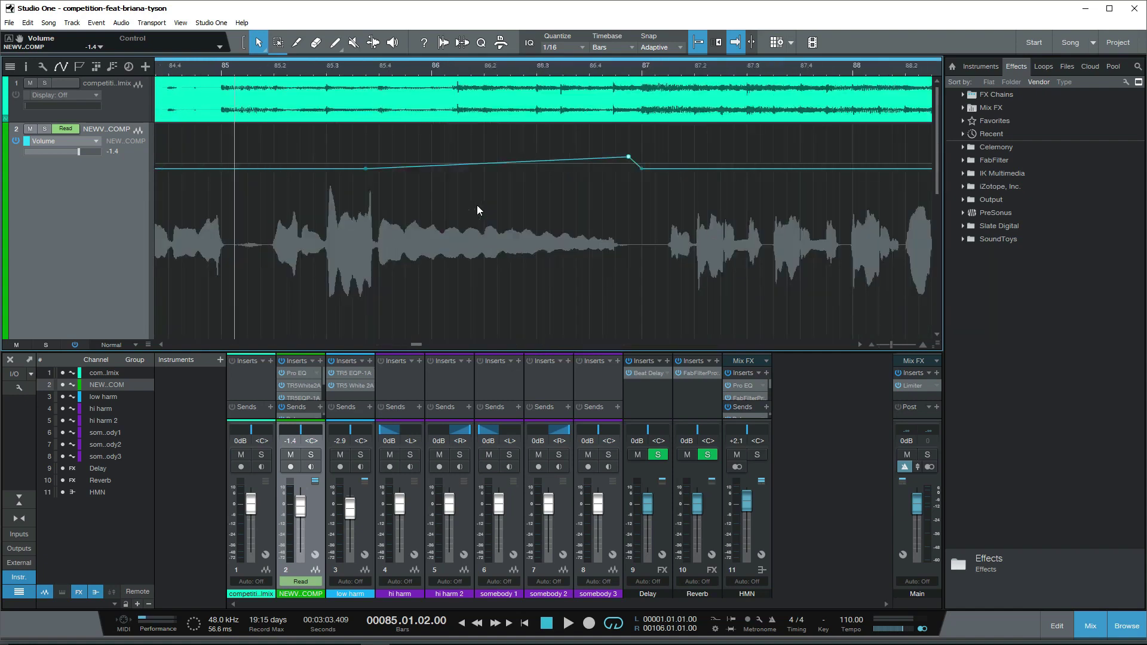
key("w")
key("w")
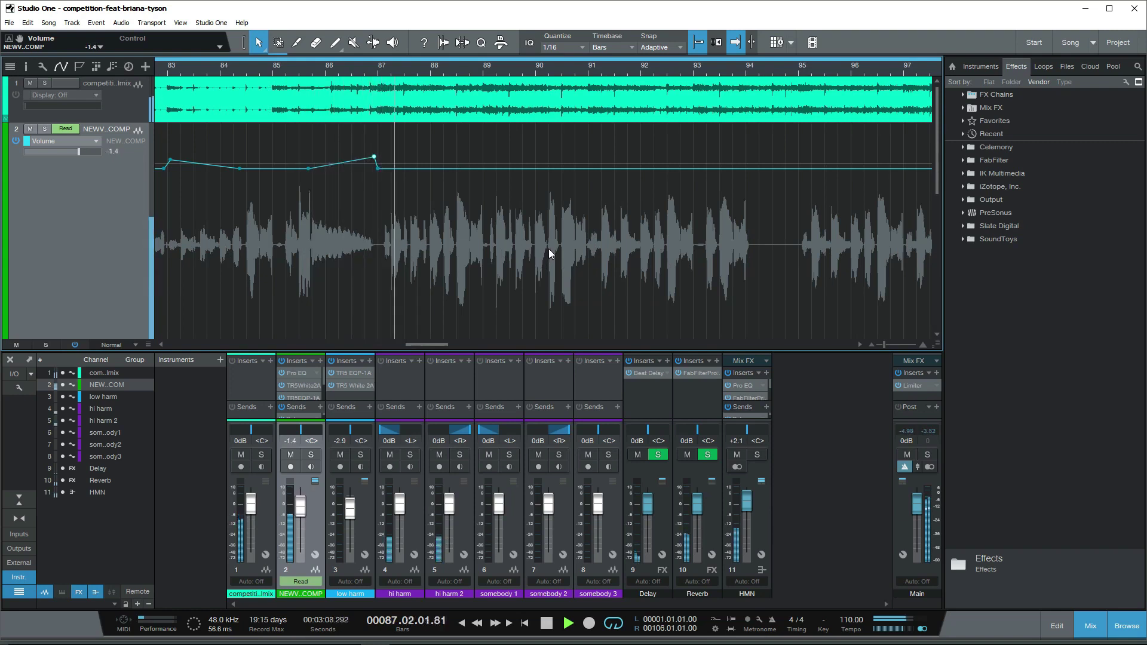
Step: Listen to the rest of the lead vocal, skipping ahead to about bar 93, and stop playback around bar 102
key("w")
key("w")
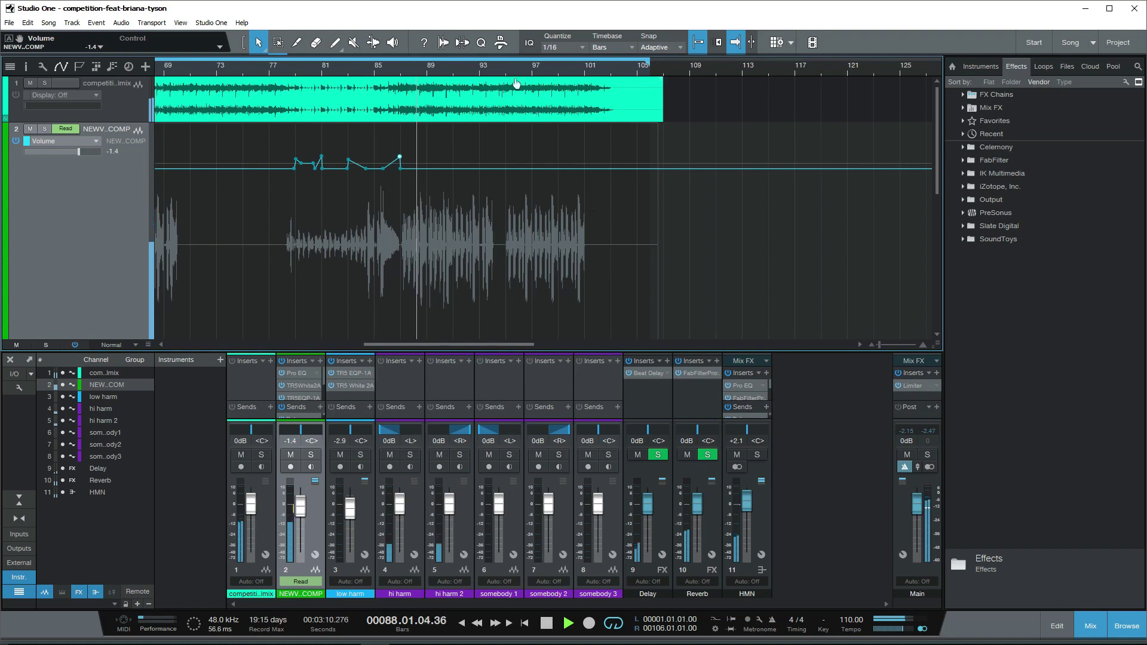
left_click(479, 68)
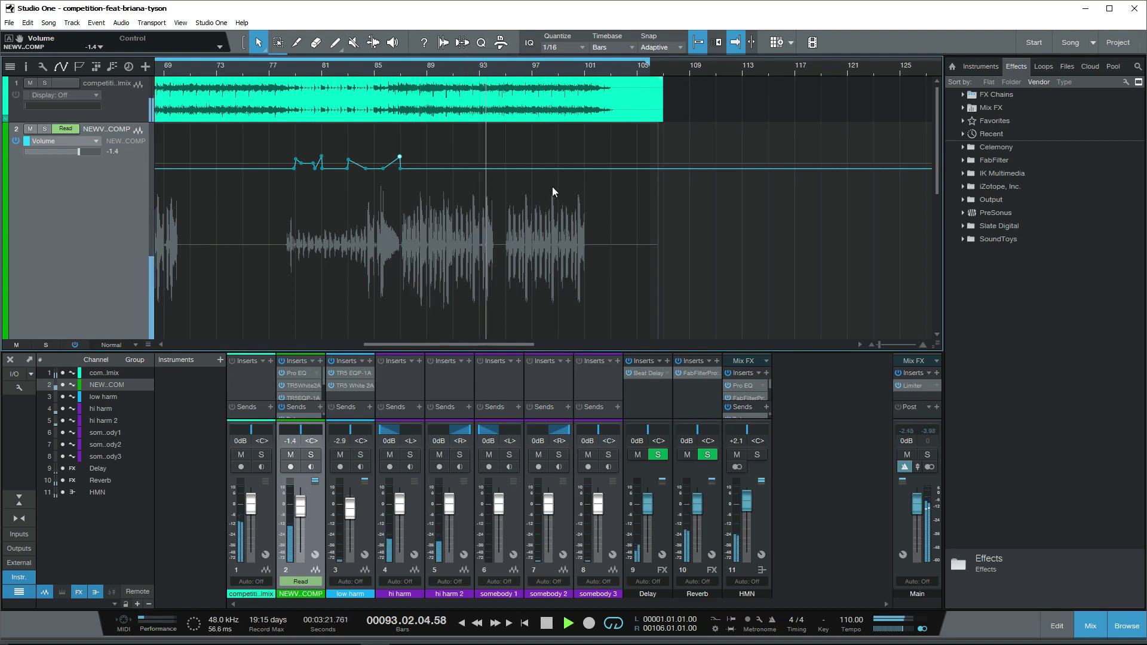
key("w")
key("e")
key("e")
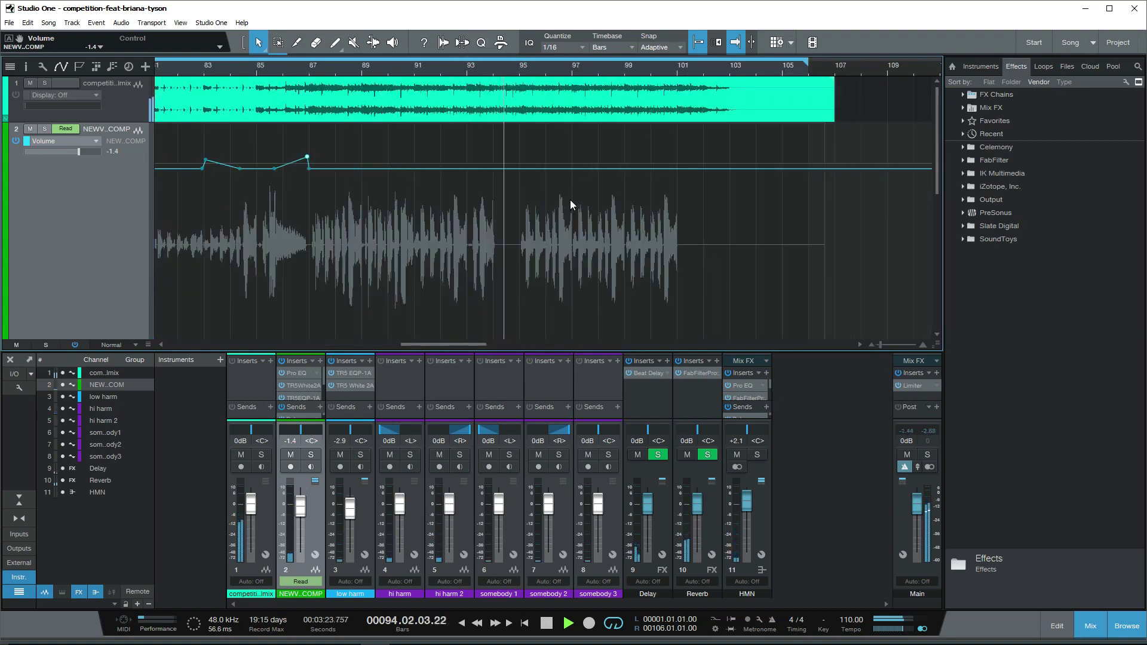
scroll(619, 208, "down", 5)
scroll(618, 208, "up", 5)
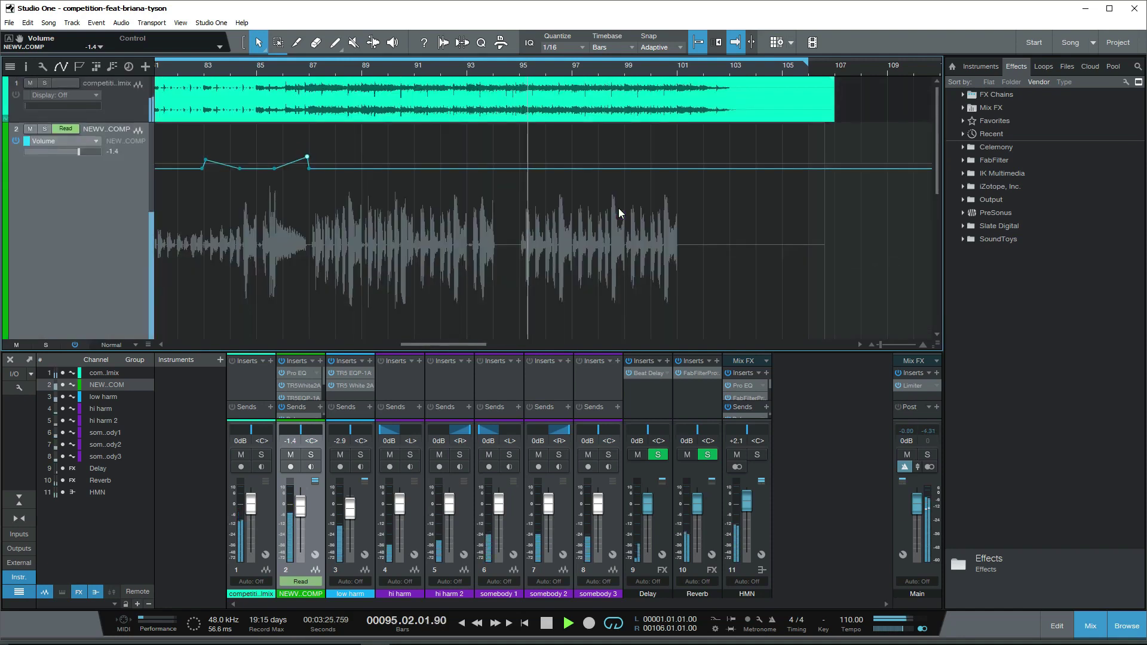
scroll(619, 210, "down", 1)
scroll(619, 209, "up", 1)
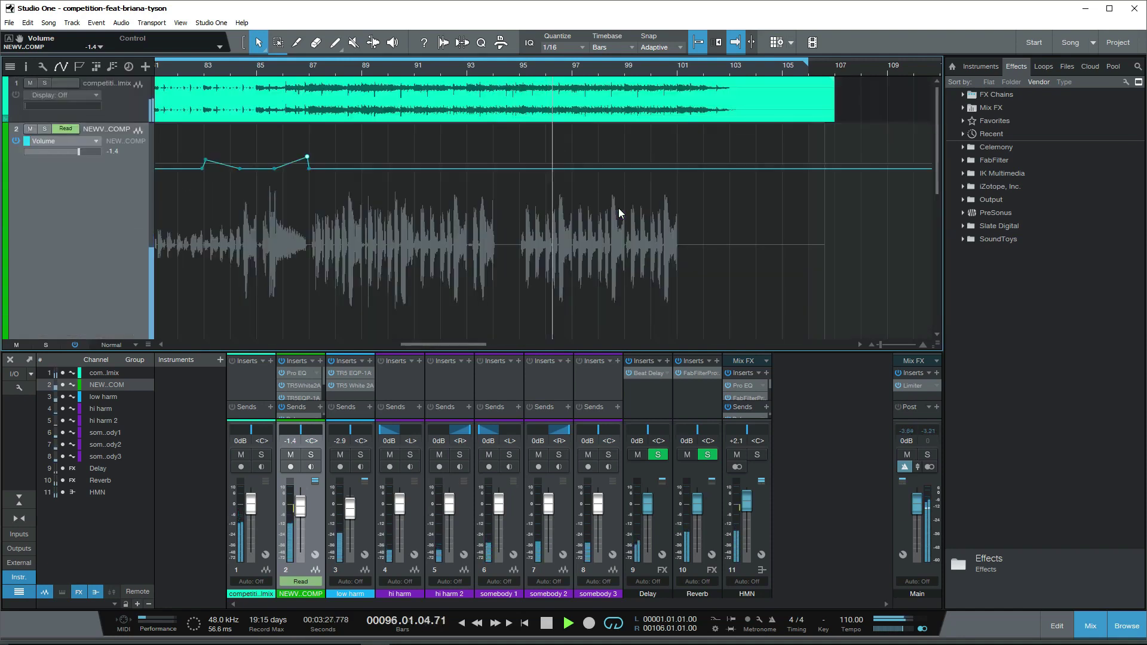
scroll(619, 209, "down", 1)
scroll(618, 208, "up", 1)
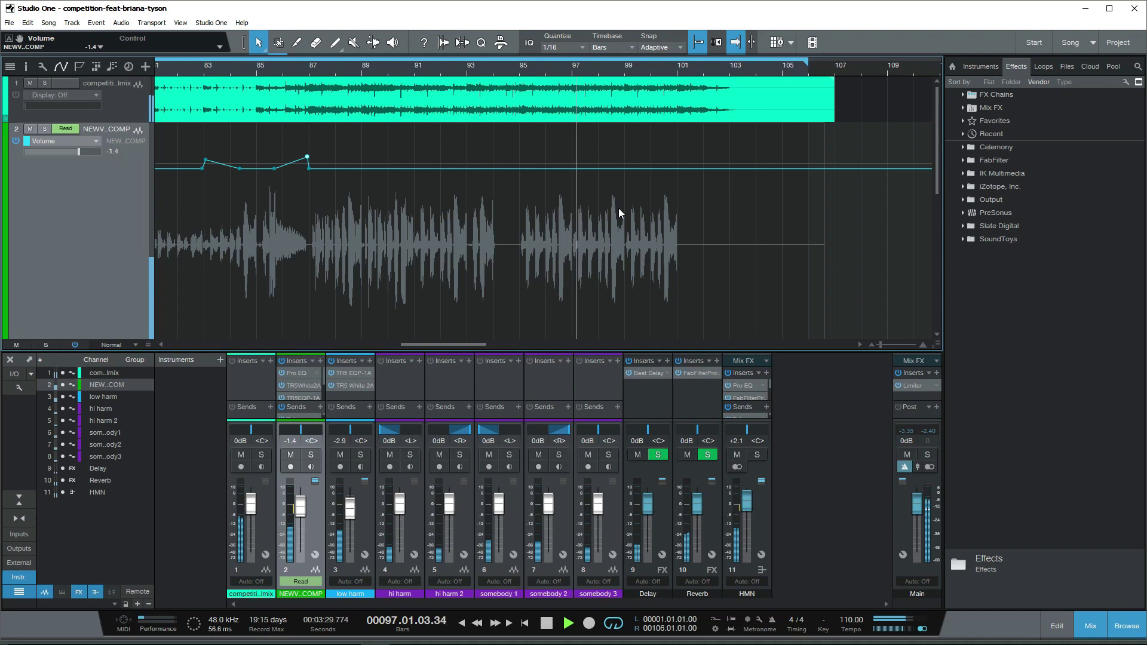
scroll(618, 208, "down", 3)
scroll(618, 208, "up", 2)
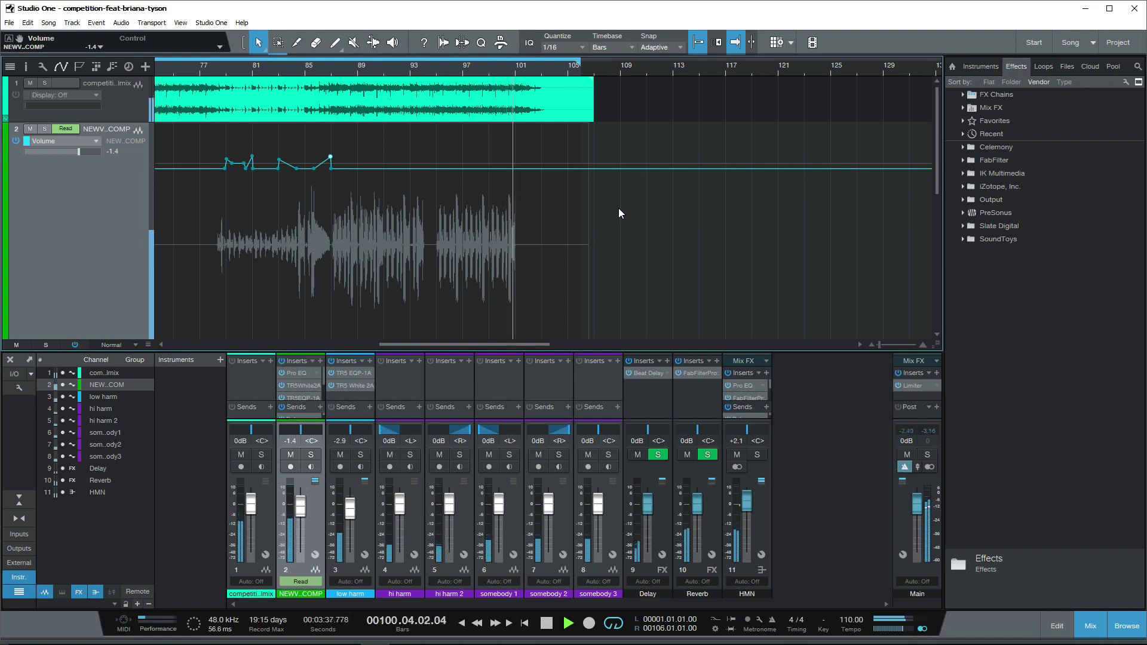
scroll(559, 231, "down", 2)
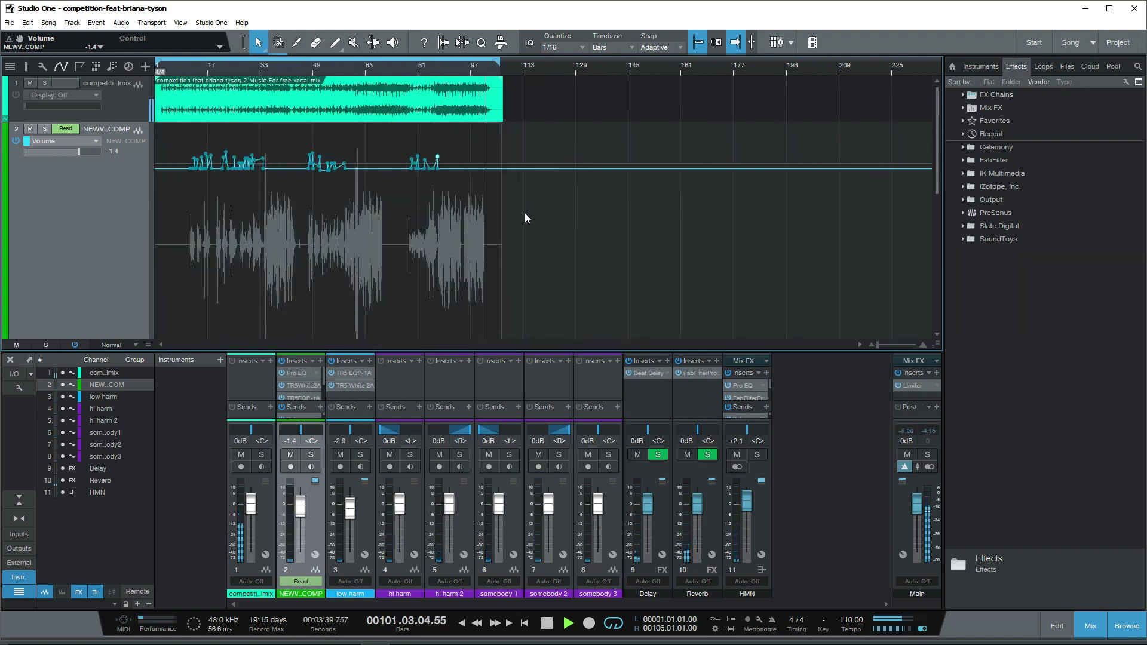
key("space")
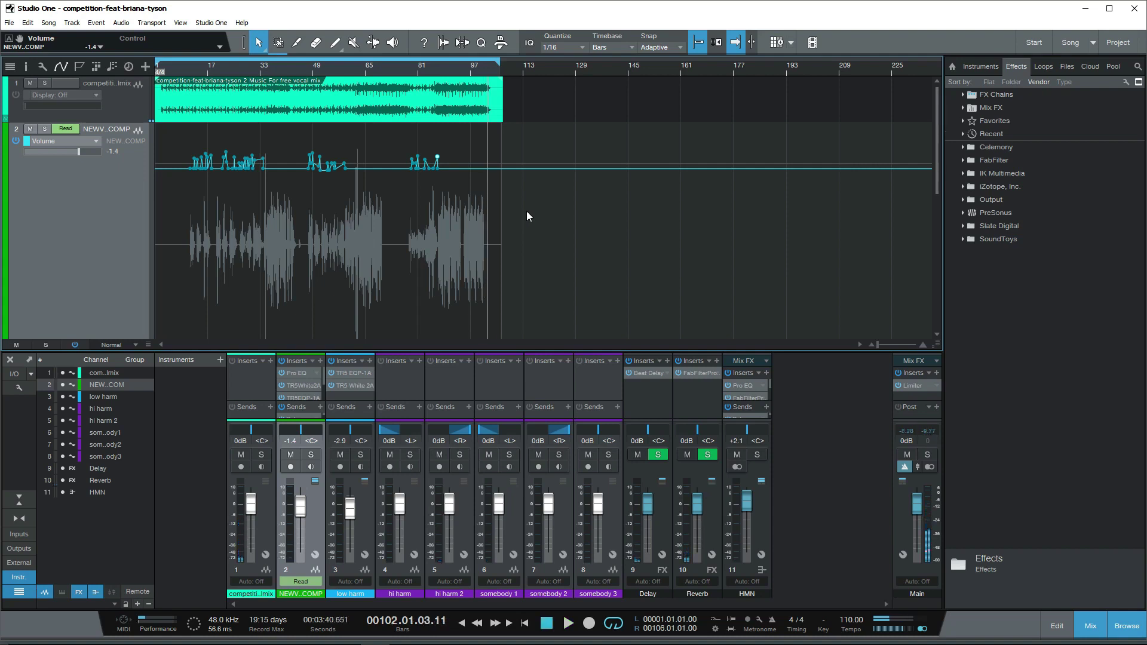
Step: Place the playback cursor at bar 11 and reduce the height of the lead vocal track
left_click(187, 72)
scroll(187, 71, "up", 3)
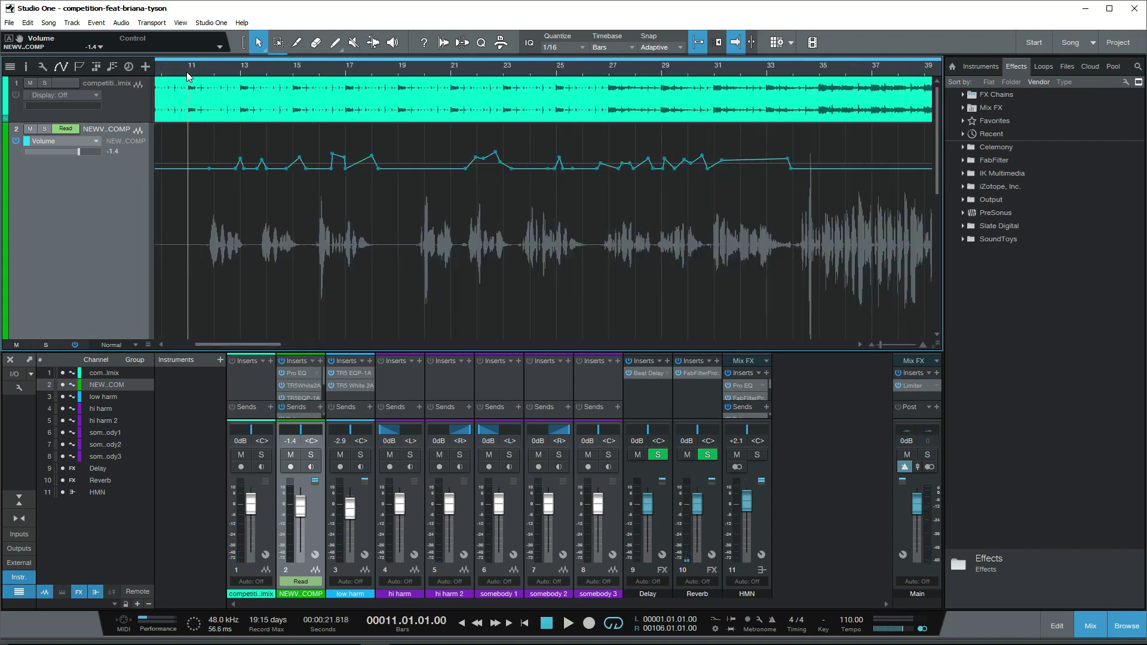
scroll(186, 72, "down", 4)
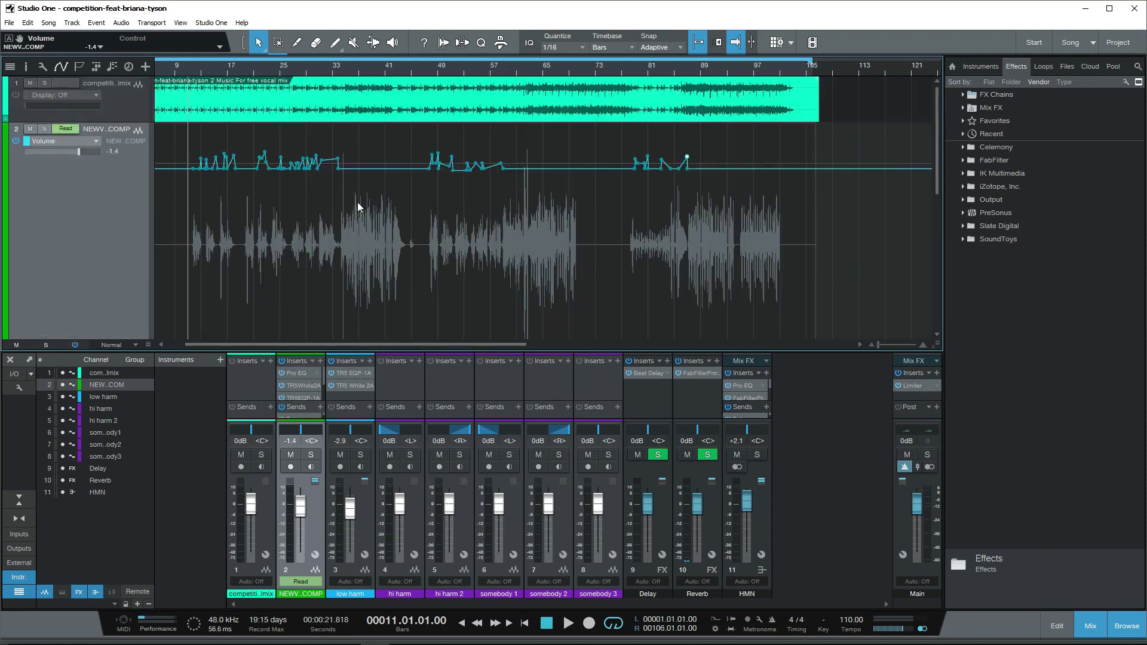
scroll(156, 244, "down", 3)
left_click_drag(129, 278, 129, 144)
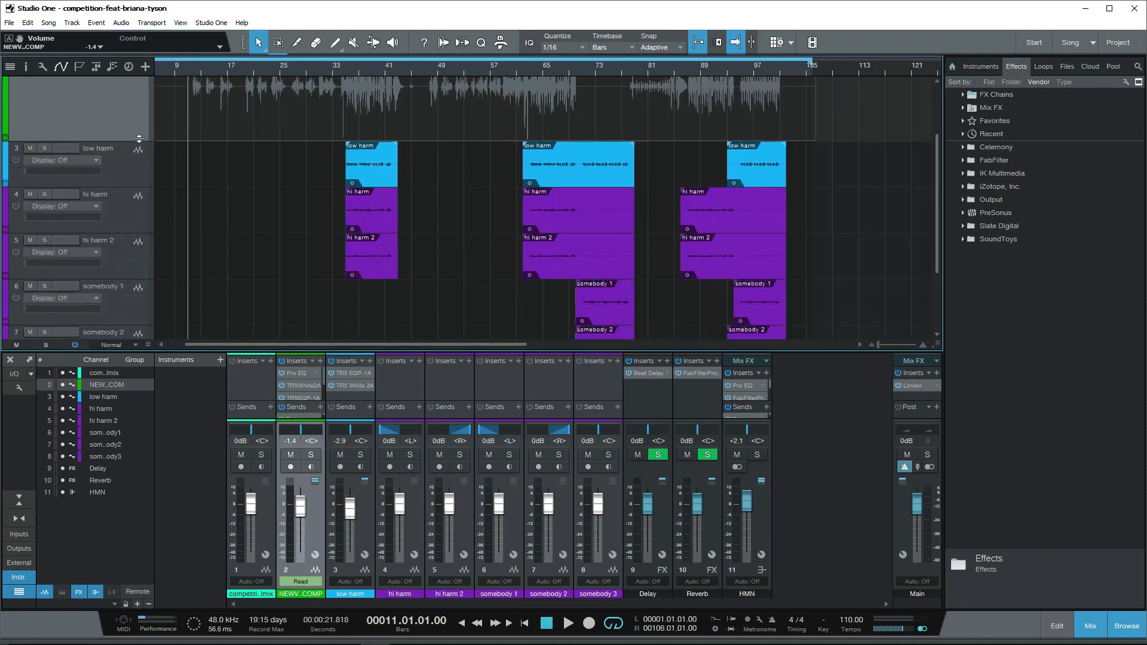
Step: Enlarge the height of the music track, select that track and hide the track automation to show the audio events
scroll(375, 194, "up", 2)
scroll(240, 76, "down", 2)
scroll(245, 92, "up", 2)
left_click_drag(141, 122, 141, 167)
left_click(121, 145)
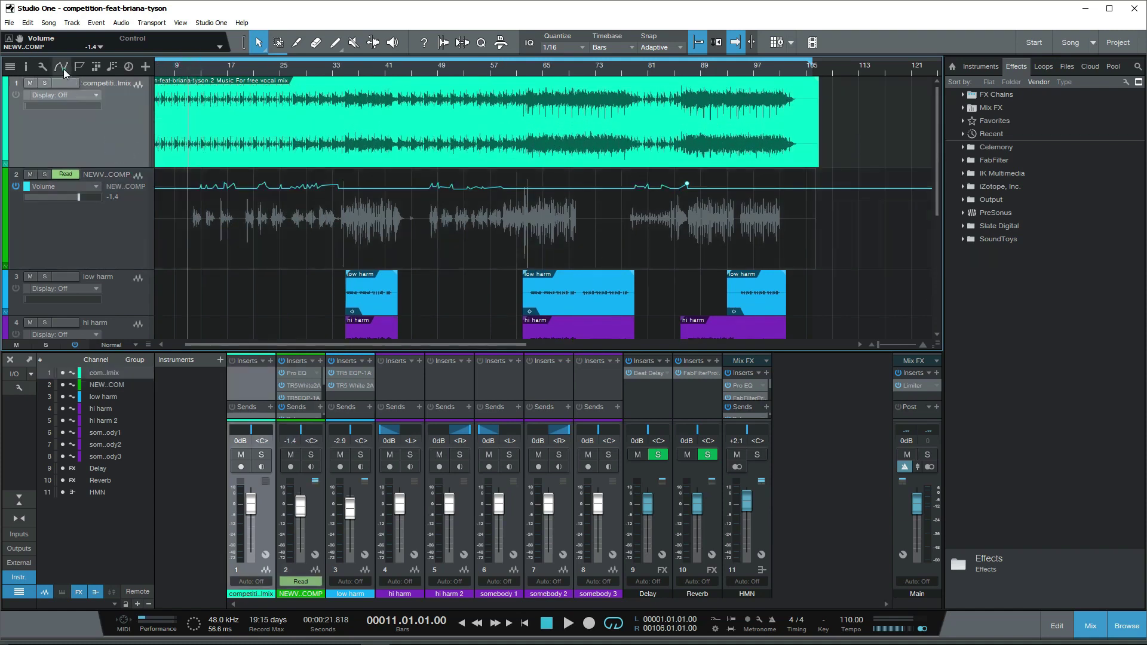
left_click(63, 69)
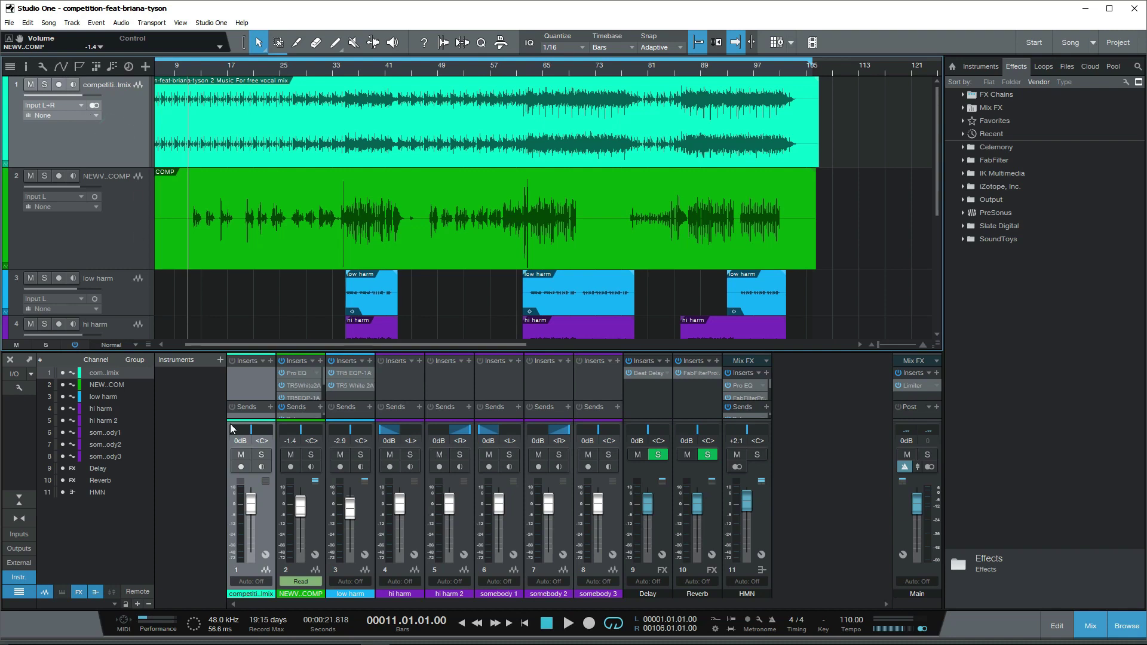
Step: Raise the music channel's volume to +2.9 dB while playing from bar 11 and about bar 33, and return to bar 11
key("space")
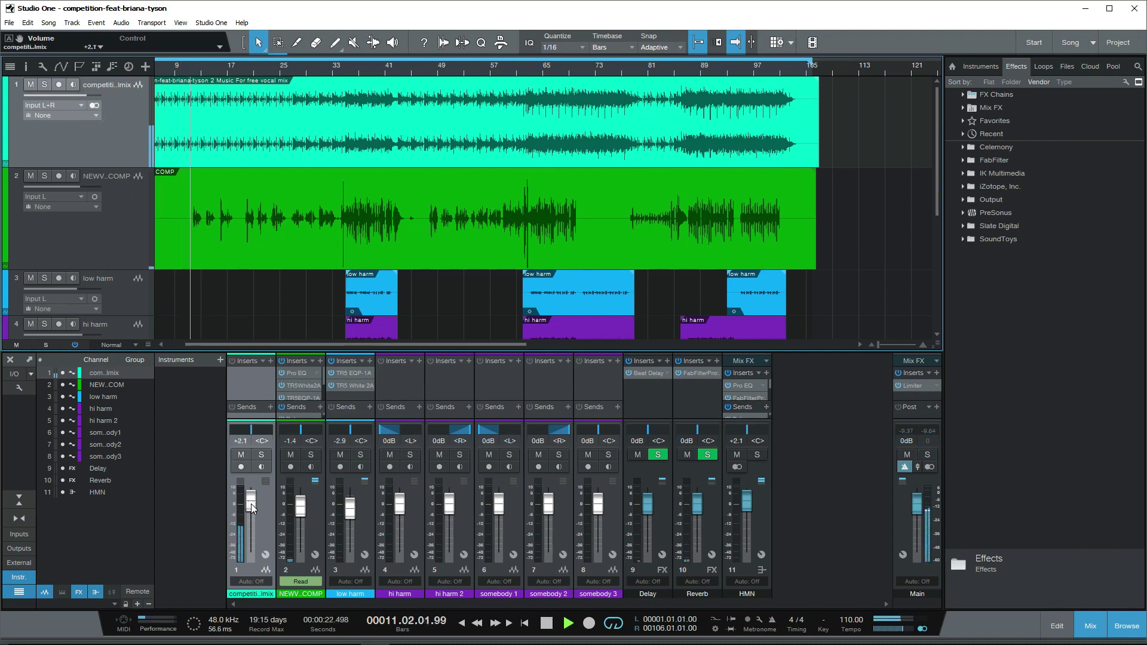
scroll(251, 504, "up", 2)
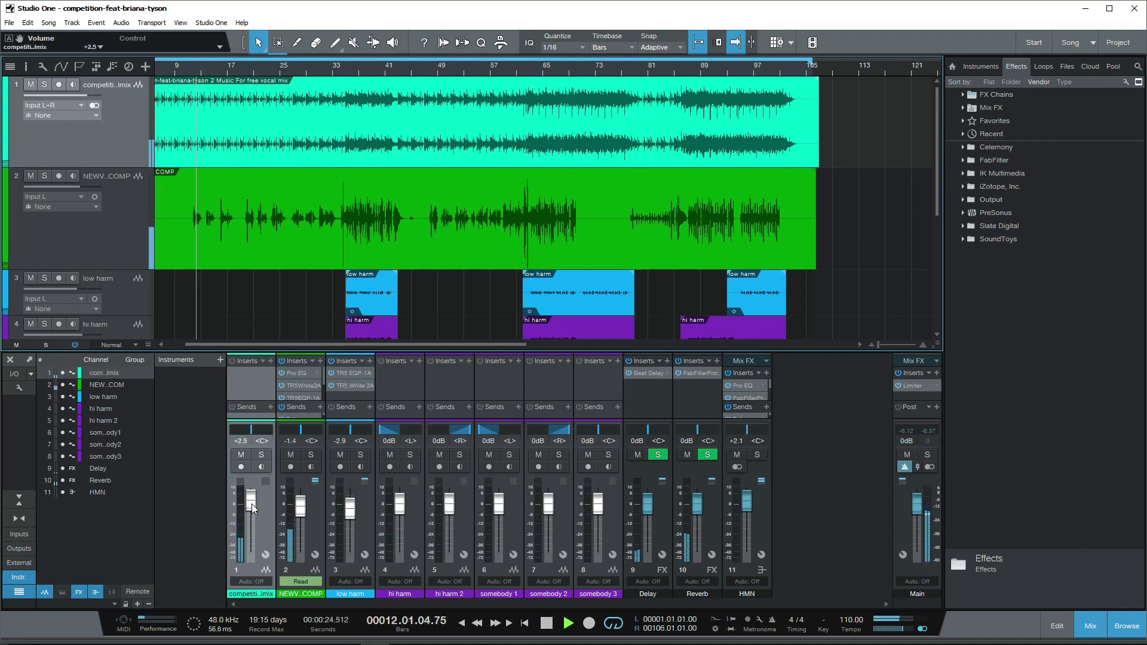
left_click(335, 70)
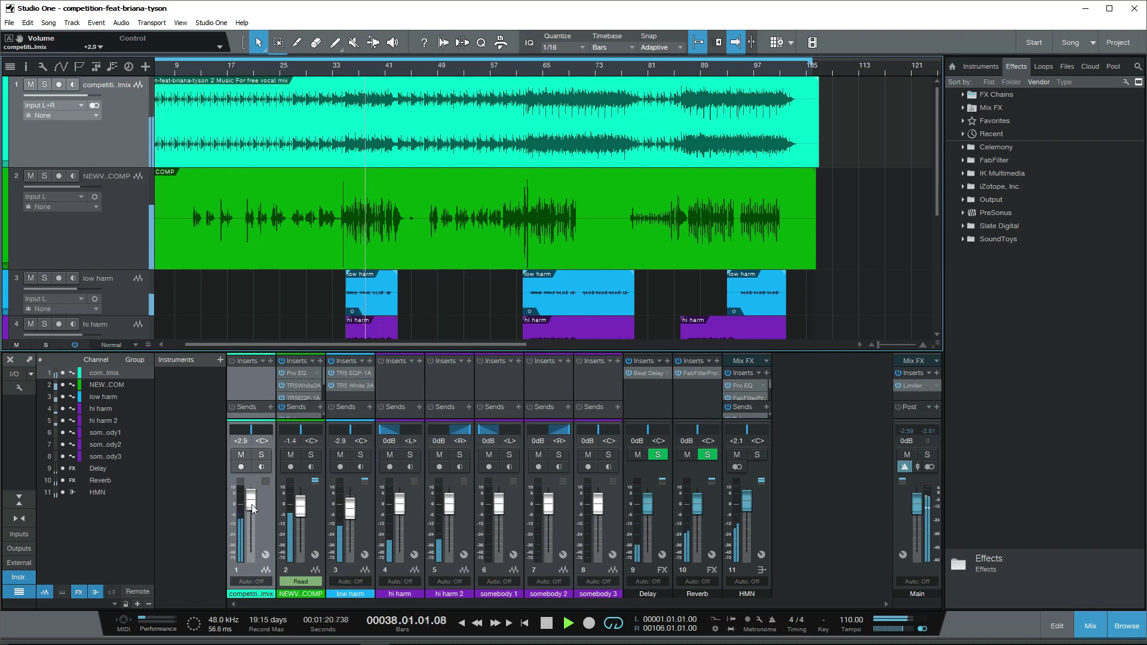
scroll(450, 221, "down", 1)
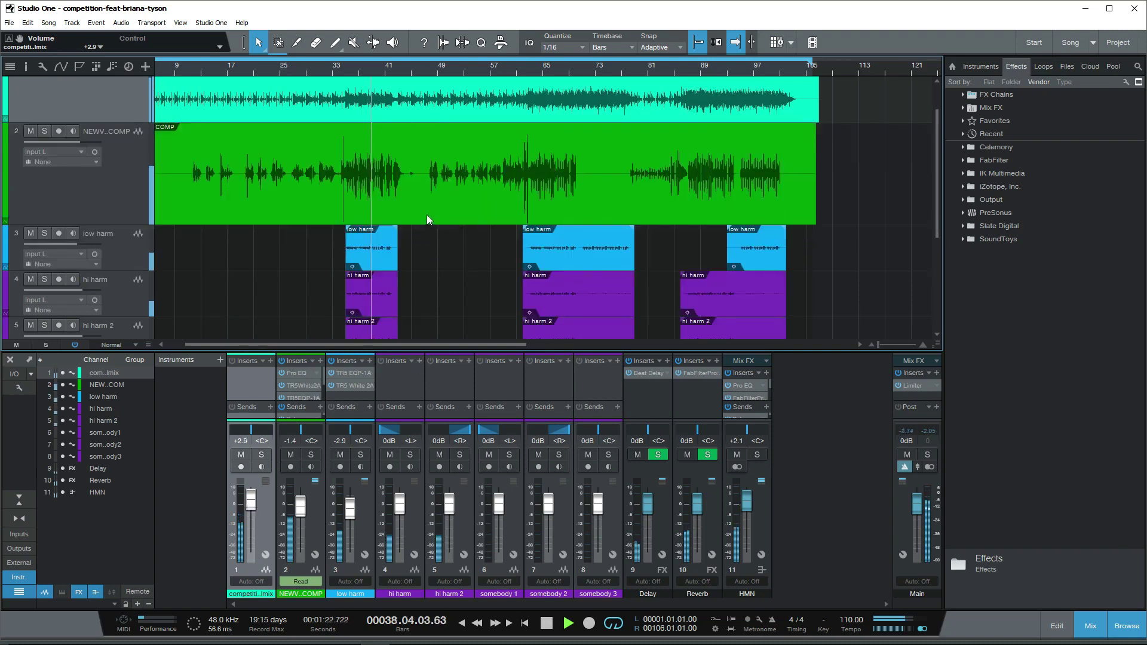
left_click(185, 72)
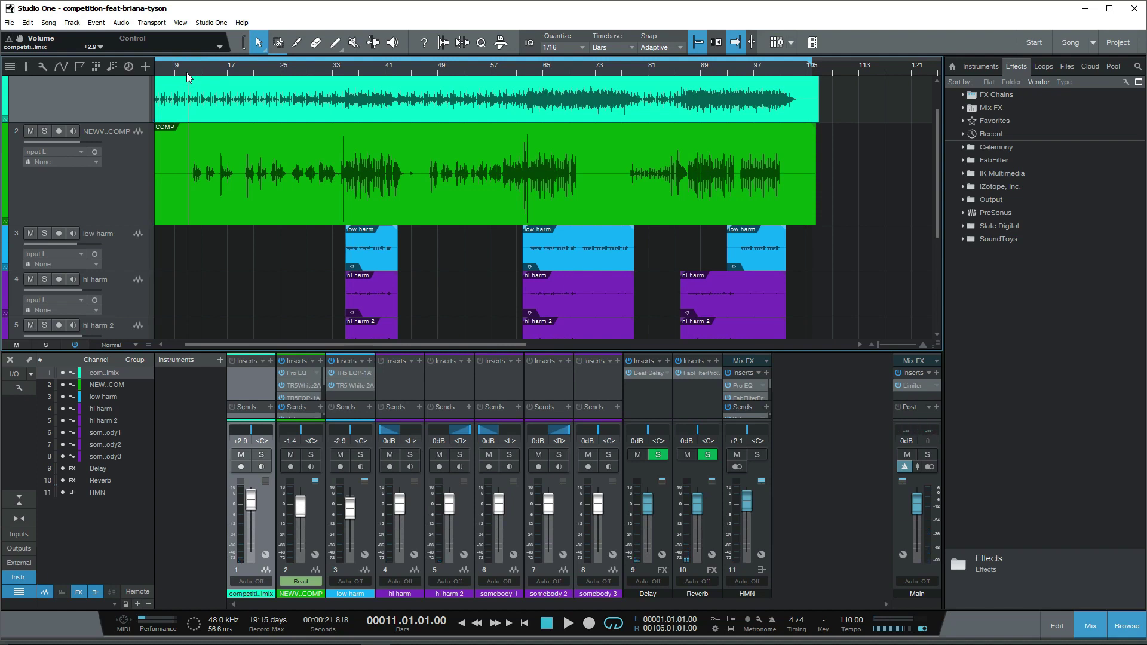
Step: Select the HMN bus channel in the mixer and show the track list beside the arrangement
scroll(126, 225, "down", 4)
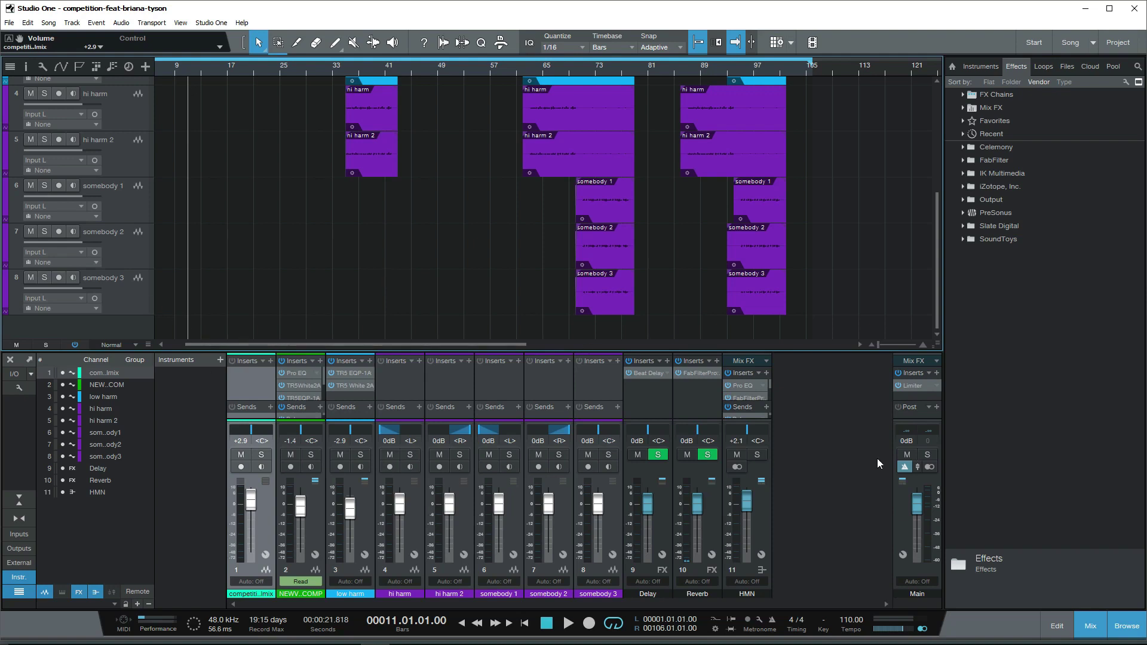
left_click(762, 534)
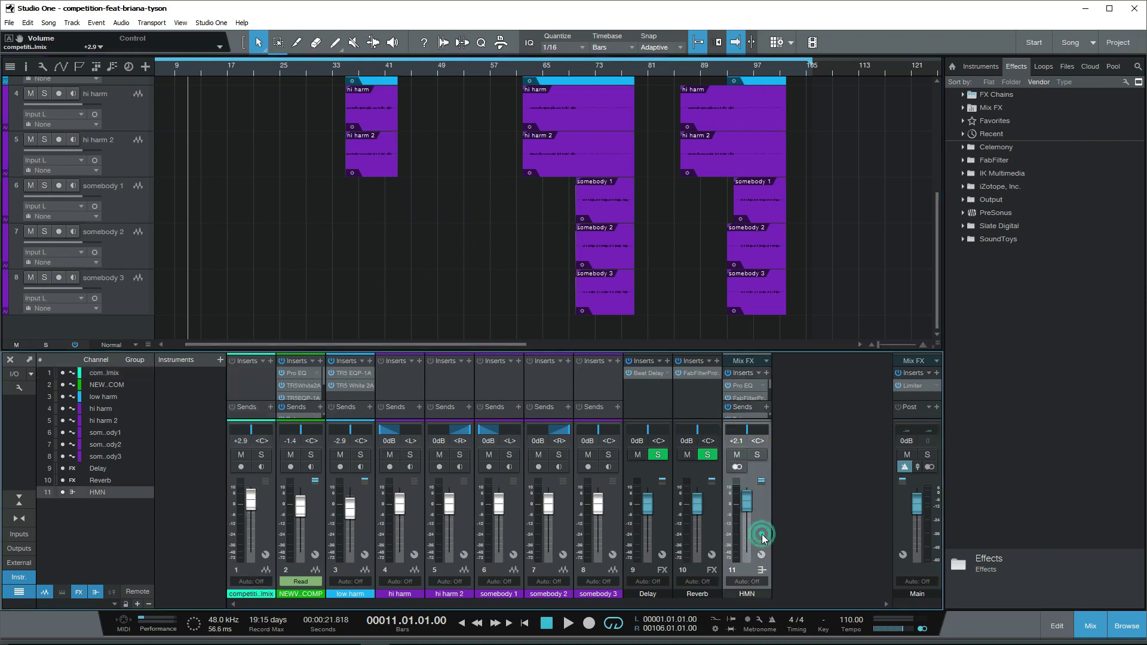
scroll(380, 281, "up", 4)
scroll(13, 101, "down", 3)
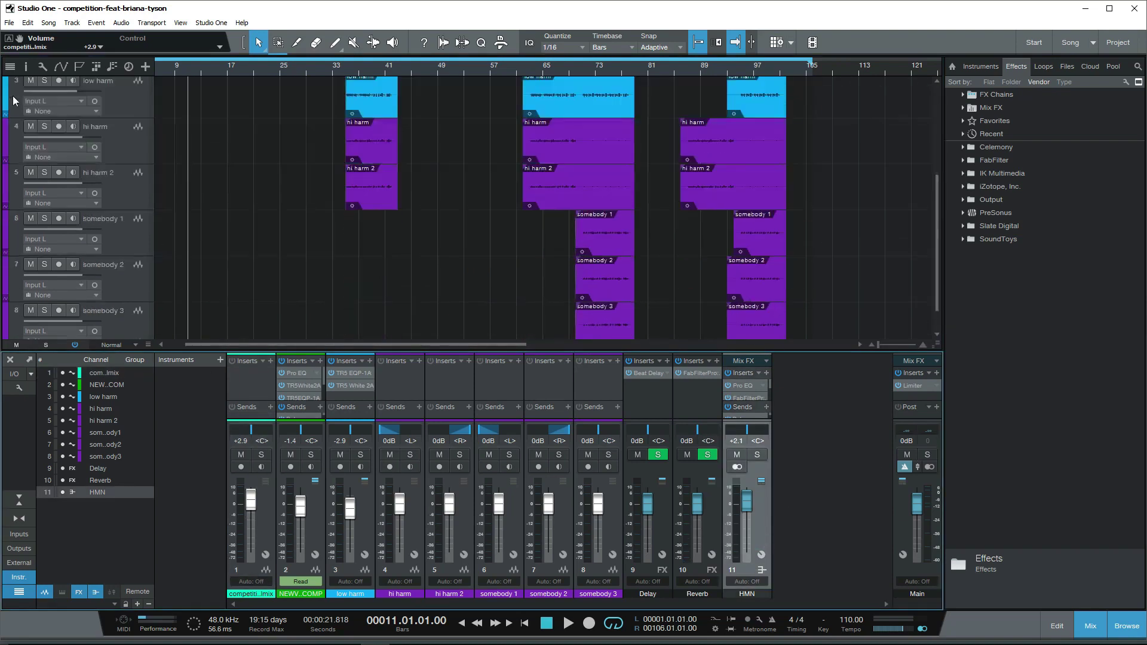
left_click(11, 67)
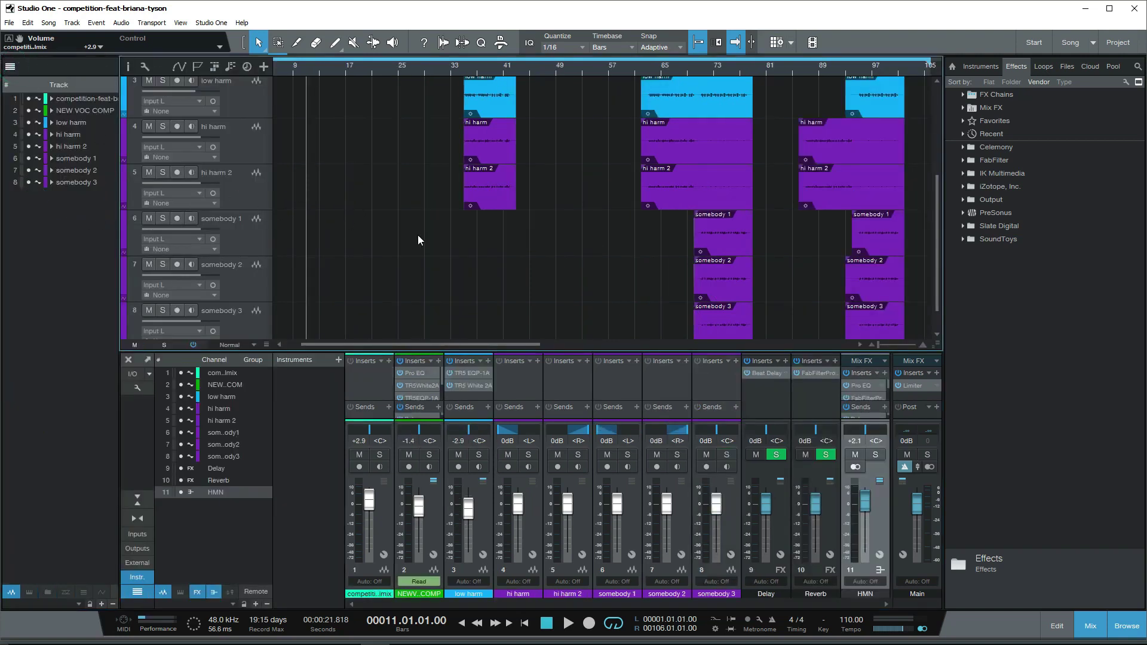
Step: Open the HMN bus's volume automation for editing in the arrangement
key("w")
scroll(430, 156, "down", 1)
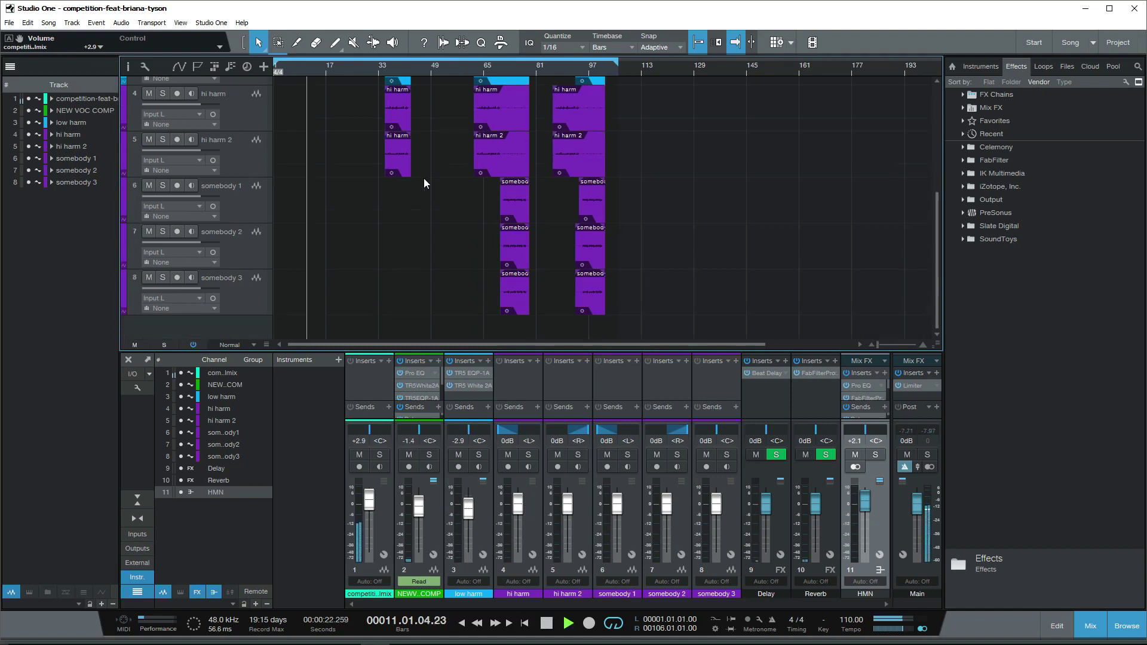
right_click(869, 503)
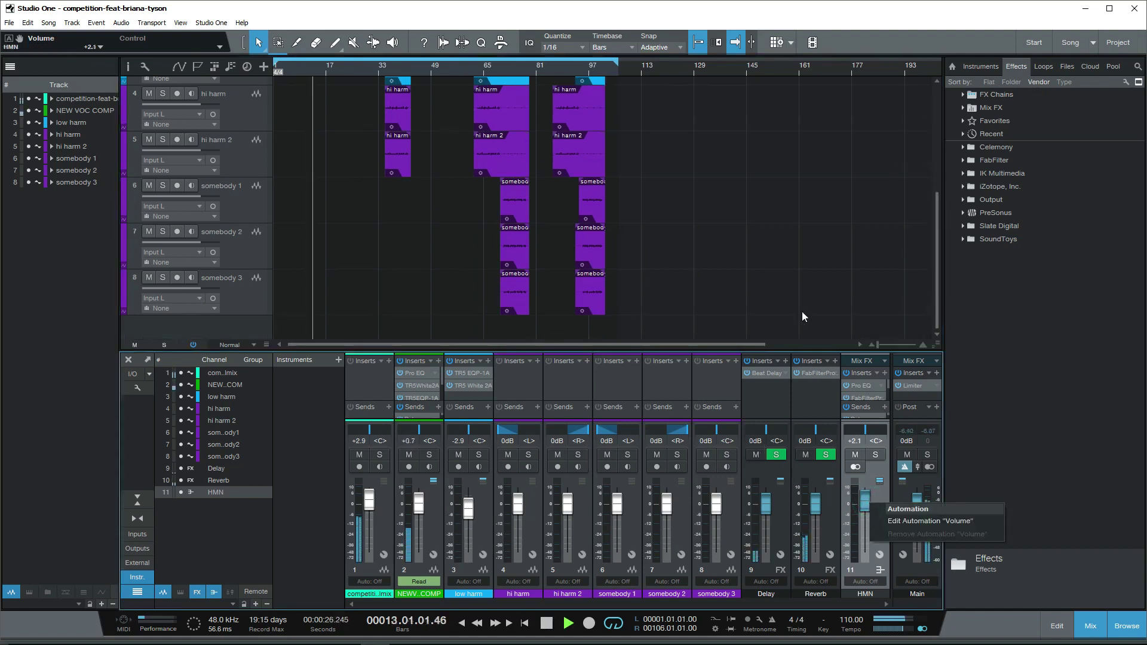
left_click(788, 265)
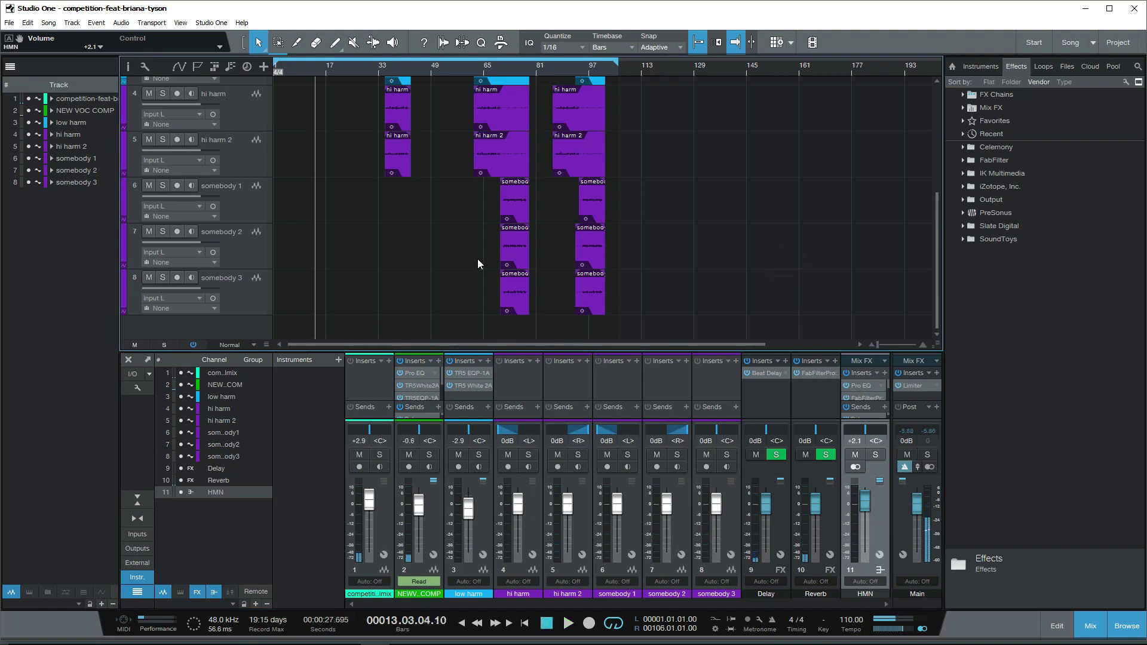
right_click(865, 503)
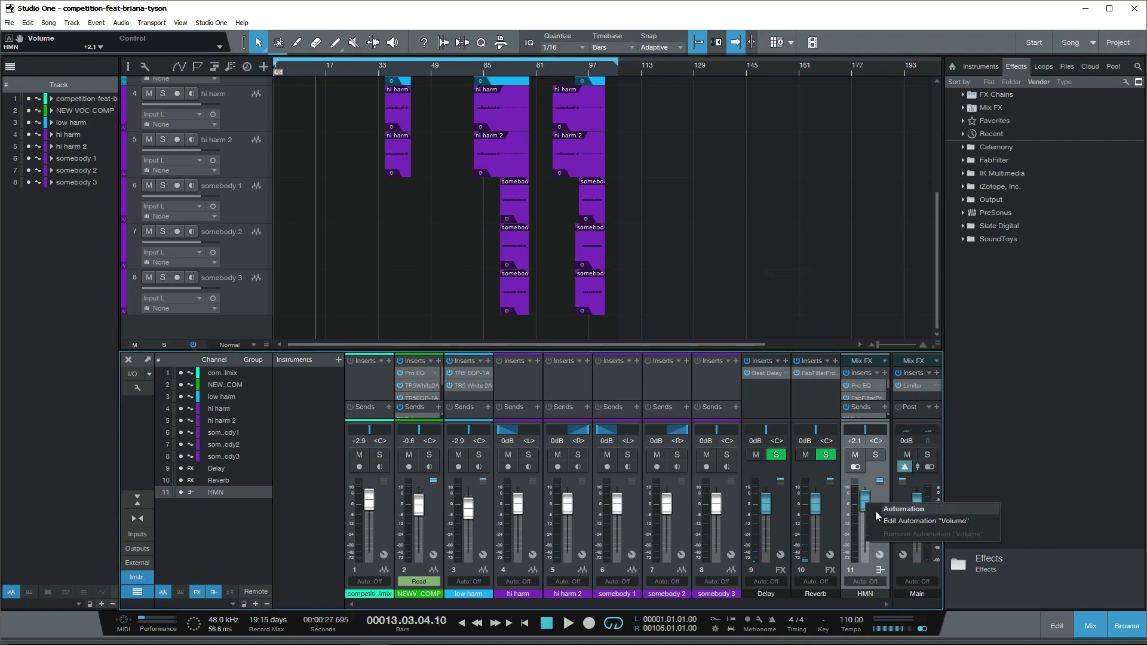
left_click(937, 522)
scroll(371, 243, "down", 1)
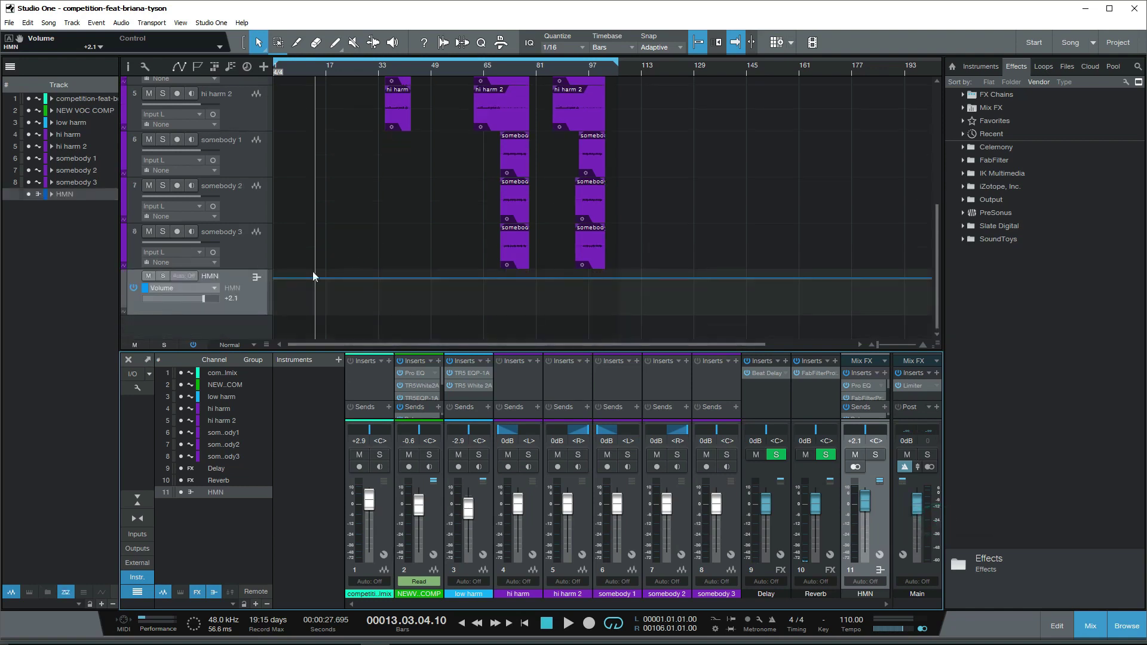
Step: Play the first harmony section from about bar 33 with the HMN volume automation lane in view
scroll(355, 211, "up", 4)
scroll(355, 210, "down", 4)
scroll(397, 172, "up", 3)
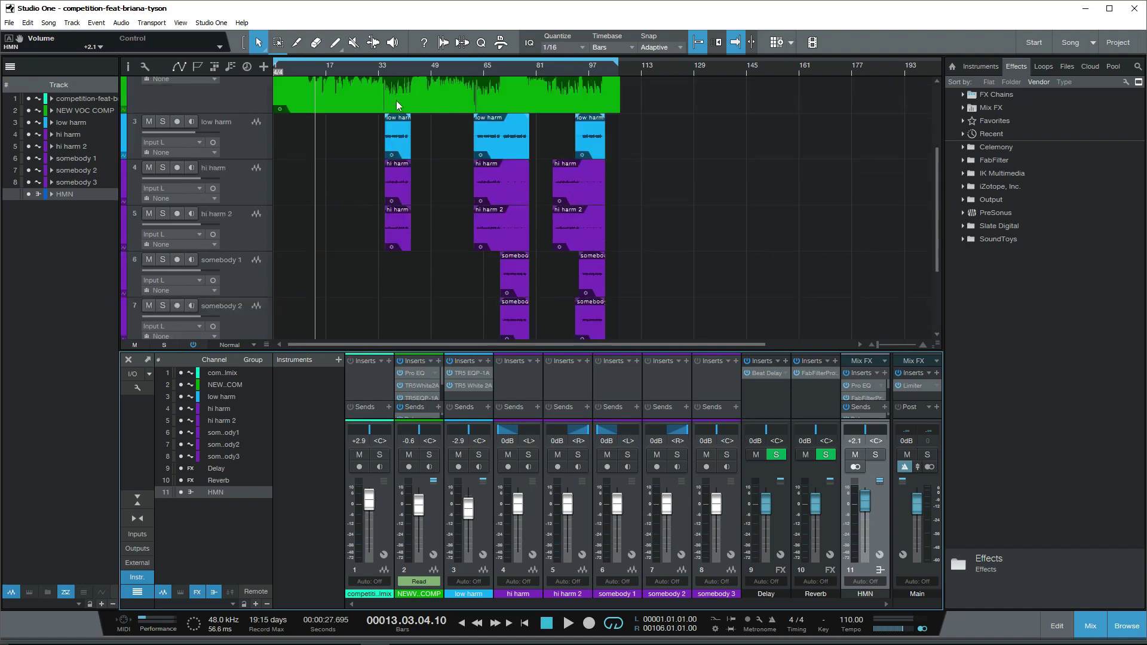
left_click(379, 66)
key("space")
scroll(457, 179, "down", 3)
key("e")
key("e")
key("e")
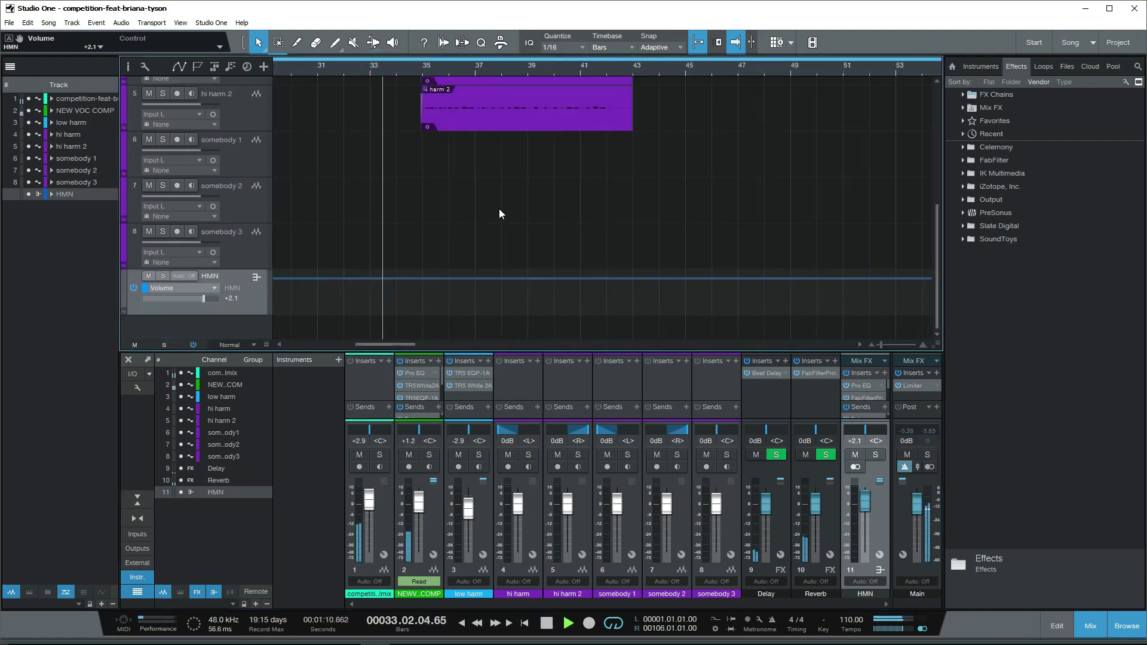
key("e")
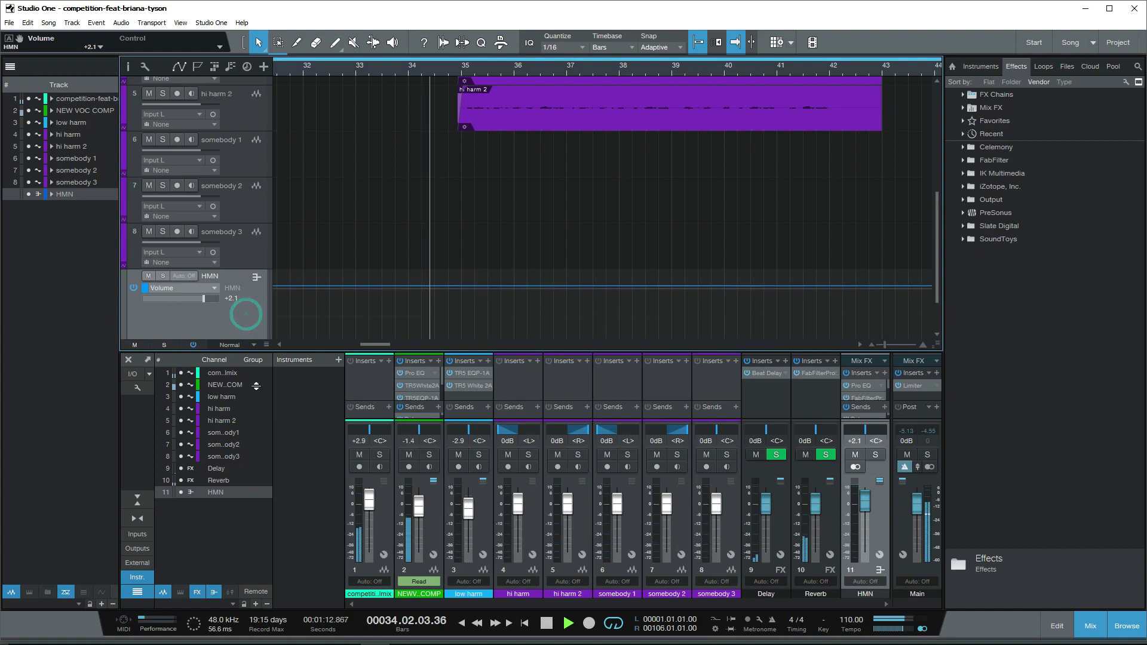
Step: Enlarge the HMN automation lane, hide the mixer and return playback to the start of the first harmonies at bar 35
scroll(494, 281, "down", 2)
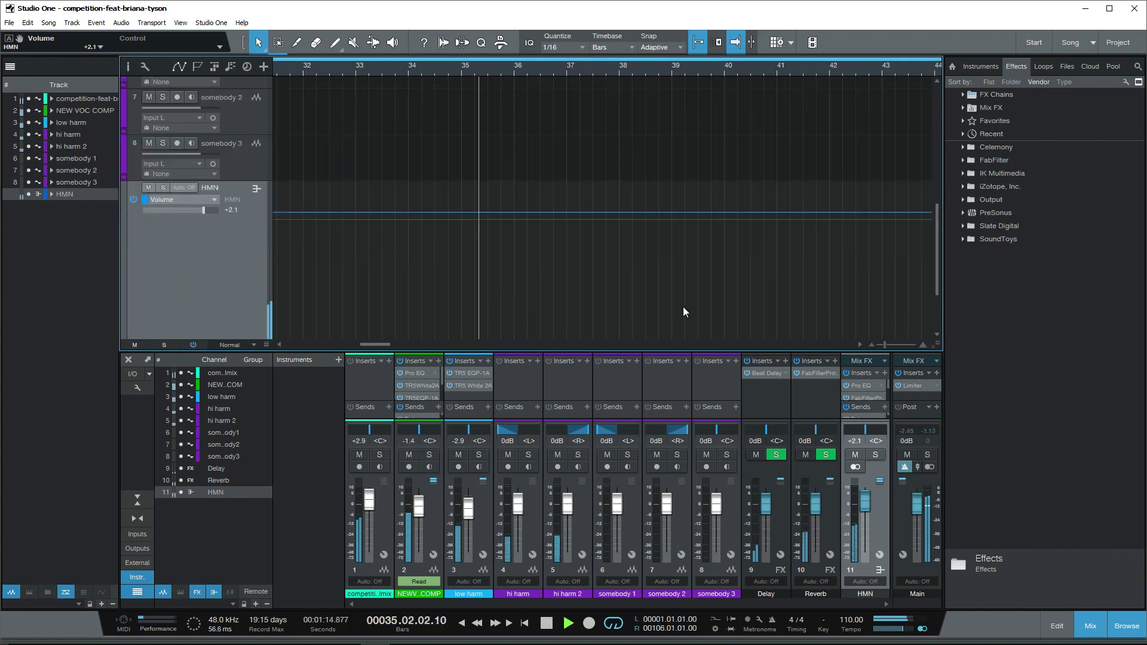
scroll(699, 292, "up", 1)
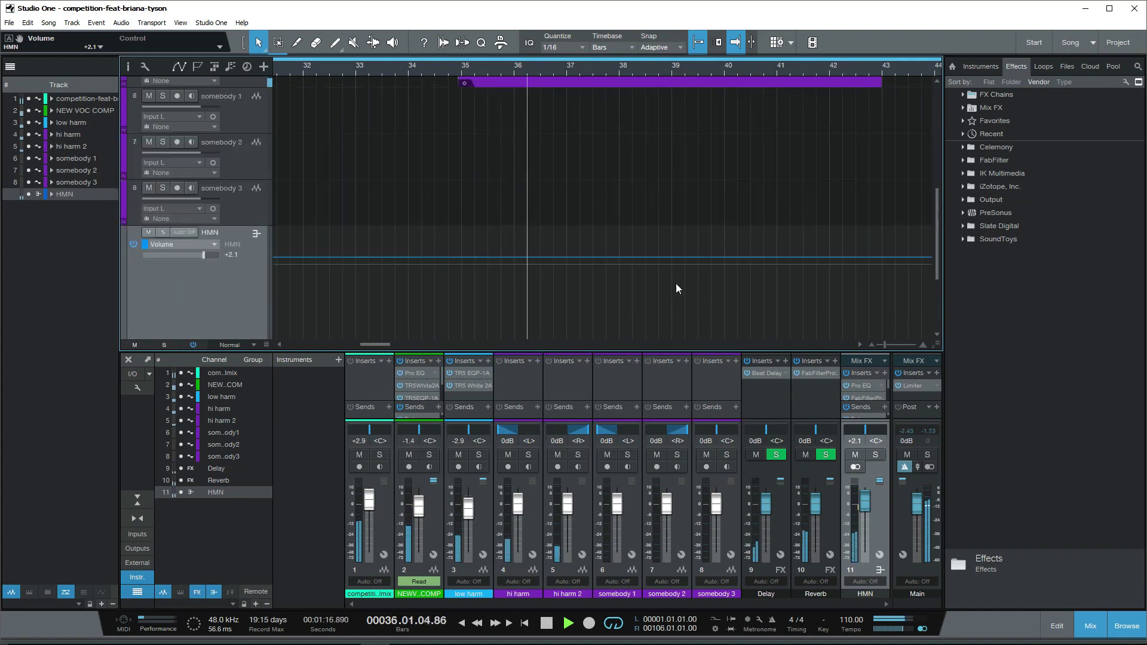
key("F3")
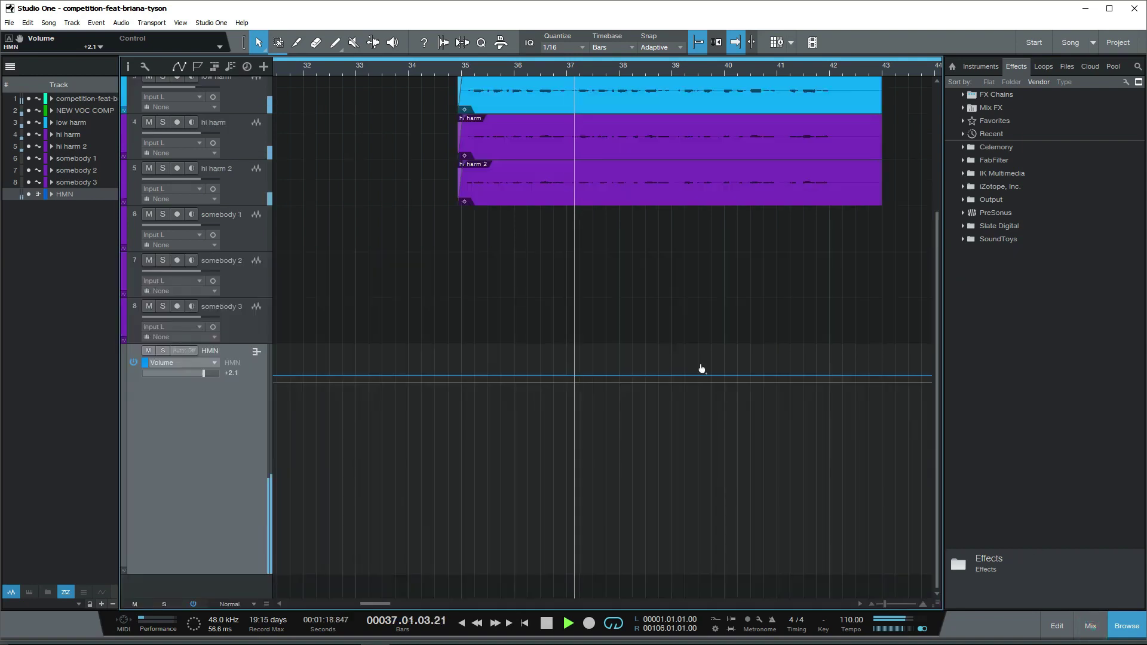
left_click(461, 71)
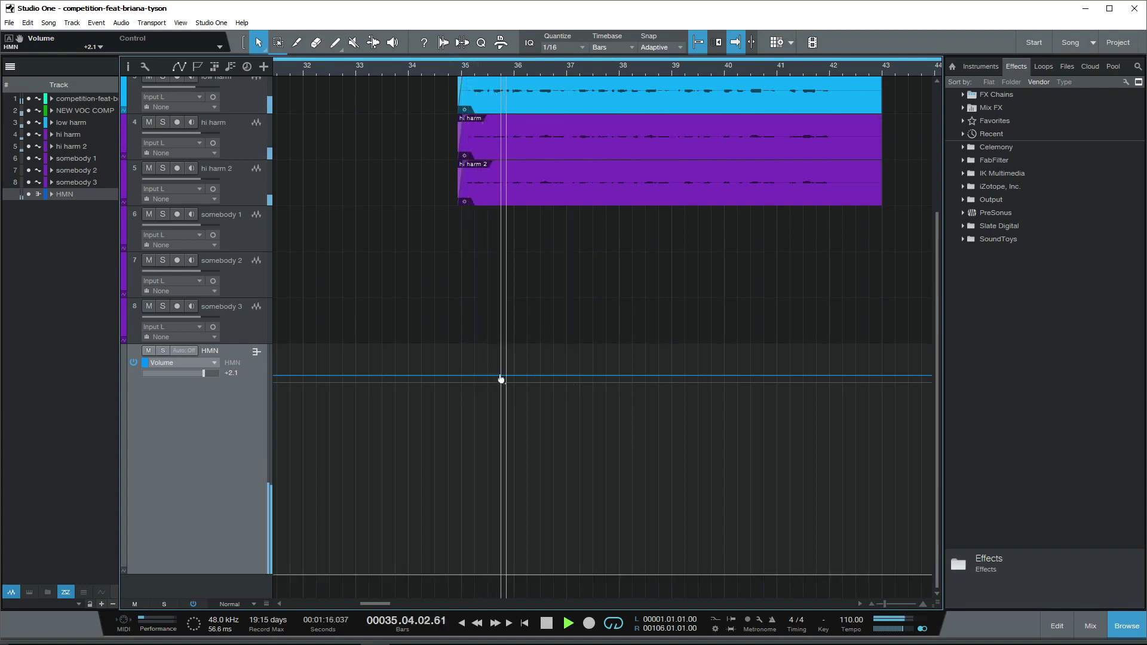
Step: Add a short volume bump to the HMN automation between about bars 36 and 37, and replay it from bar 36
left_click(566, 377)
left_click(524, 377)
key("space")
left_click_drag(553, 377, 553, 366)
left_click(515, 73)
key("space")
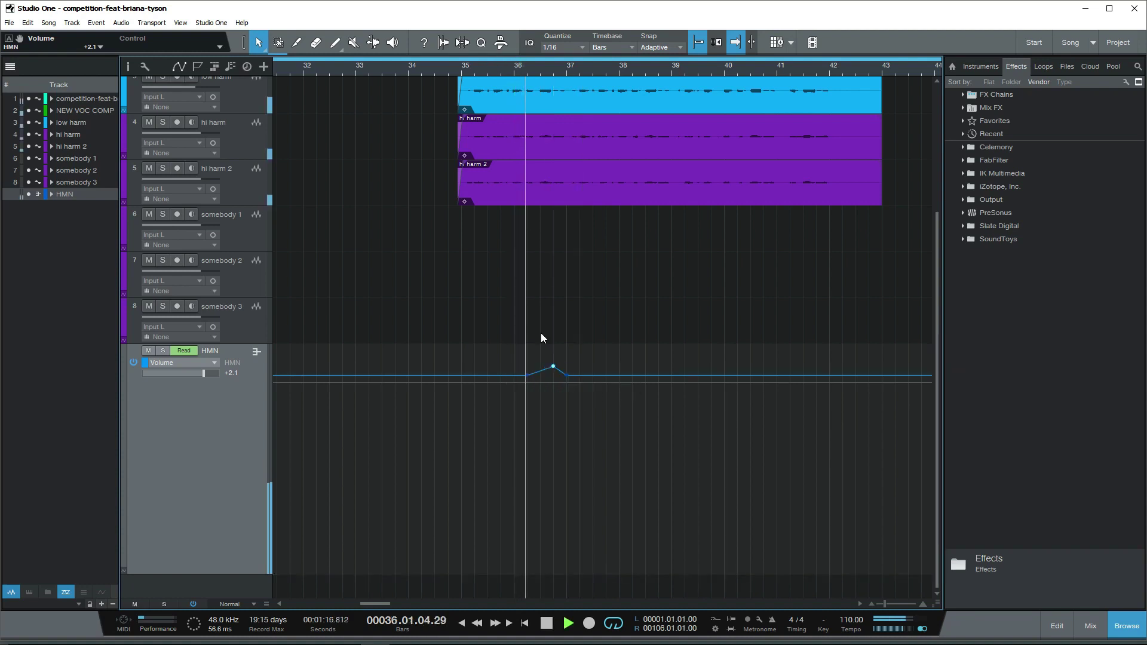
Step: Add a second HMN volume bump just before bar 39, with a slight dip in front of it at about bar 38
left_click_drag(382, 604, 392, 604)
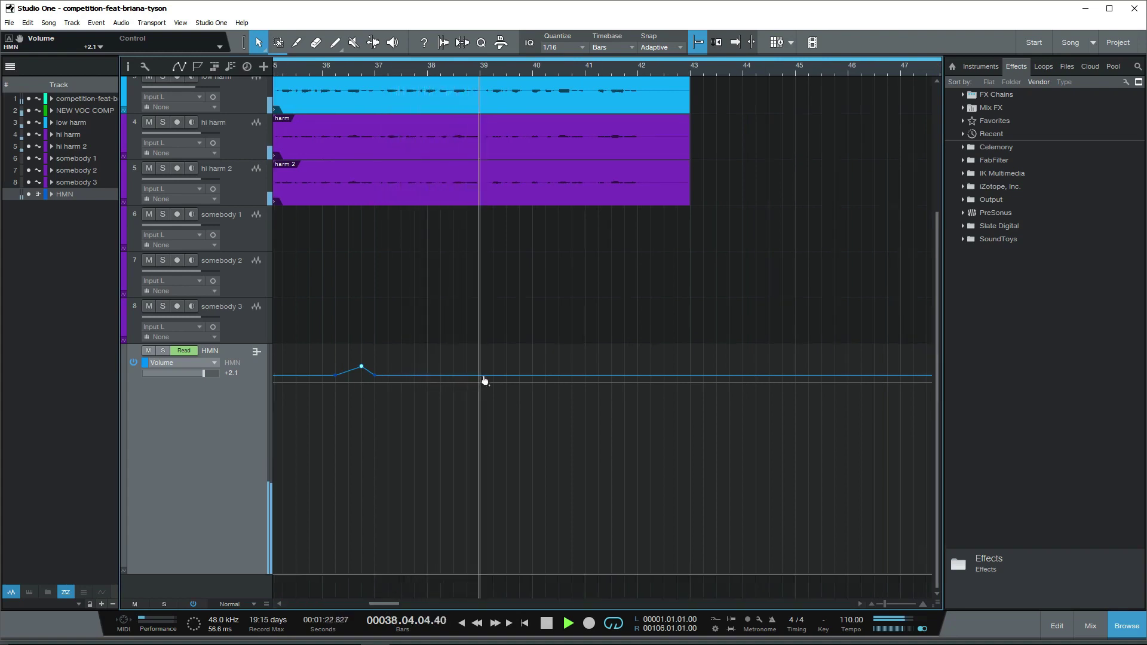
left_click_drag(470, 377, 440, 378)
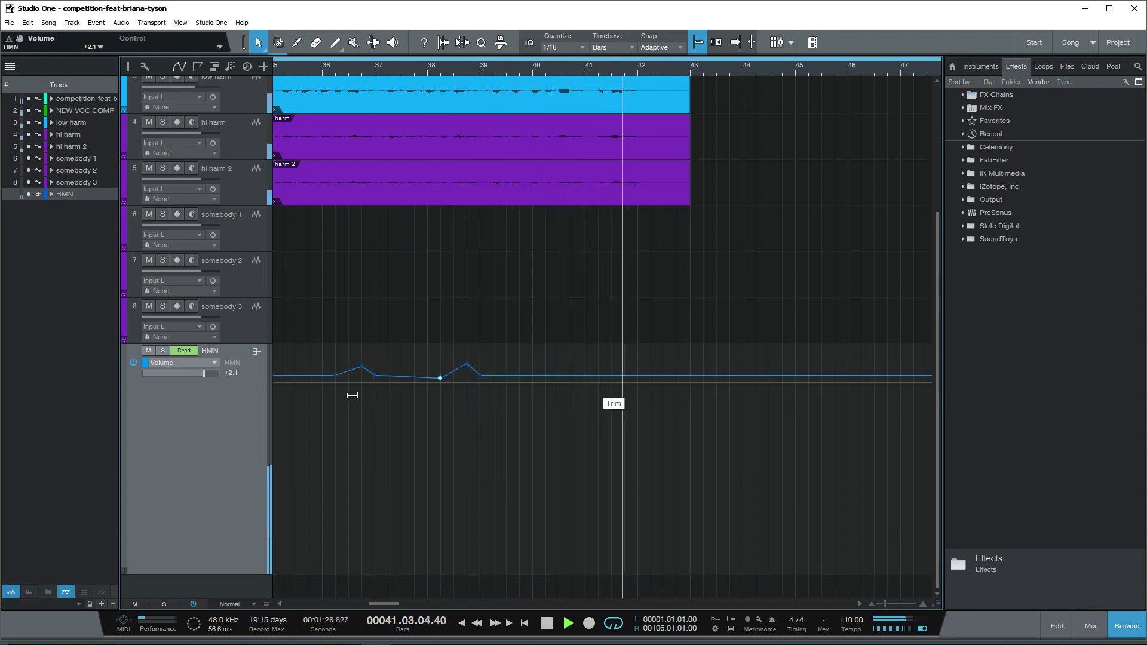
scroll(214, 372, "up", 1)
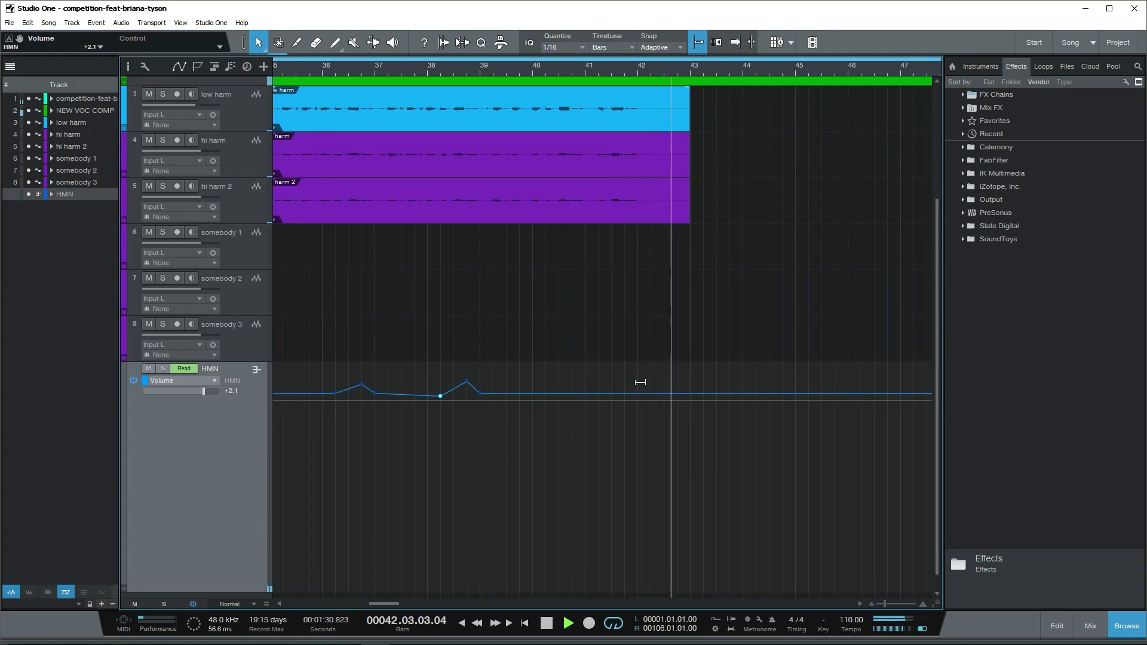
Step: Stop playback, move to bar 63 and play the second harmony section in a closer view
key("w")
key("w")
key("w")
key("w")
key("space")
scroll(562, 279, "up", 3)
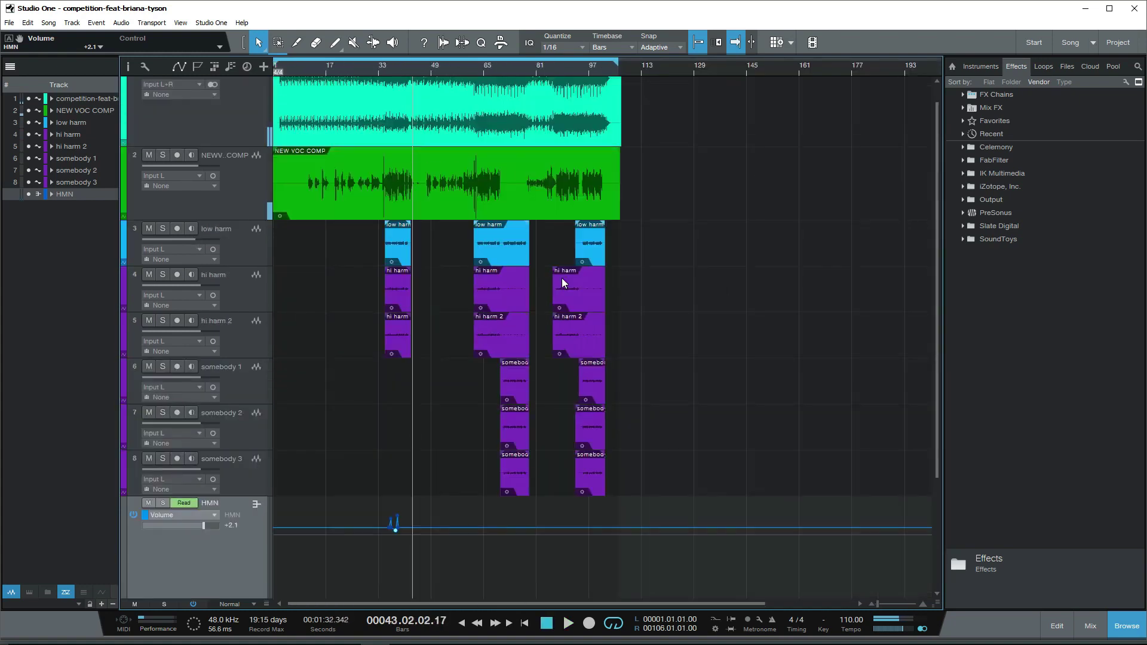
left_click(477, 73)
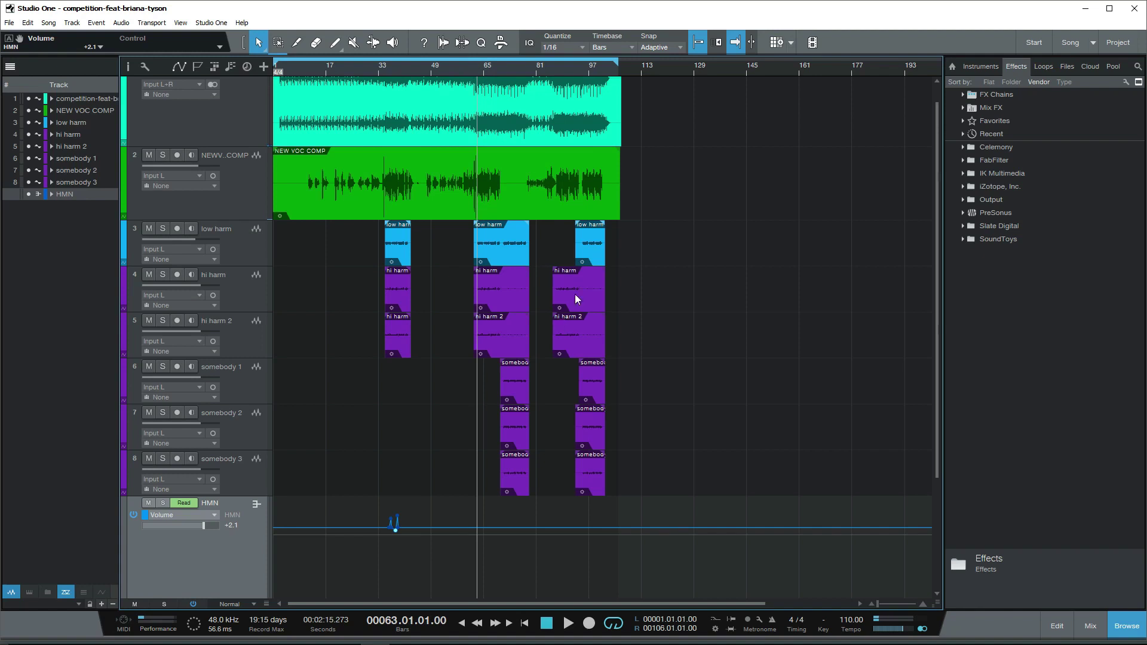
key("e")
key("e")
key("e")
key("e")
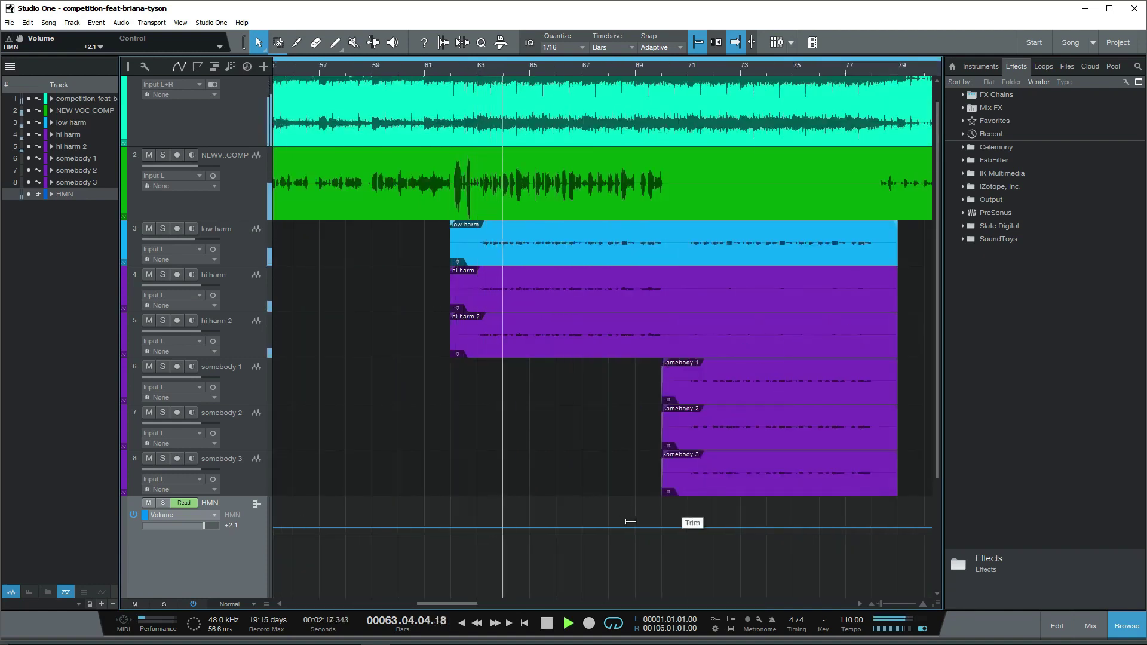
Step: Add HMN volume points at about bar 61 and at bar 70, raising the level there to about +2.9 dB
left_click(662, 528)
left_click_drag(665, 530, 662, 528)
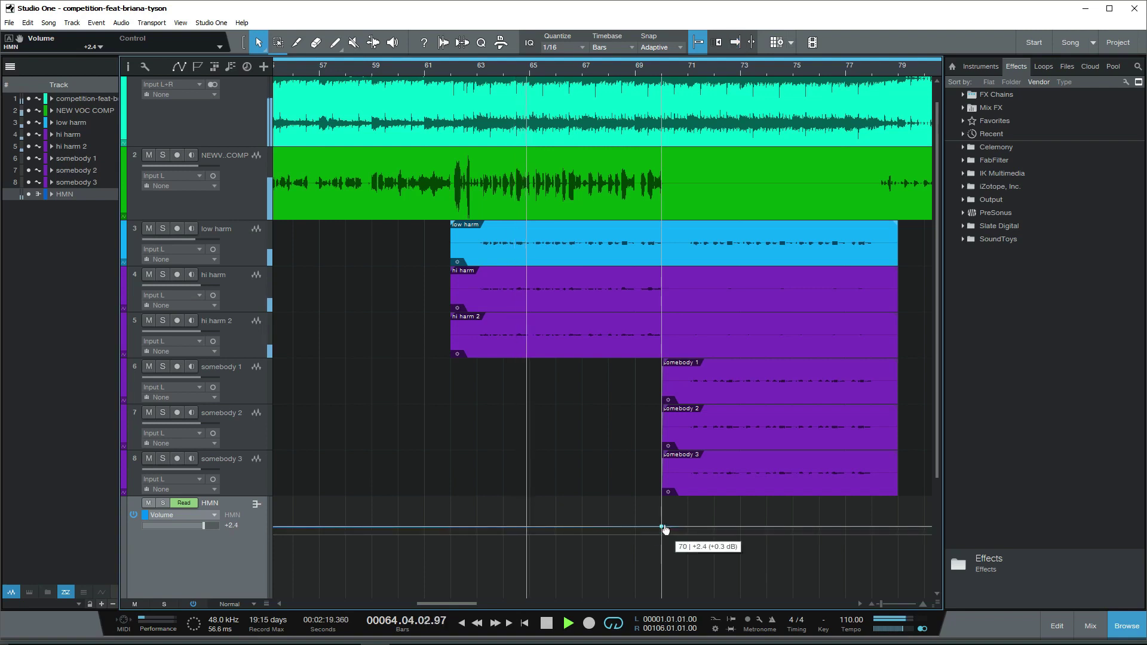
left_click(432, 525)
left_click_drag(433, 525, 430, 524)
left_click(662, 524)
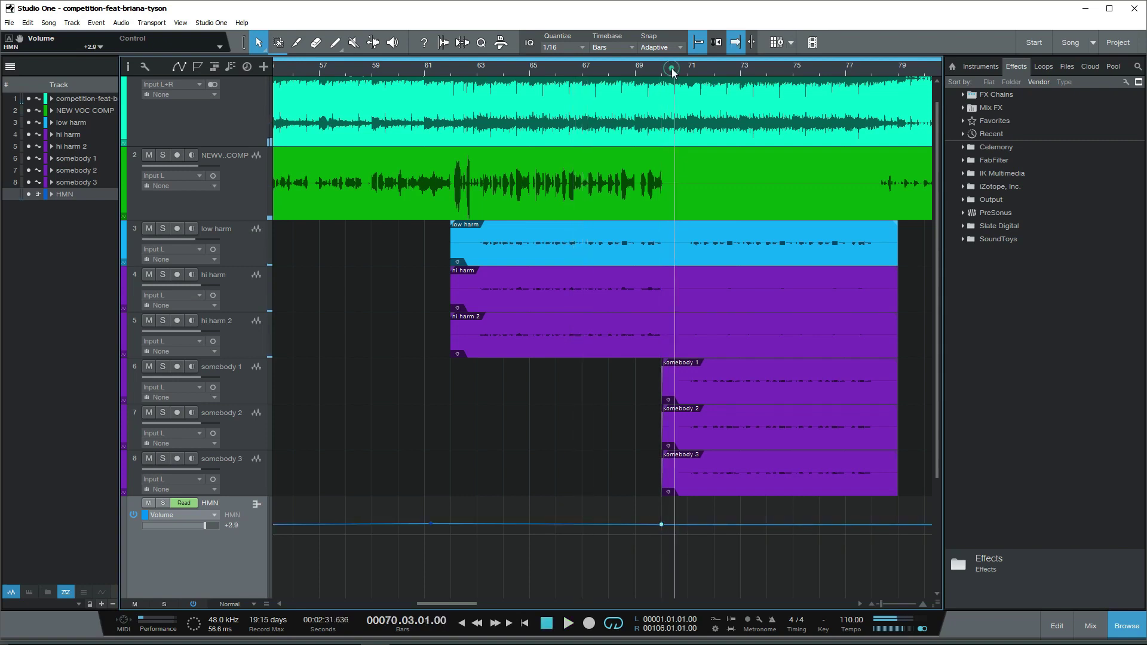
Step: Play the transition into the somebody harmonies from about bar 69, with the HMN automation lane in view
key("w")
key("w")
key("w")
key("e")
key("e")
key("e")
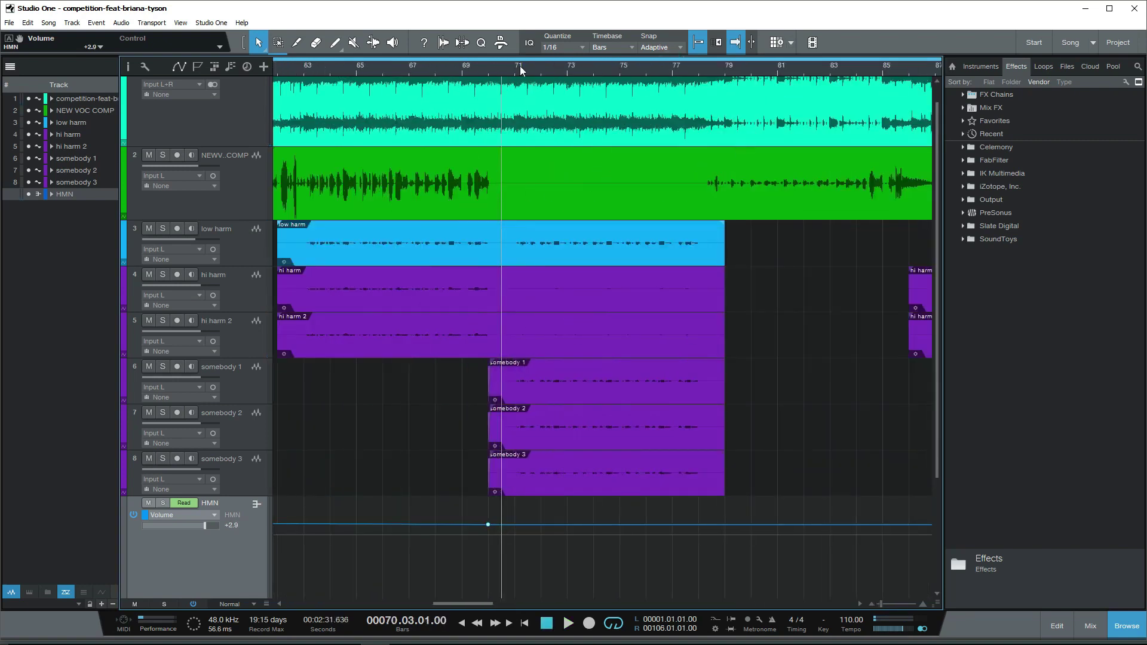
left_click(456, 69)
key("space")
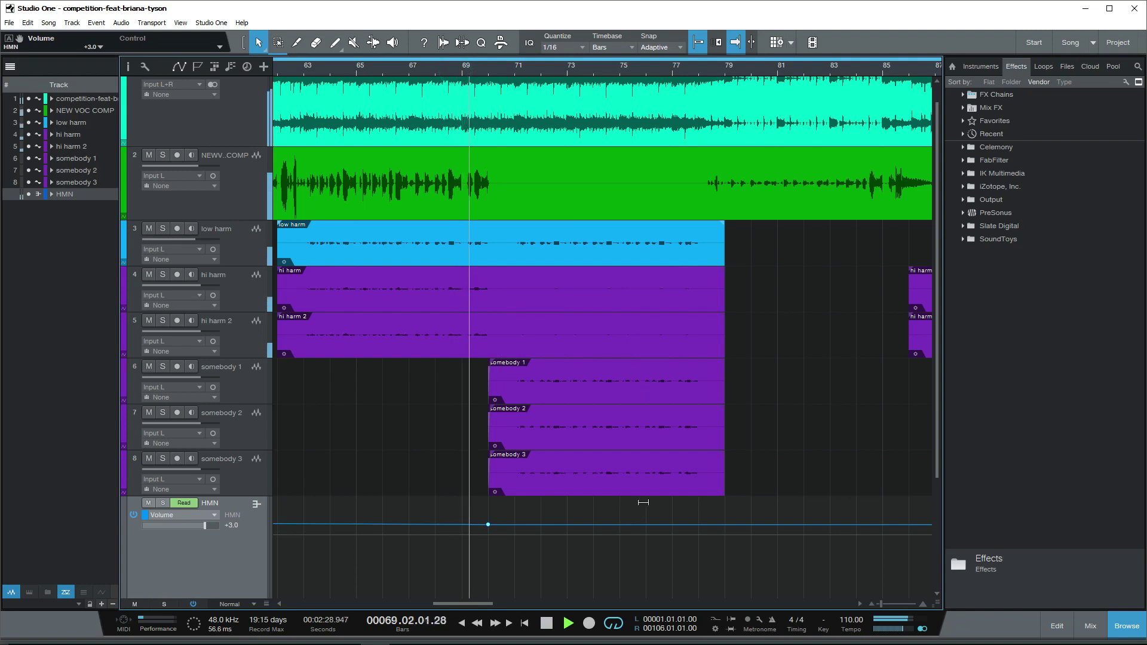
scroll(533, 414, "down", 3)
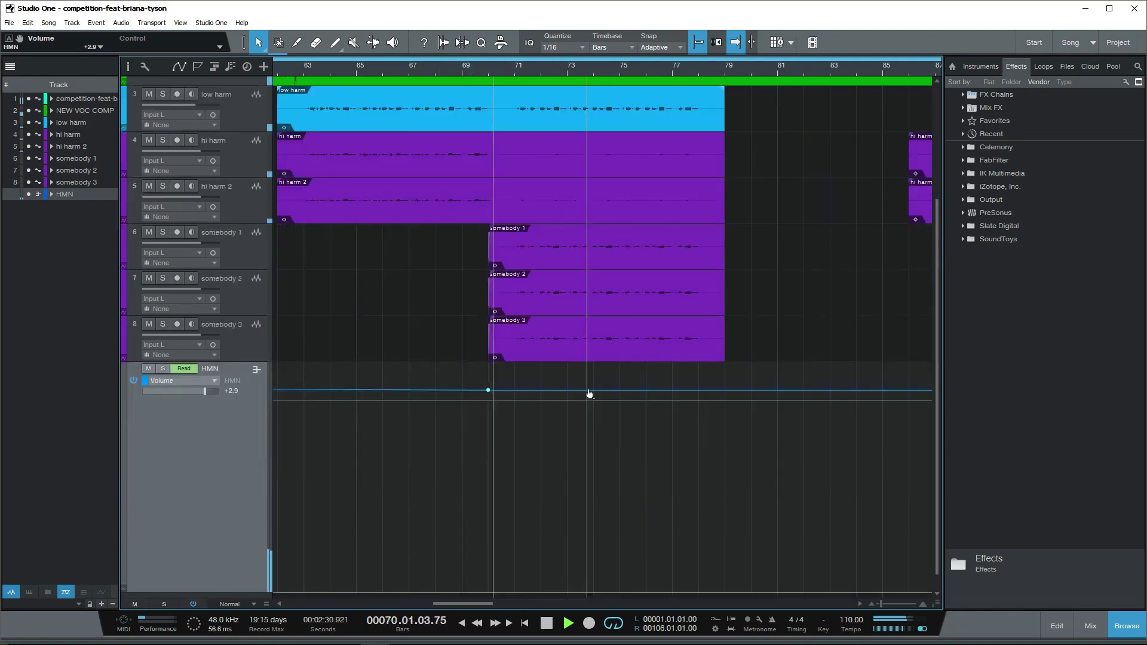
Step: Raise the HMN volume to about +5.7 dB from bar 70 to just past bar 79, and replay from about bar 69
left_click(744, 391)
left_click_drag(730, 390, 732, 380)
left_click(495, 391)
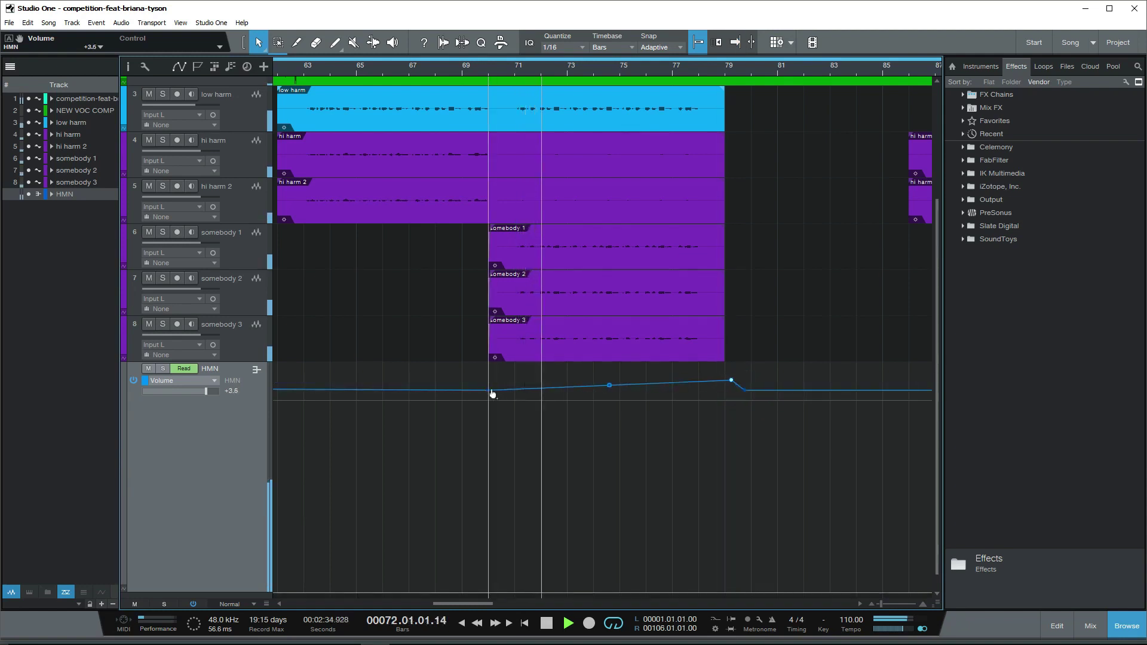
left_click_drag(495, 390, 488, 381)
left_click(474, 71)
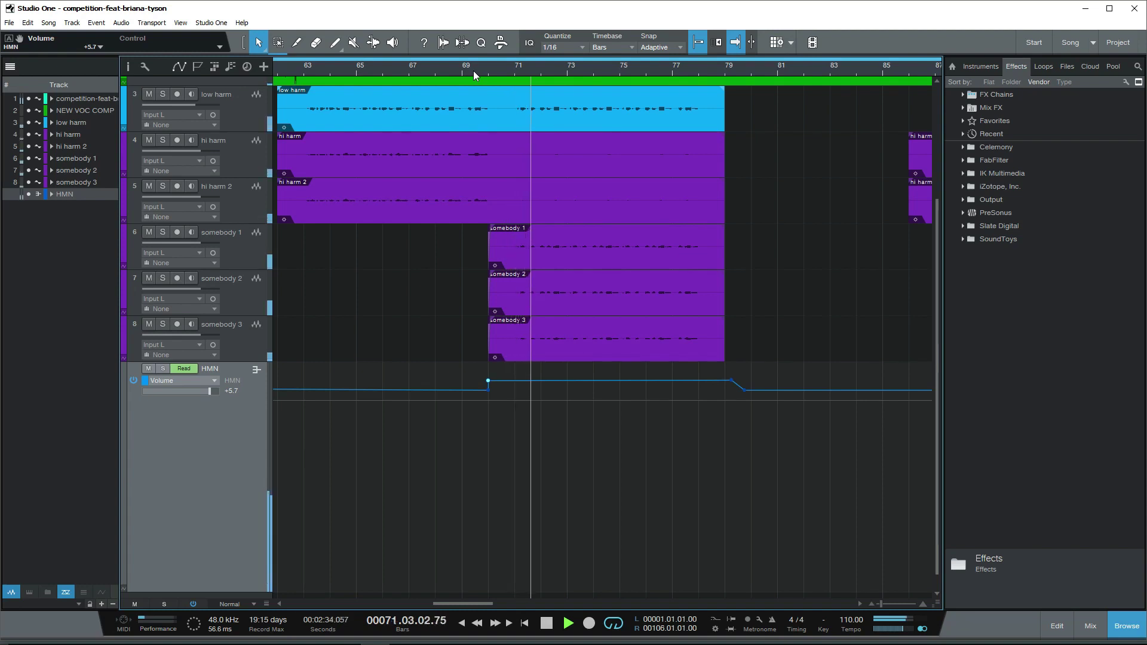
Step: Listen to the raised HMN section up to about bar 77 and bring the whole song into view
key("w")
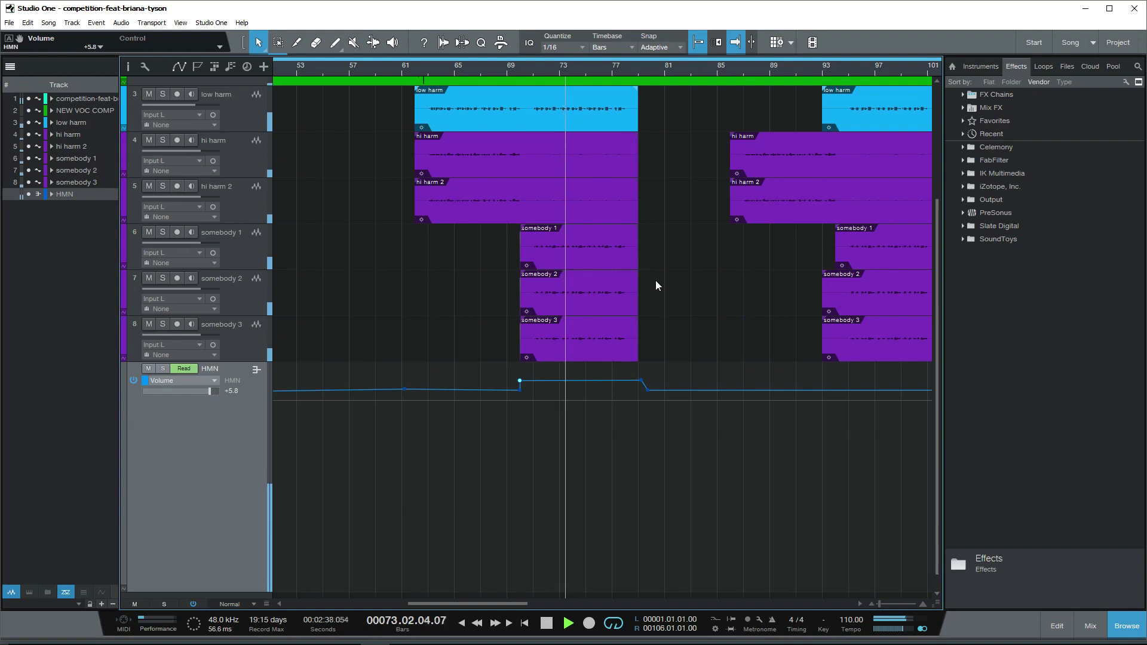
scroll(338, 425, "up", 5)
scroll(623, 406, "down", 1)
key("w")
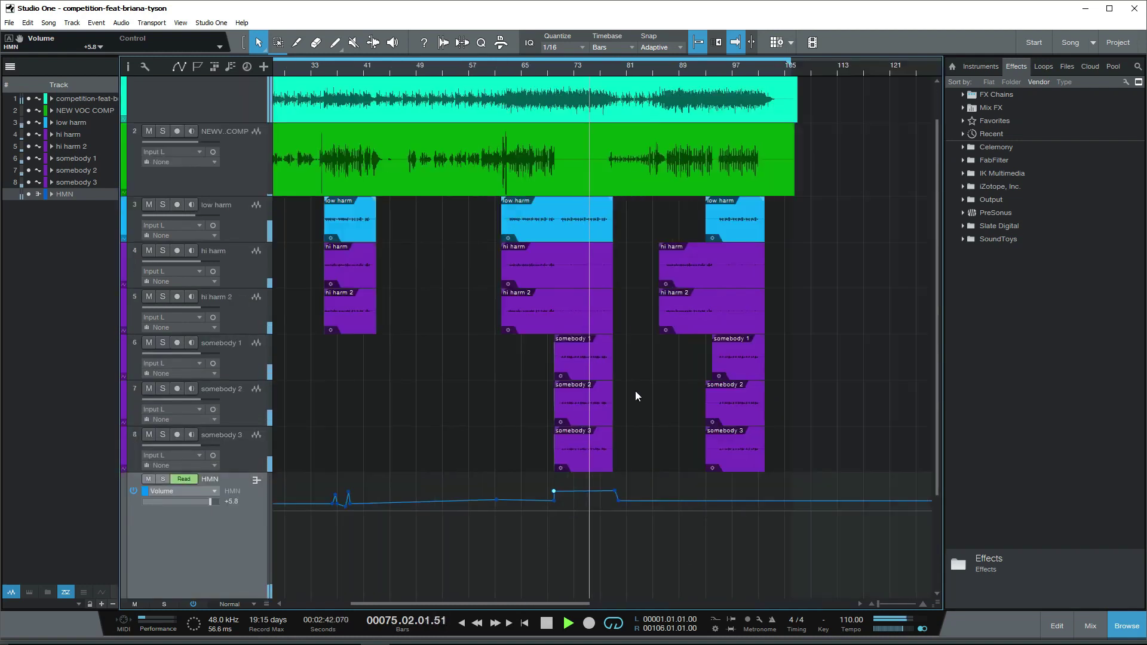
key("e")
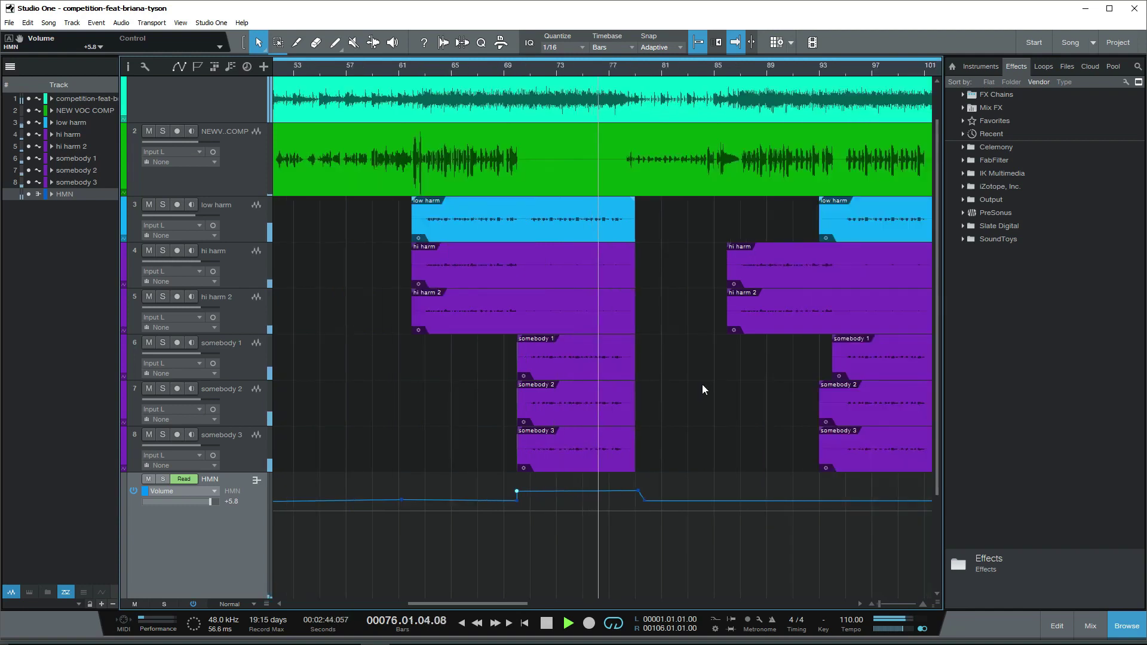
key("space")
key("w")
key("w")
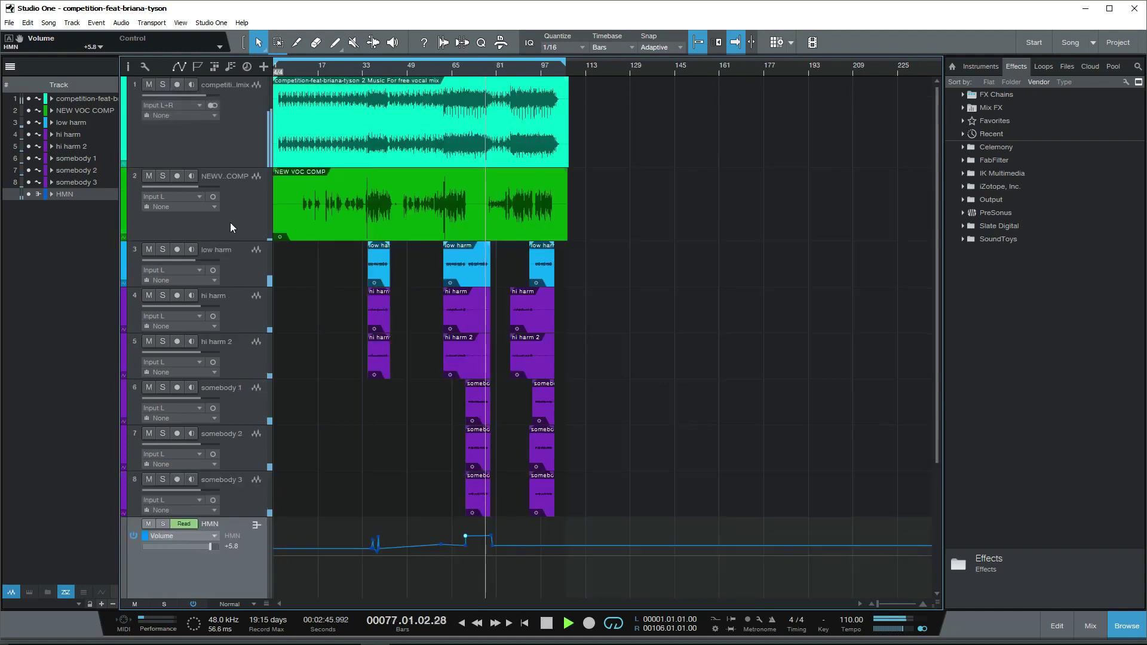
Step: Select the lead vocal track, show the track automation and zoom in on the section from about bar 79
left_click(230, 222)
left_click(182, 67)
left_click(182, 67)
left_click(181, 67)
key("e")
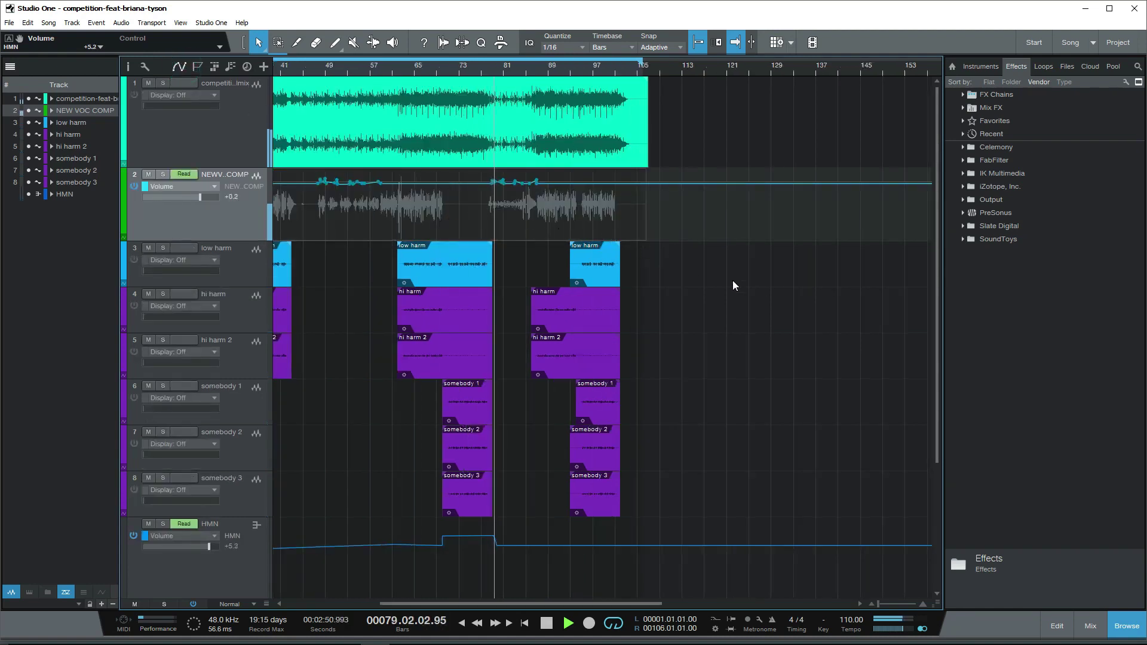
key("e")
key("e")
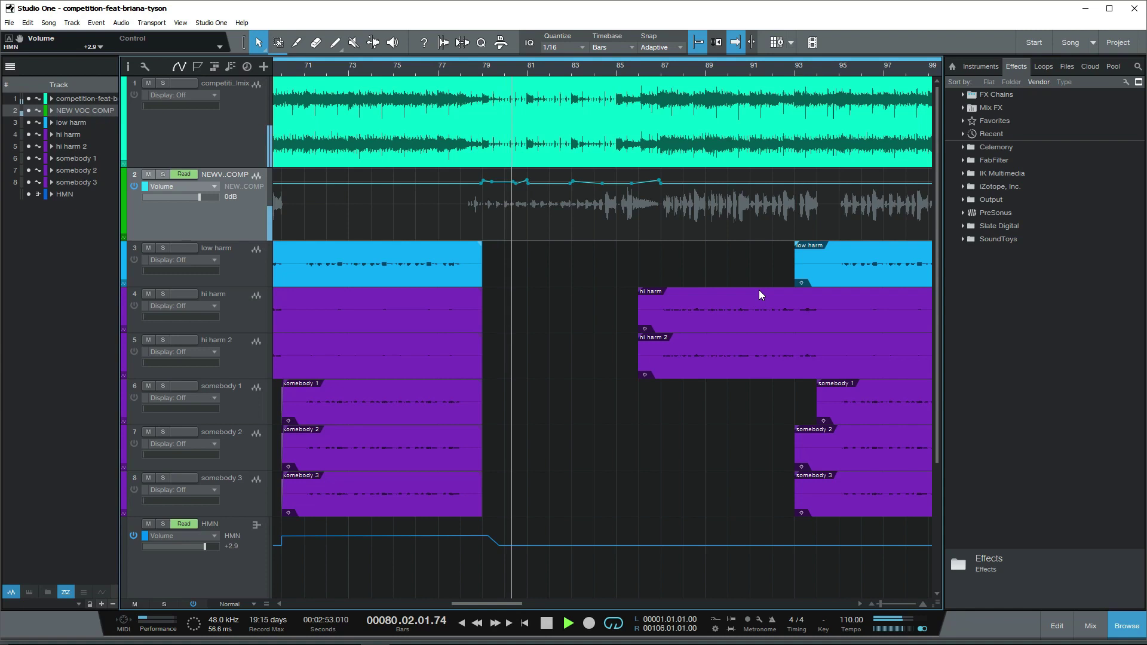